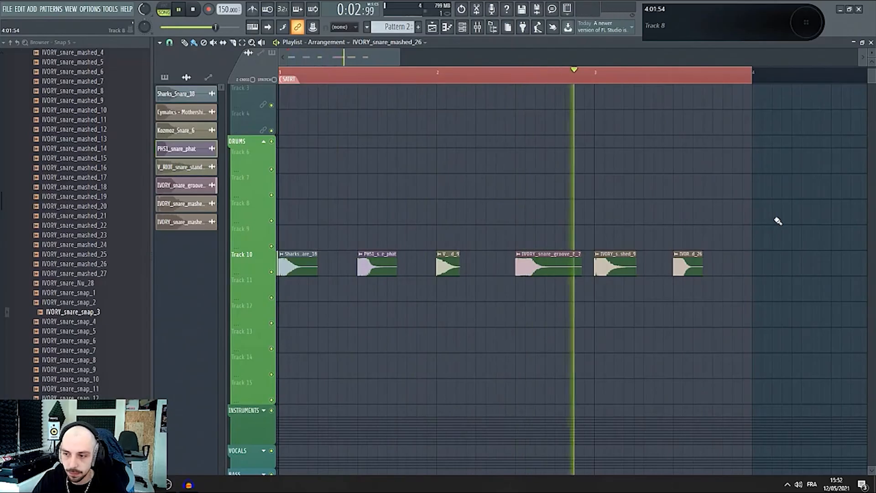
- Stop playback and examine the waveforms of the snare samples on Track 10, from PHS1_snare_phat through IVORY_snare_mashed_26
key("space")
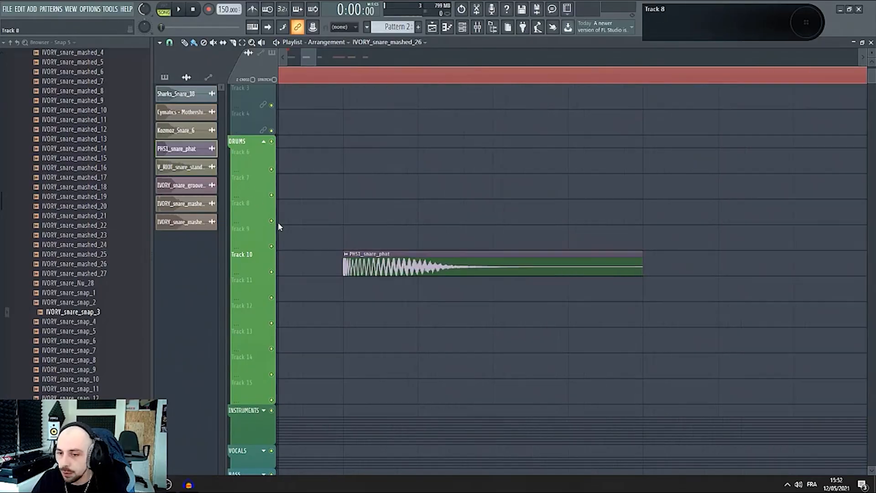
scroll(272, 246, "up", 1)
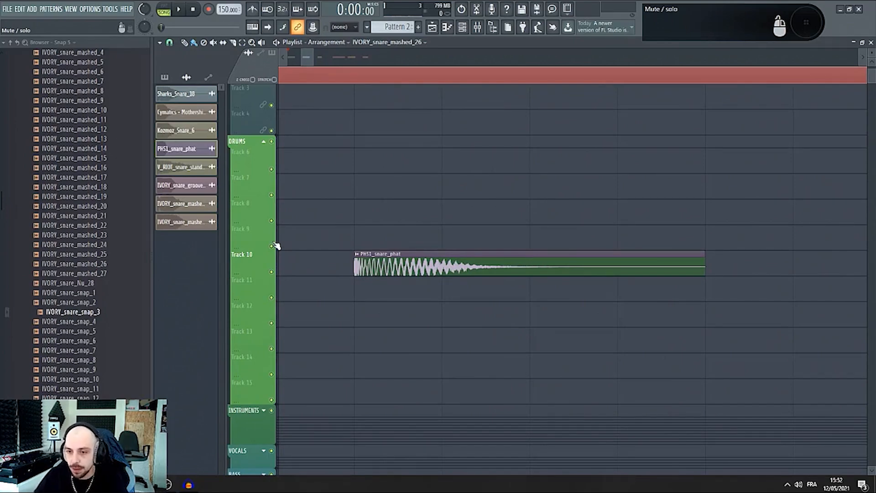
scroll(357, 267, "down", 2)
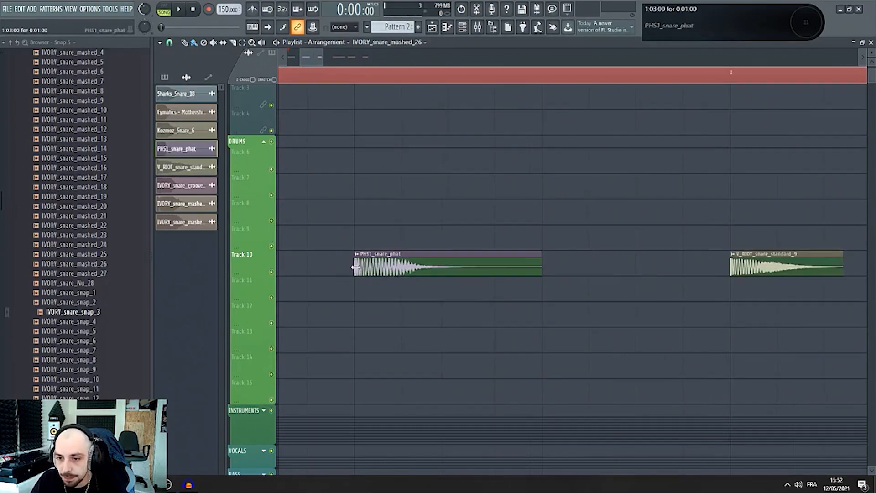
scroll(641, 269, "down", 2)
scroll(640, 271, "down", 1)
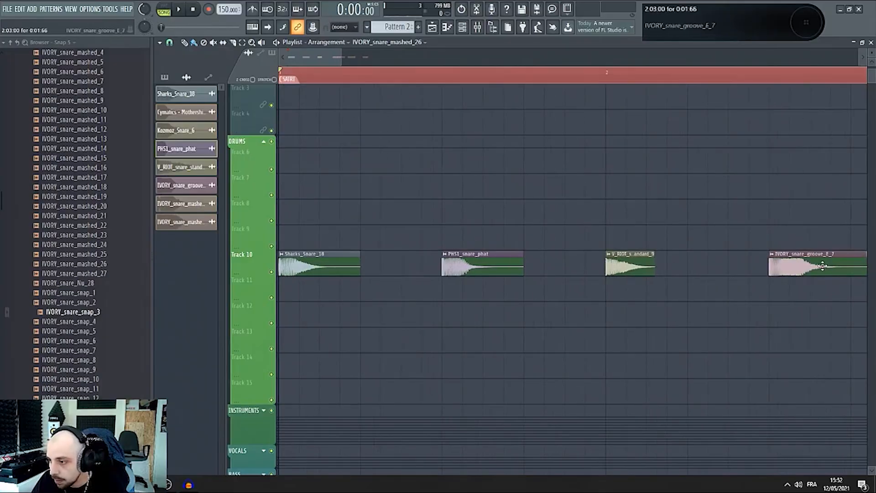
scroll(745, 263, "up", 3)
scroll(715, 271, "down", 3)
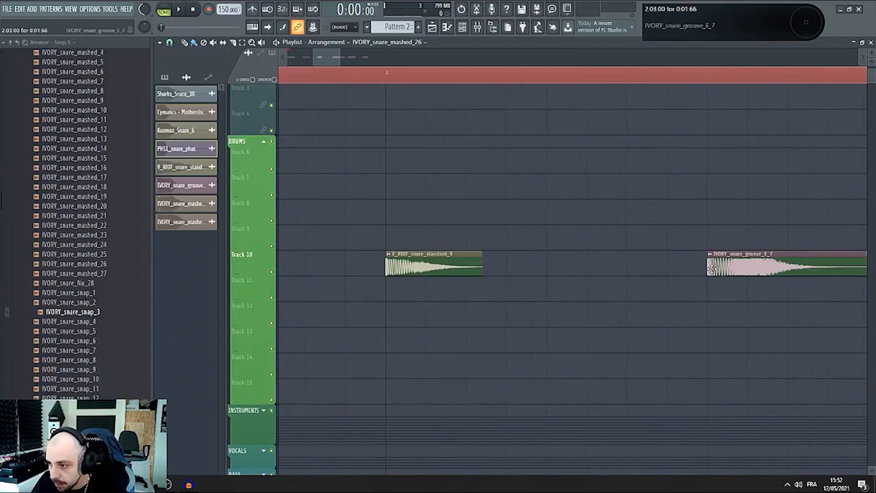
scroll(795, 254, "up", 4)
scroll(794, 254, "down", 1)
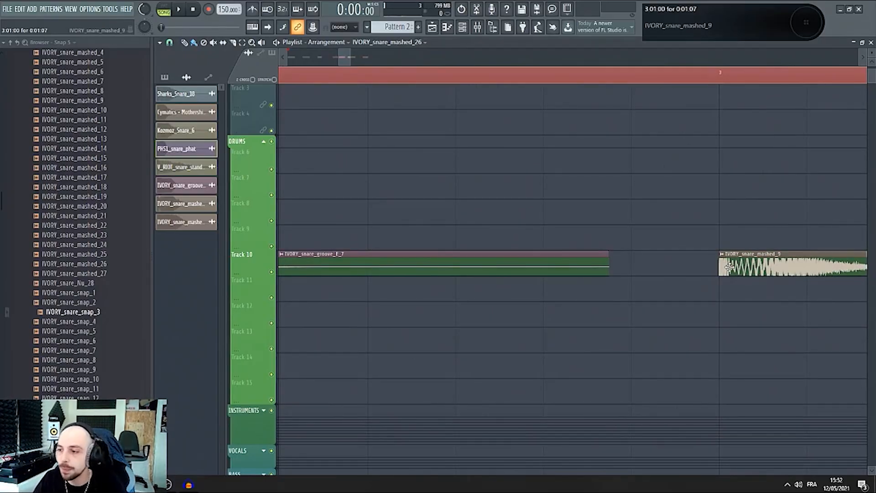
scroll(729, 267, "down", 3)
scroll(671, 255, "up", 3)
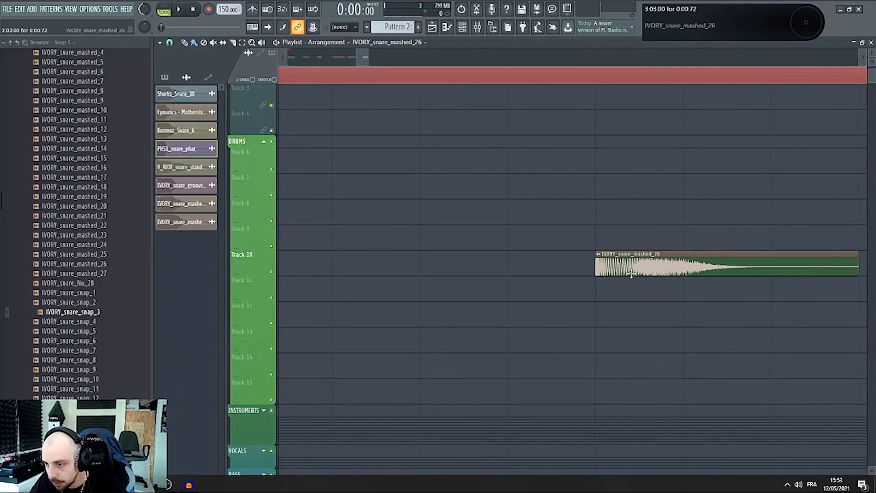
scroll(629, 273, "down", 4)
scroll(465, 250, "up", 3)
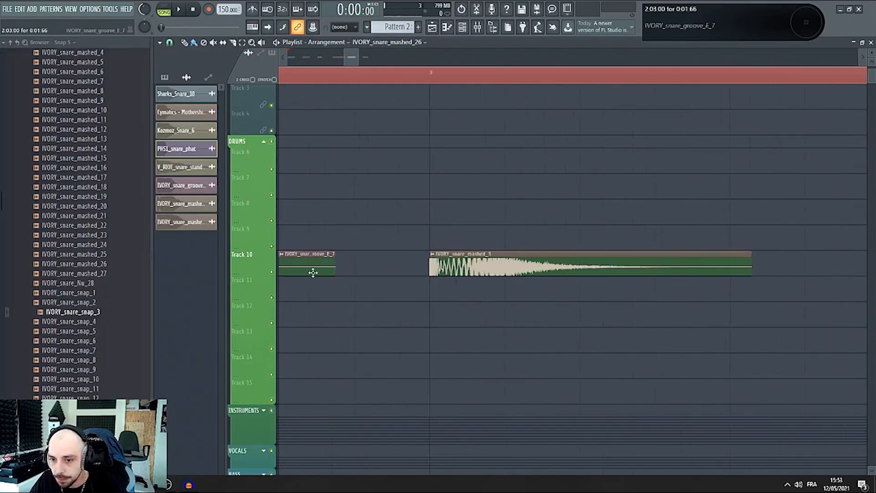
- Examine the waveform of IVORY_snare_groove_E_7 up close, from its initial hit to its tail, and compare it with the neighbouring snares
scroll(416, 250, "down", 3)
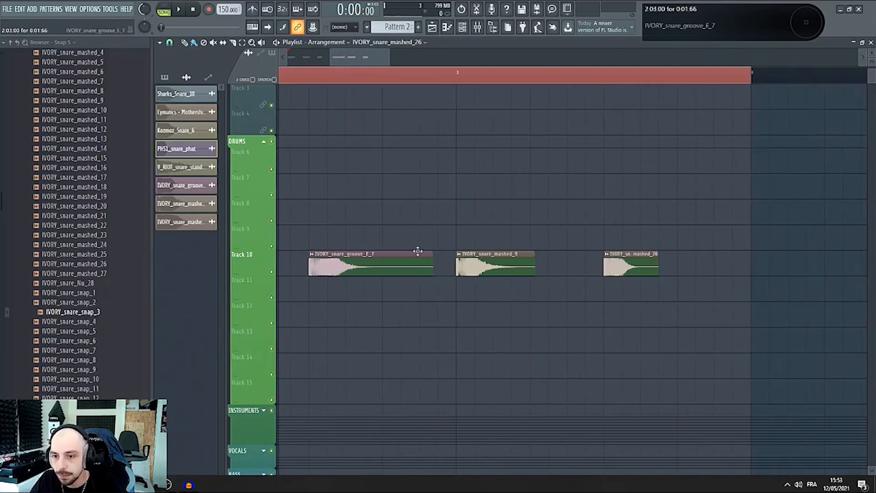
scroll(313, 254, "up", 4)
scroll(420, 269, "down", 4)
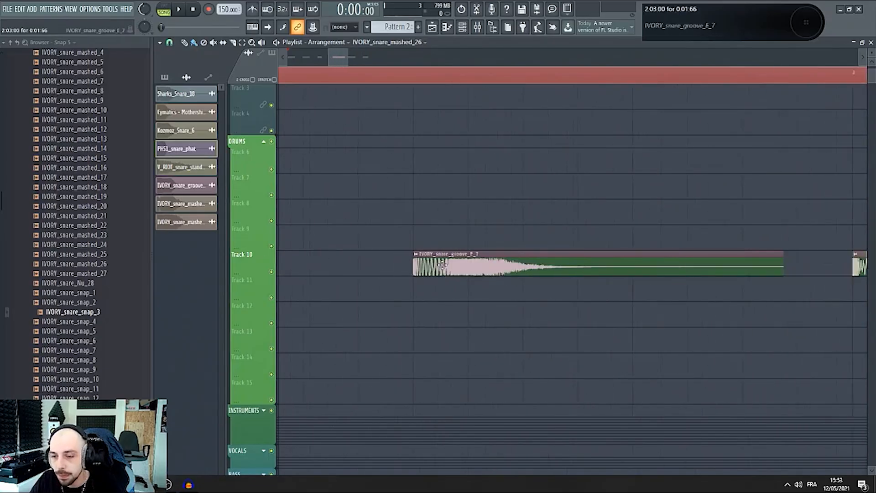
scroll(340, 269, "up", 2)
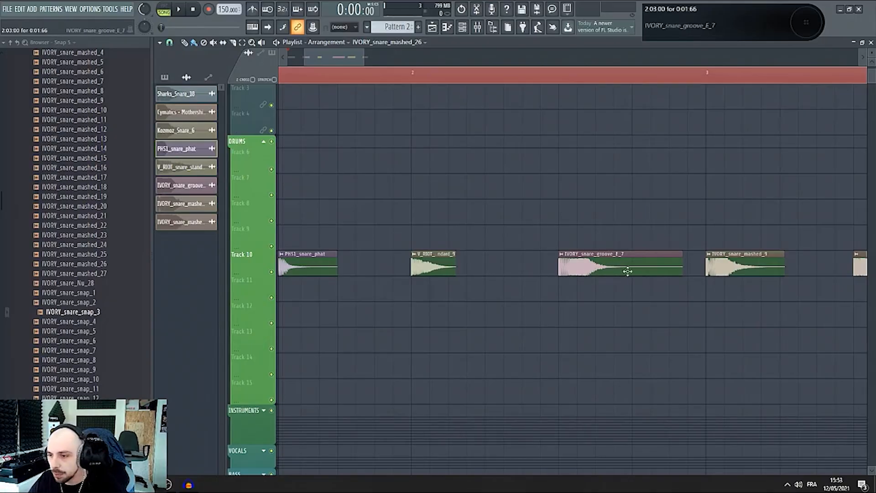
scroll(627, 271, "up", 4)
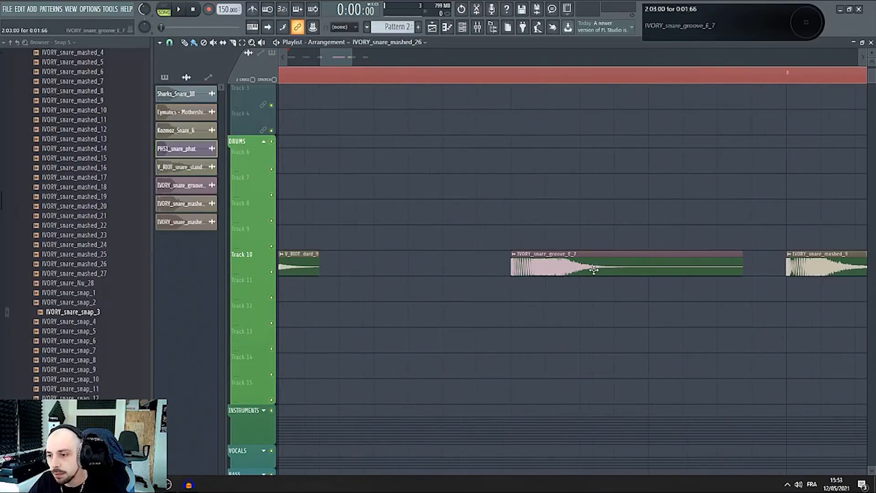
- Delete all the snare clips from Track 10 in the playlist
scroll(593, 267, "down", 6)
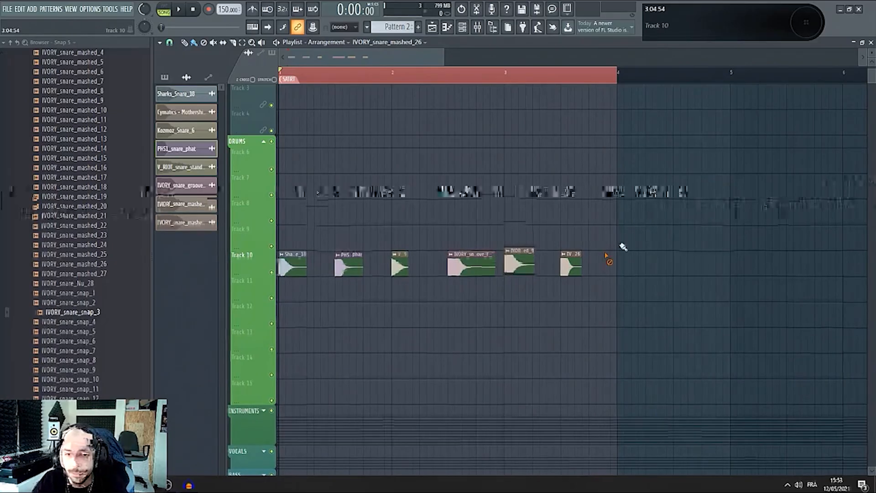
mouse_move(606, 255)
left_mouse_down()
mouse_move(254, 245)
mouse_move(362, 267)
mouse_move(292, 263)
left_mouse_up()
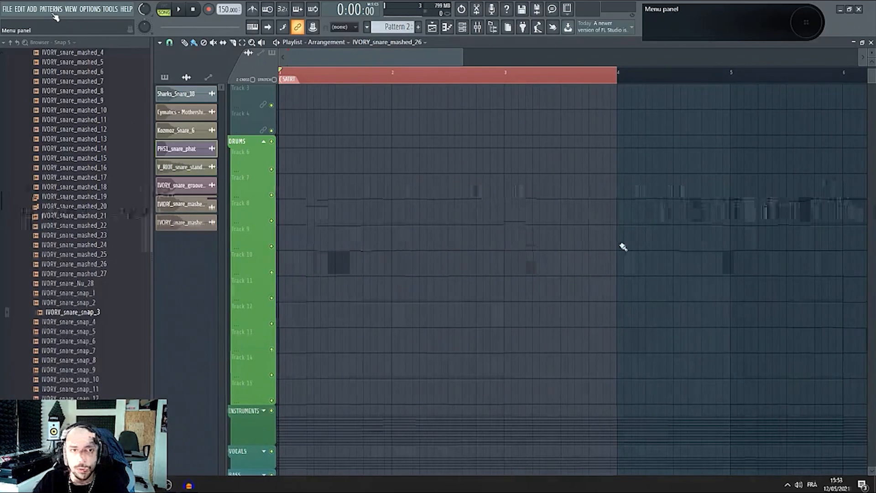
- Add a new Serum_x64 instrument and switch off its compressor effect
left_click(32, 9)
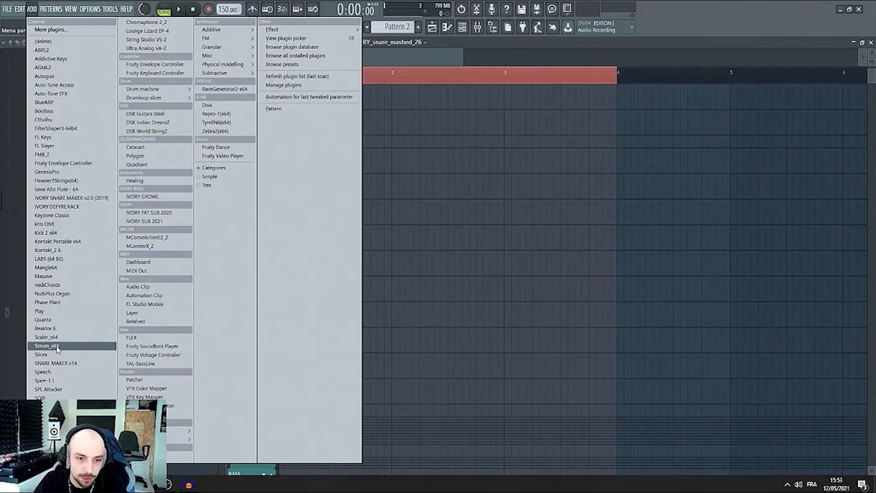
left_click(50, 346)
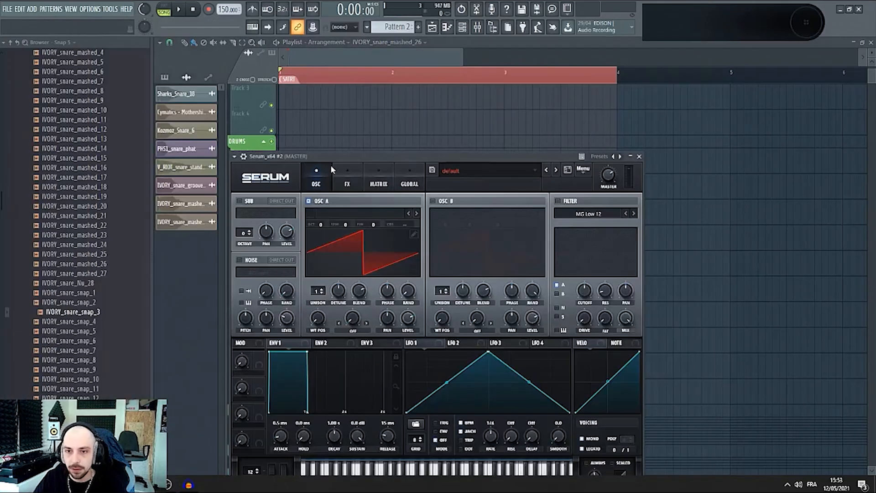
left_click_drag(353, 157, 431, 125)
left_click(426, 153)
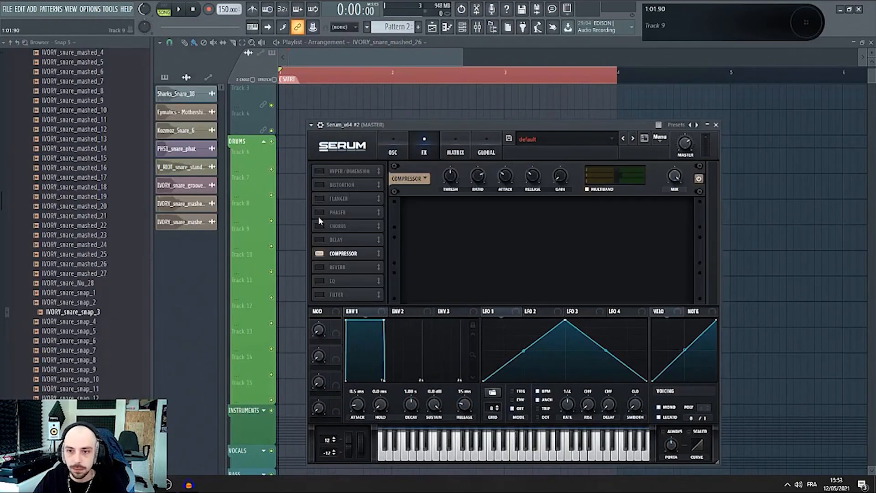
left_click(392, 151)
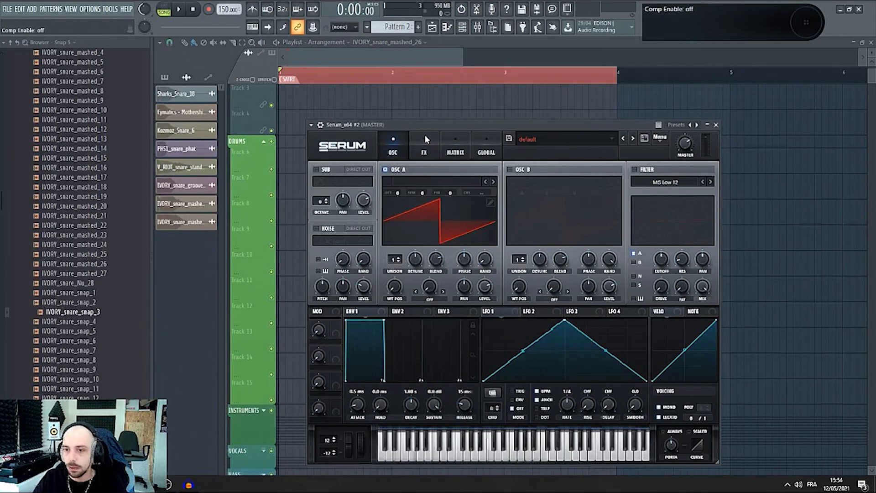
- Load the Basic Shapes wavetable from the Analog category into oscillator A
left_click(433, 182)
mouse_move(504, 147)
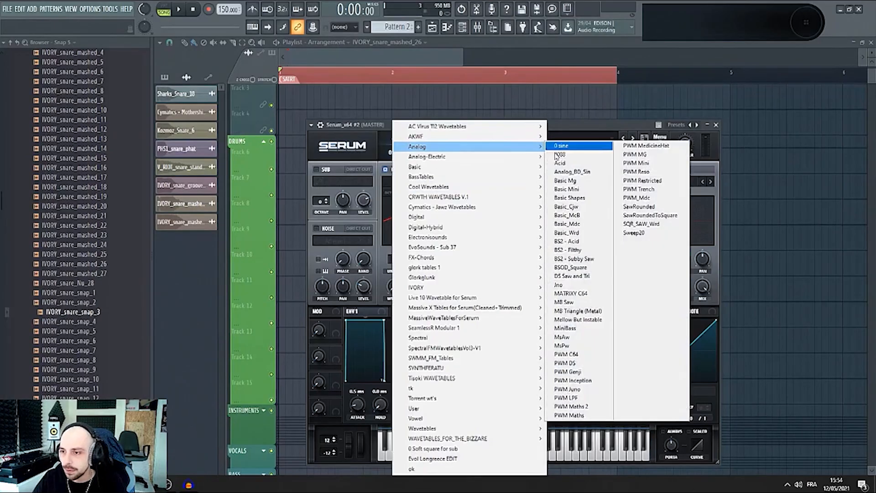
left_click(570, 198)
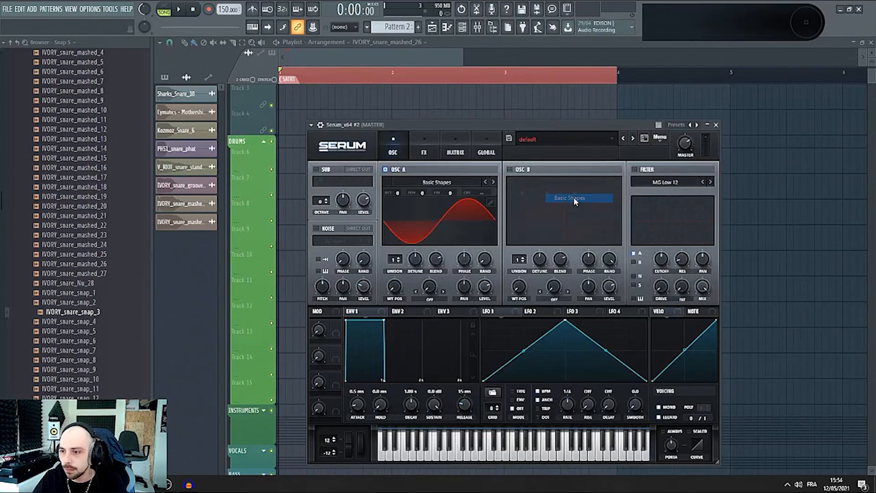
- Show the channel rack and rename the new Serum_x64 #2 channel as Transient
left_click(478, 28)
left_click(462, 27)
left_click(431, 28)
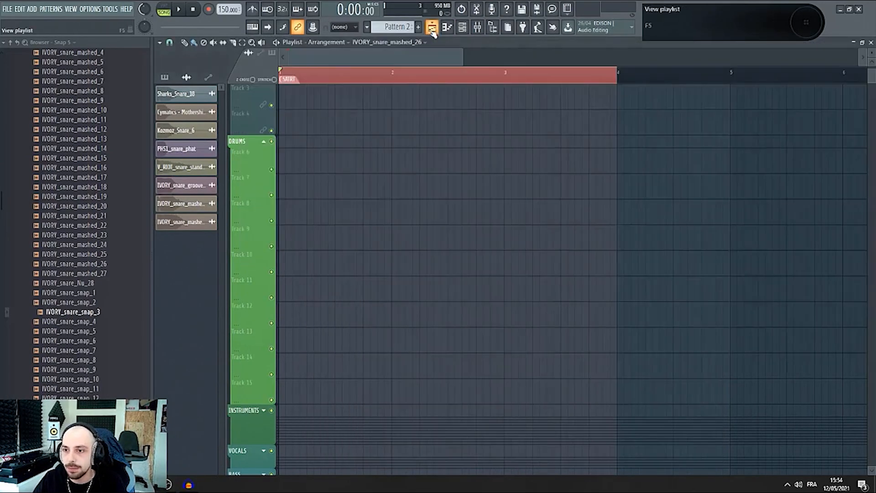
left_click(432, 30)
middle_click(436, 169)
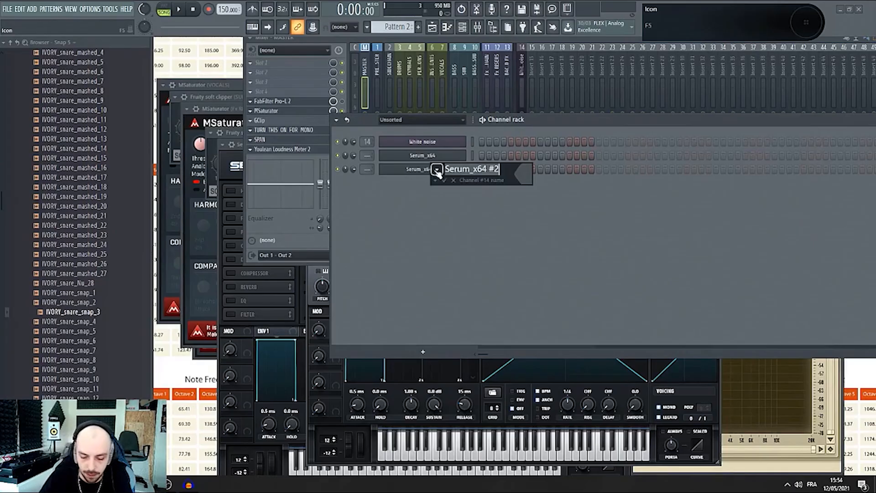
type("T")
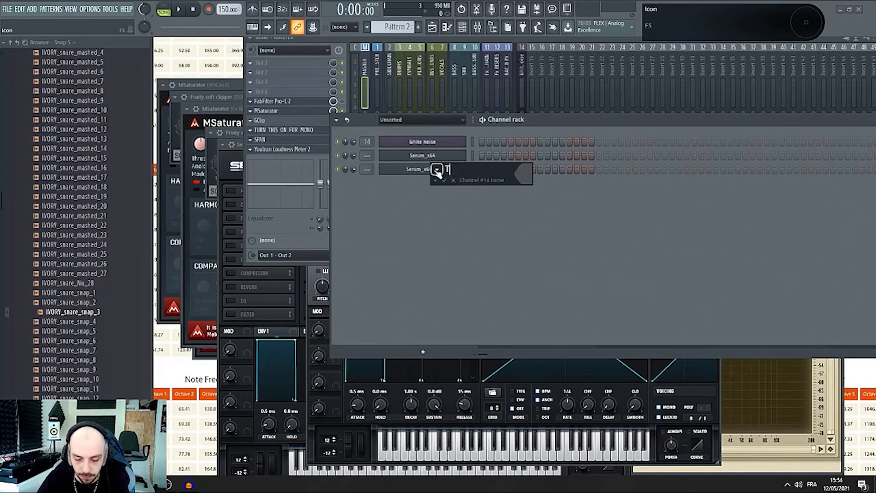
type("ransient")
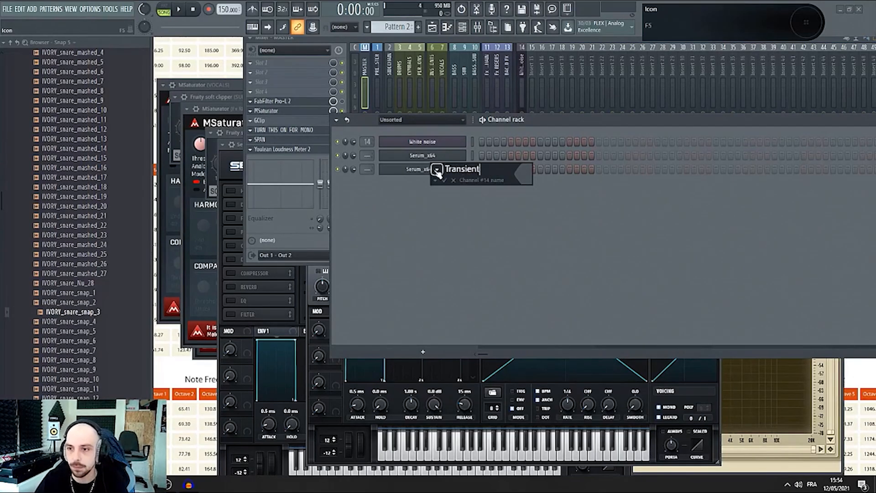
key("Return")
- Clone the Transient channel and name the copy Body
right_click(466, 166)
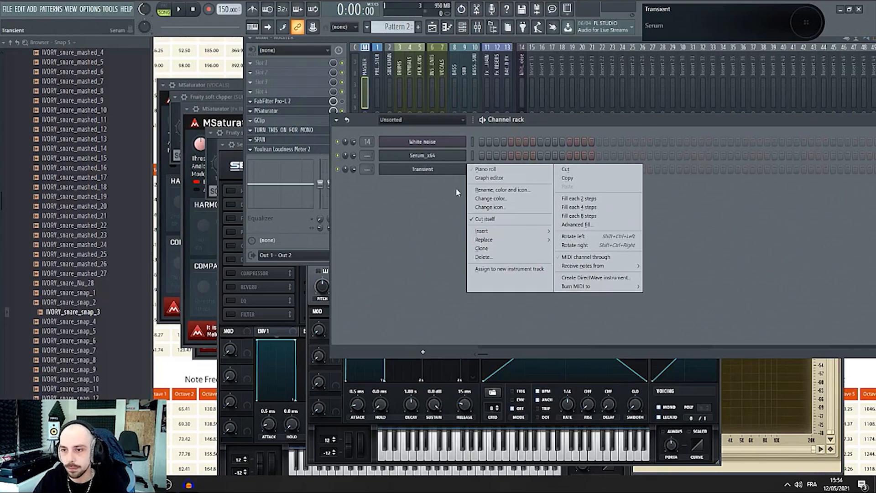
left_click(482, 248)
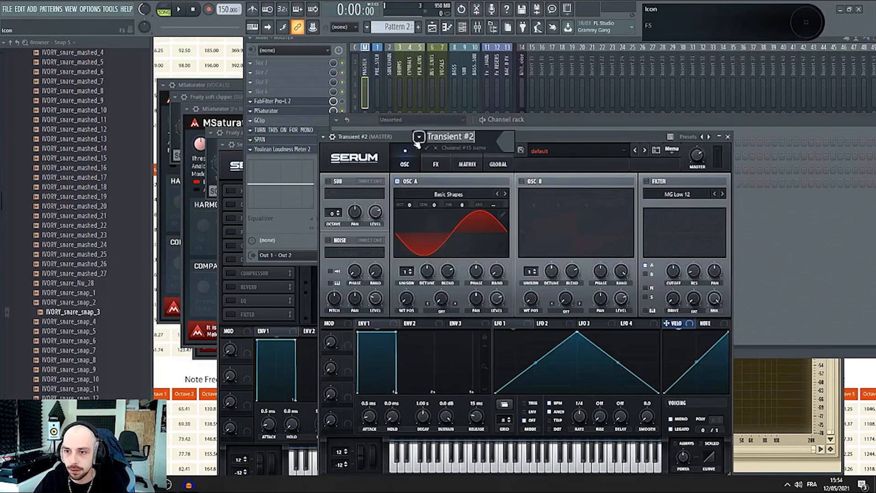
type("Body")
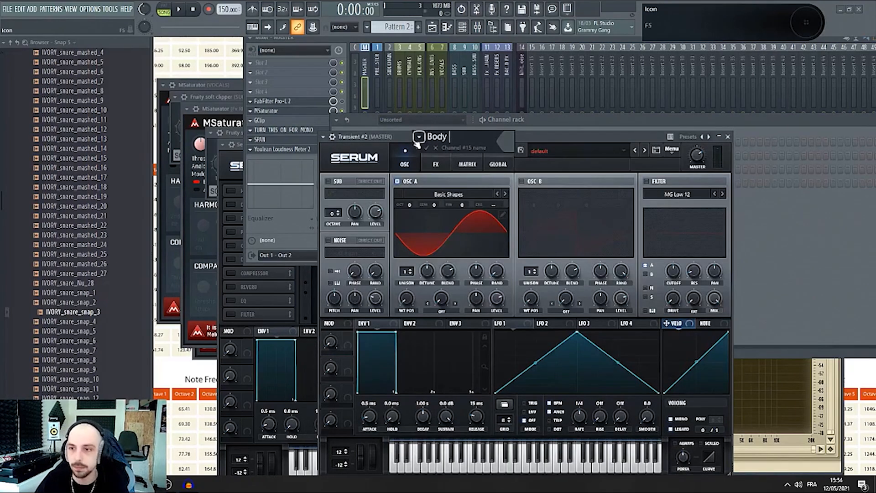
key("Return")
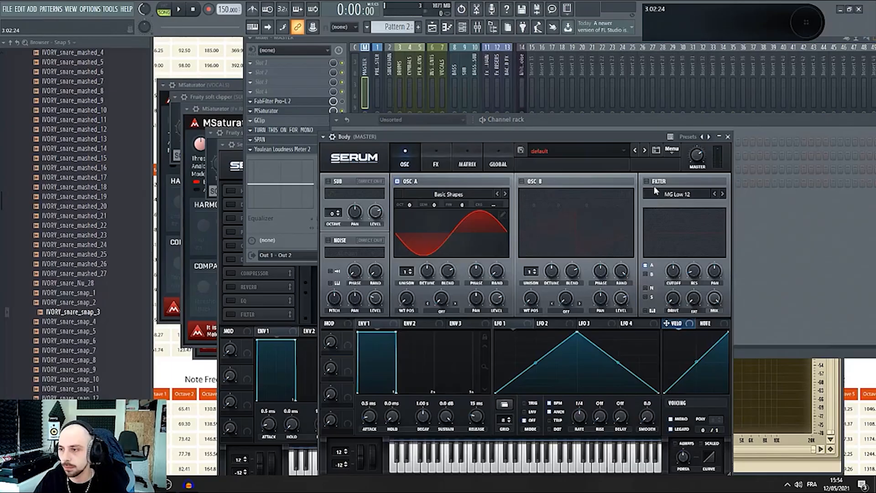
- Clone the Body channel and name the copy Tail
left_click(636, 122)
right_click(416, 183)
left_click(483, 262)
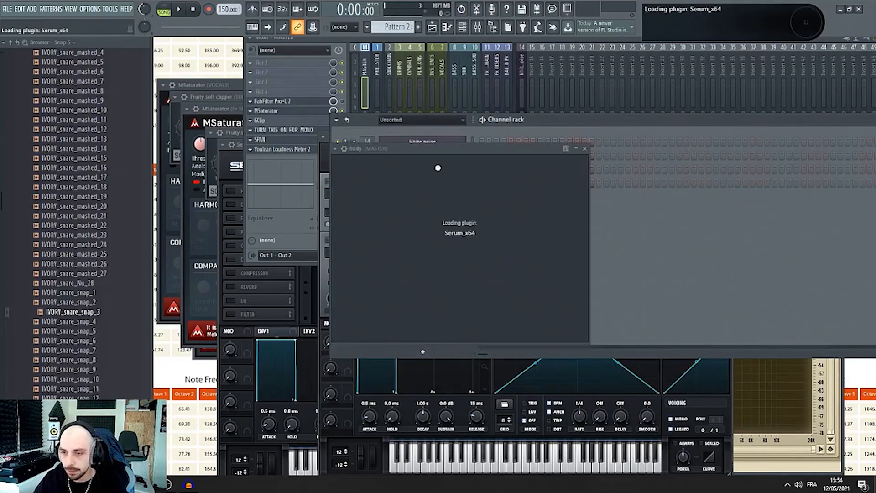
right_click(391, 149)
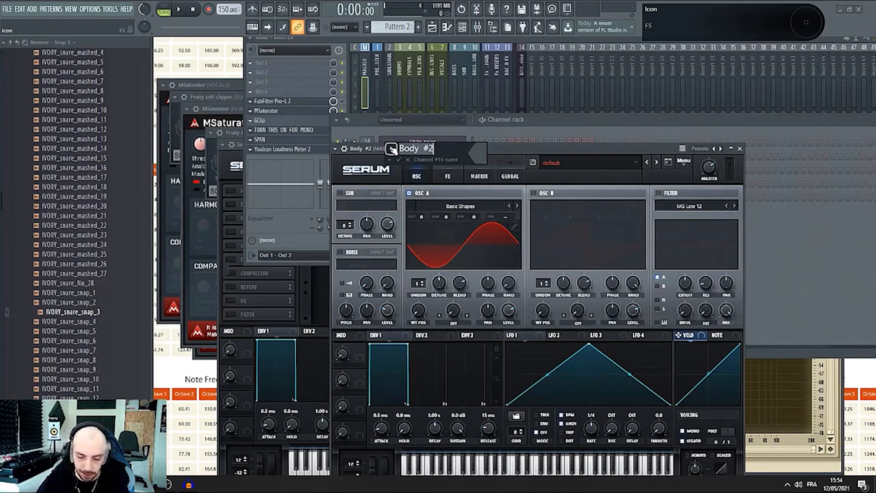
type("Tail")
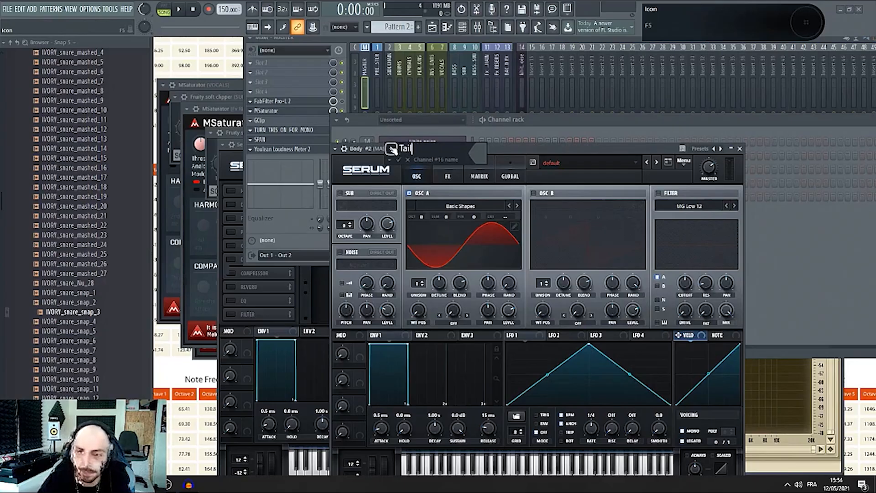
key("Return")
- Select the Transient, Body and Tail channels and route them to consecutive mixer tracks starting from insert 15
left_click(814, 300)
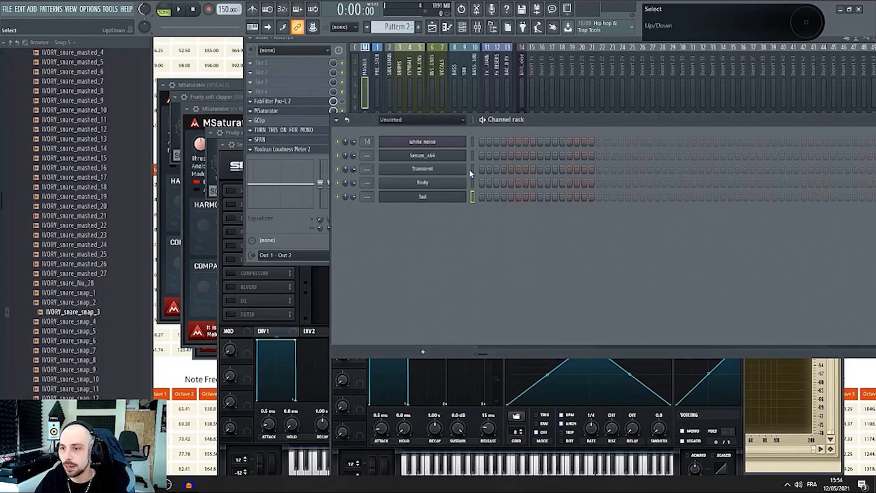
left_click_drag(473, 173, 471, 209)
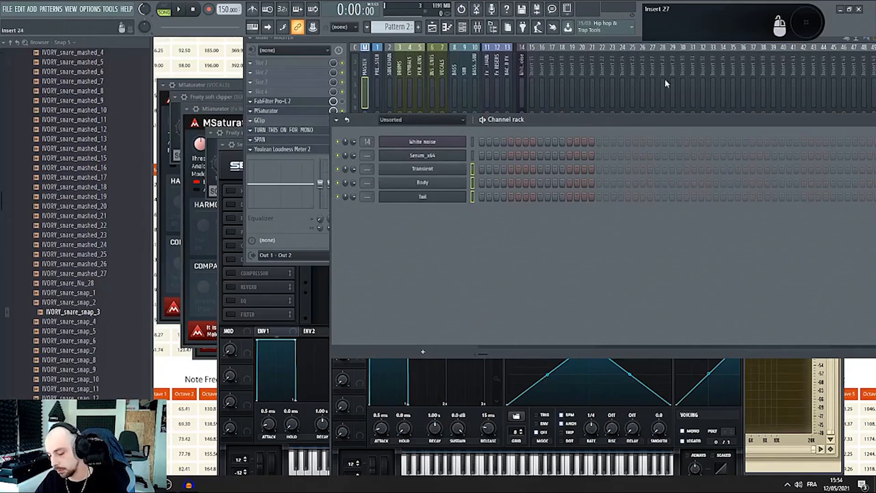
left_click(536, 81)
right_click(535, 80)
mouse_move(603, 140)
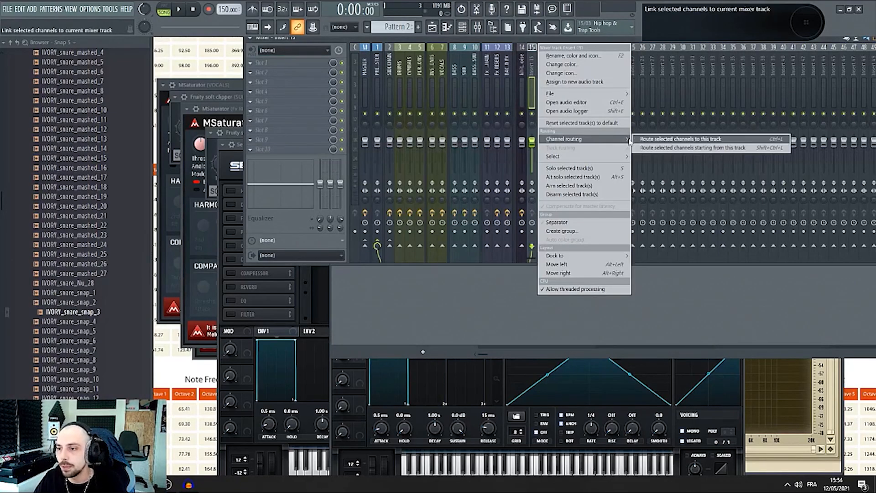
left_click(673, 148)
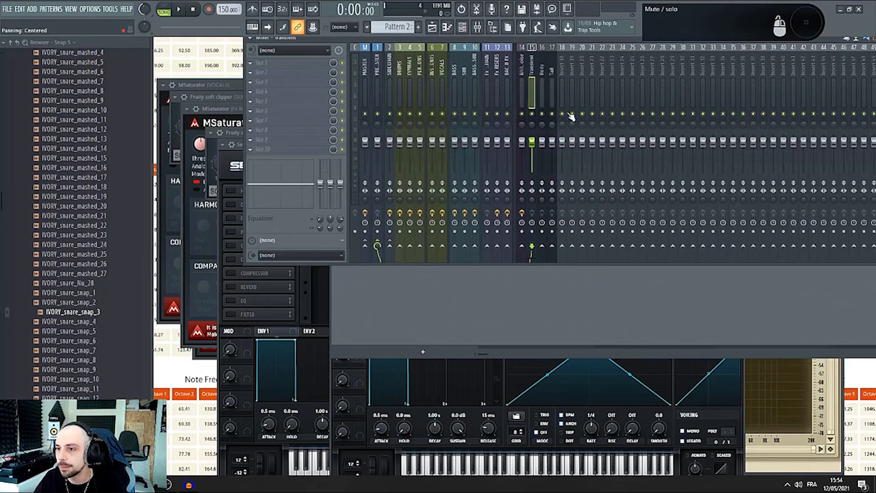
- Name the mixer's insert 19 track FINAL
left_click_drag(532, 73, 554, 68)
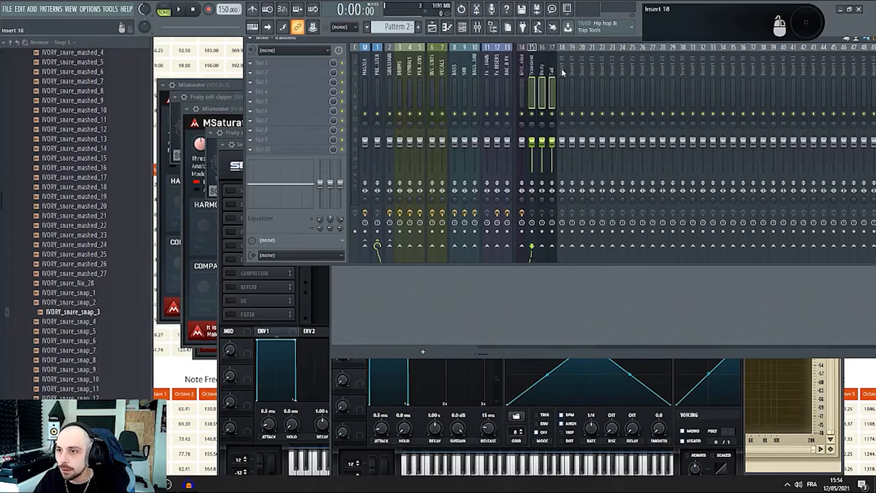
left_click(562, 68)
double_click(568, 68)
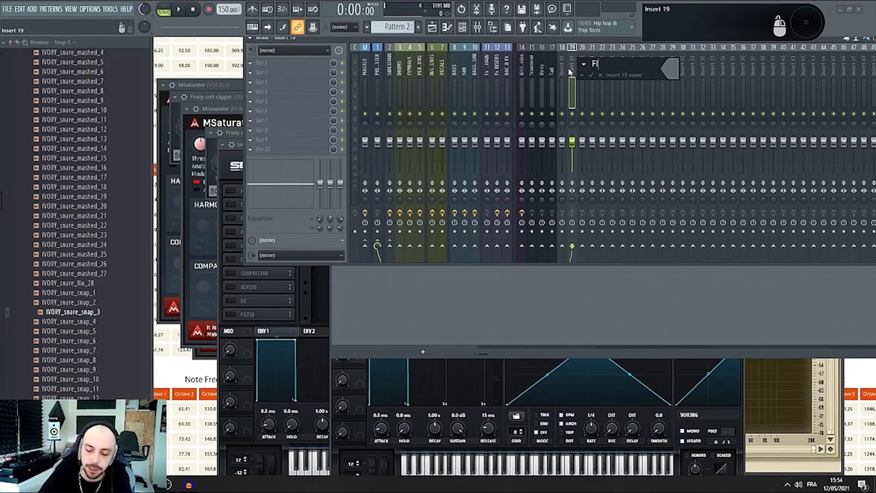
type("FINAL")
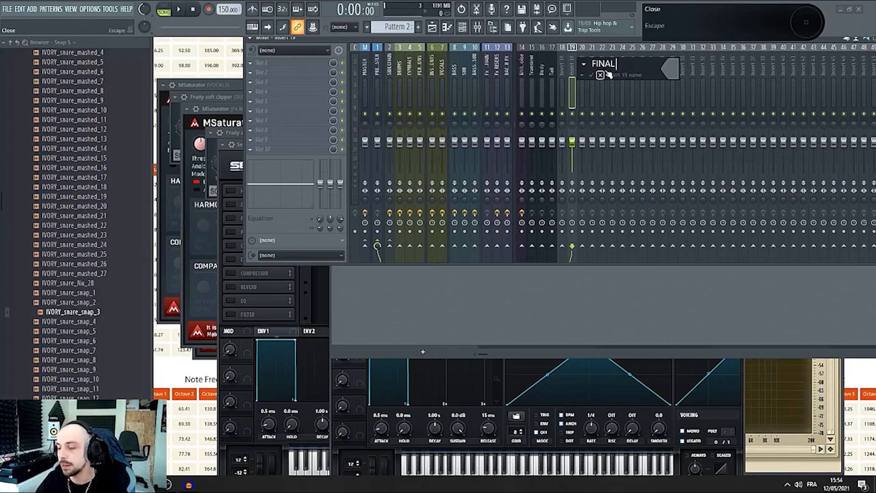
key("Return")
- Select the Transient, Body and Tail mixer tracks together, route them to the FINAL track, and select FINAL
left_click(549, 80)
left_click(541, 84, "ctrl")
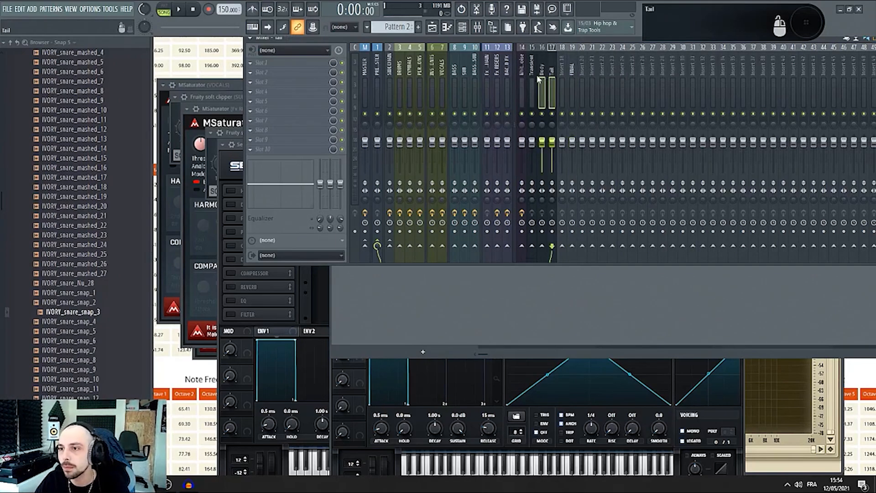
left_click(531, 85, "ctrl")
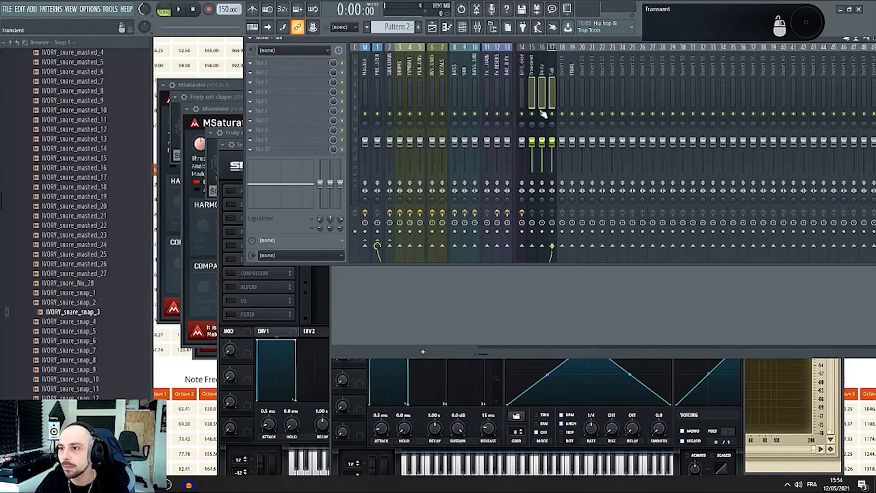
left_click(573, 247)
left_click(569, 87)
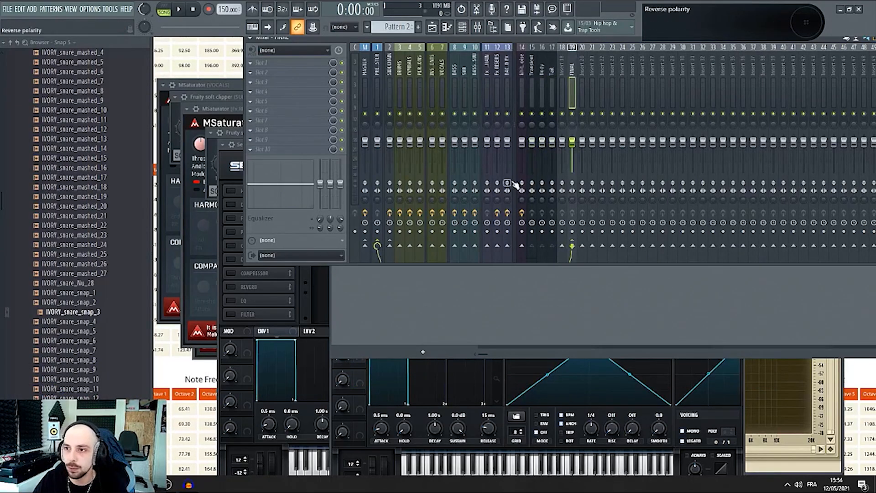
- Open the Serum instrument of the Transient channel from the channel rack
key("F6")
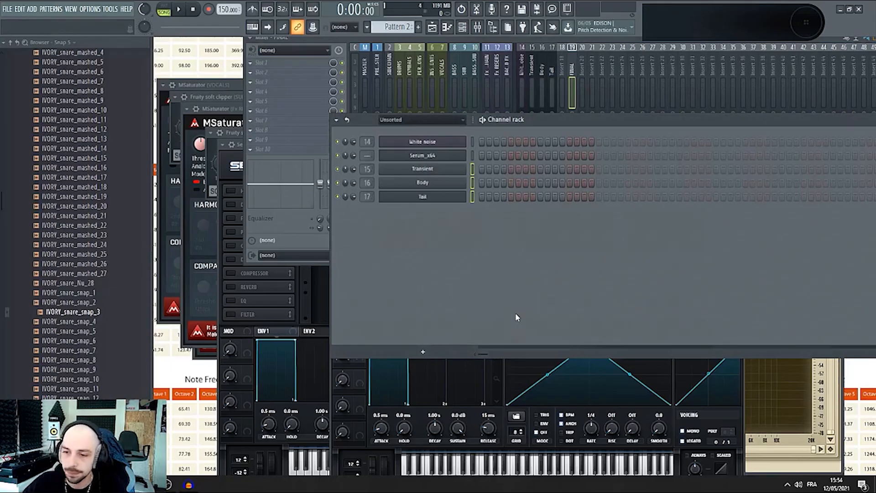
left_click(422, 168)
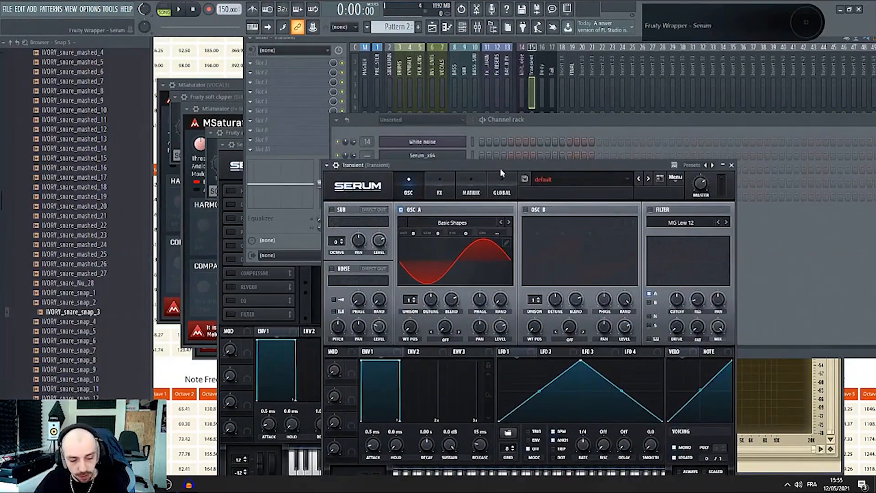
mouse_move(500, 170)
left_mouse_down()
mouse_move(488, 185)
mouse_move(490, 162)
left_mouse_up()
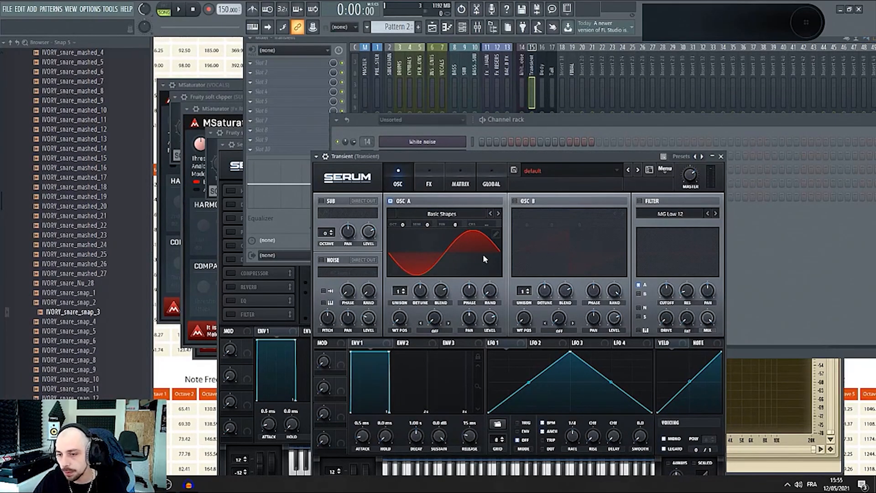
left_click(321, 260)
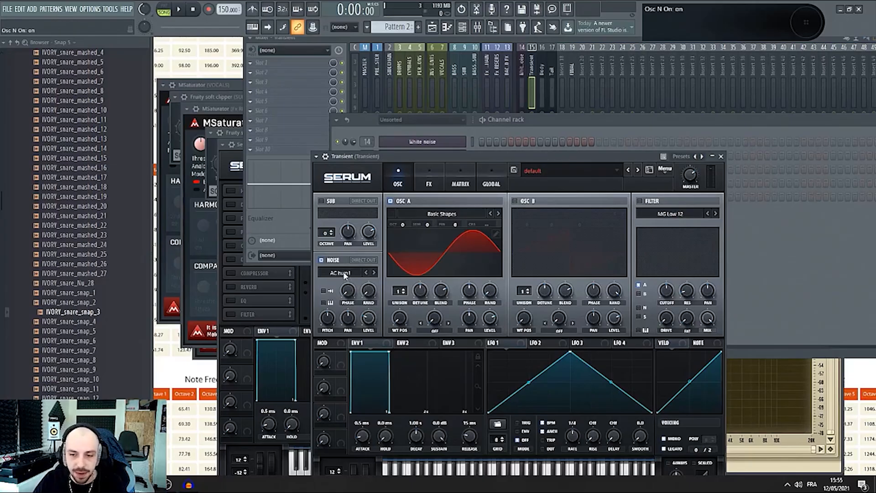
left_click(345, 274)
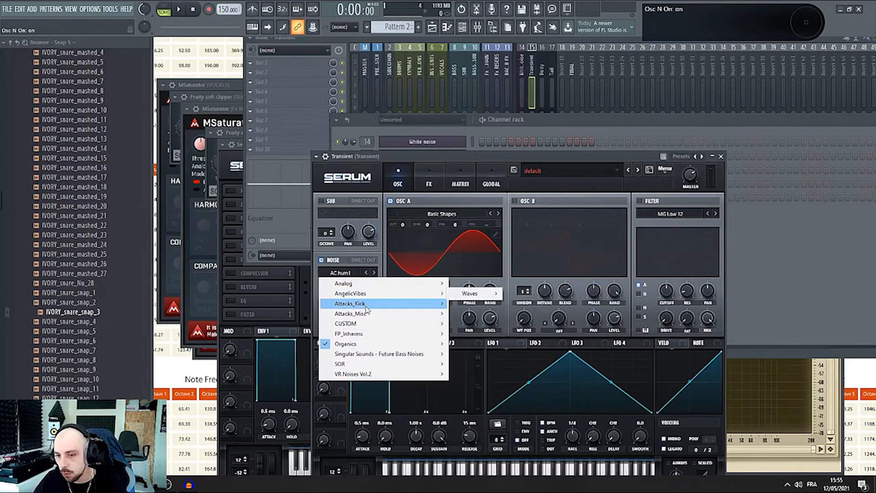
mouse_move(367, 308)
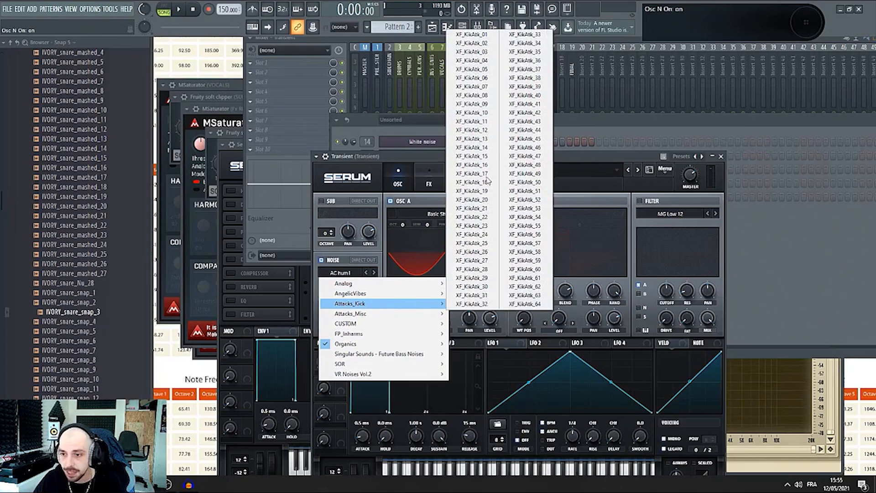
mouse_move(413, 320)
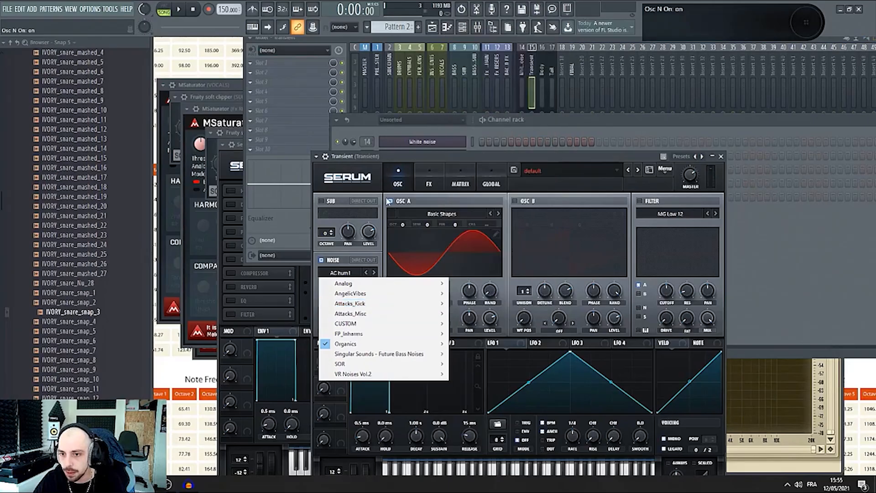
left_click(388, 201)
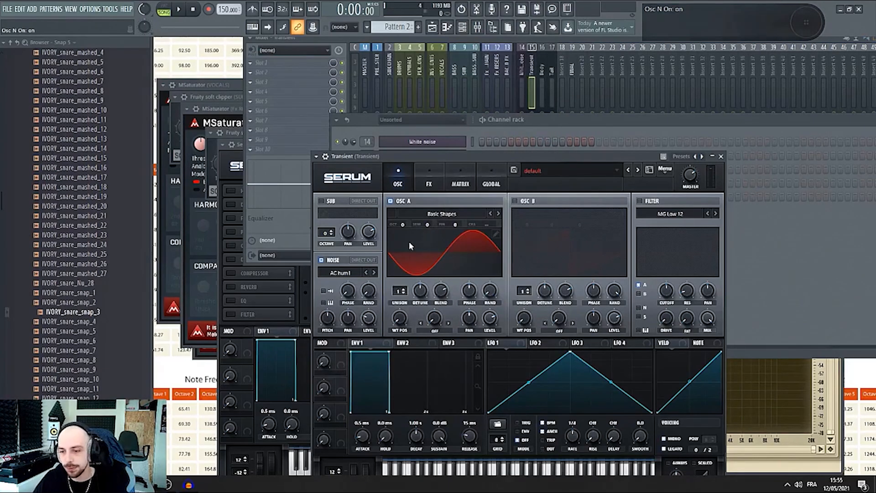
- Assign LFO 1 to oscillator A's level and shape it into a short ramp falling from the start
left_click_drag(494, 343, 490, 318)
left_click_drag(571, 353, 489, 352)
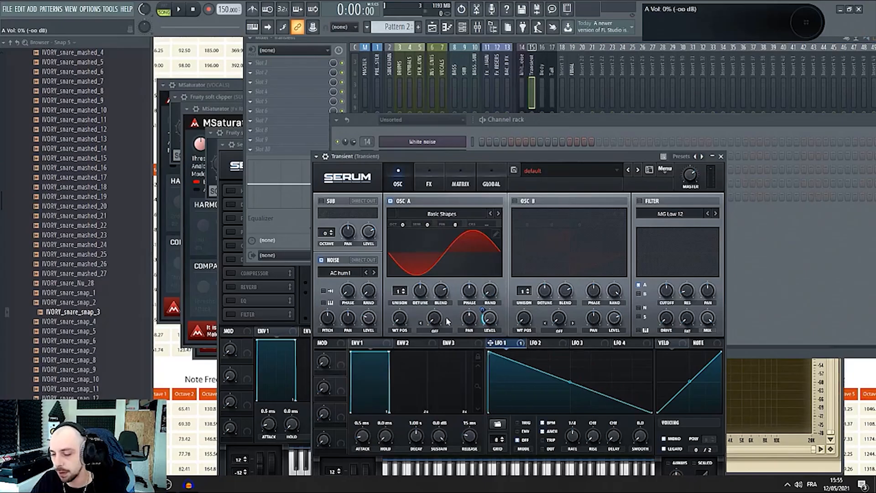
left_click_drag(566, 411, 515, 436)
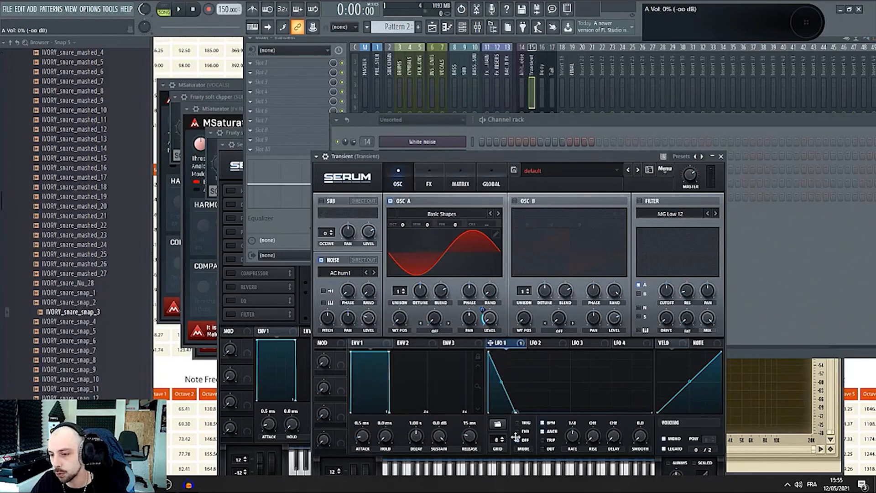
- Switch off the noise oscillator, and make LFO 1 a one-shot envelope (ENV mode) with a steeply curved decay
left_click(321, 259)
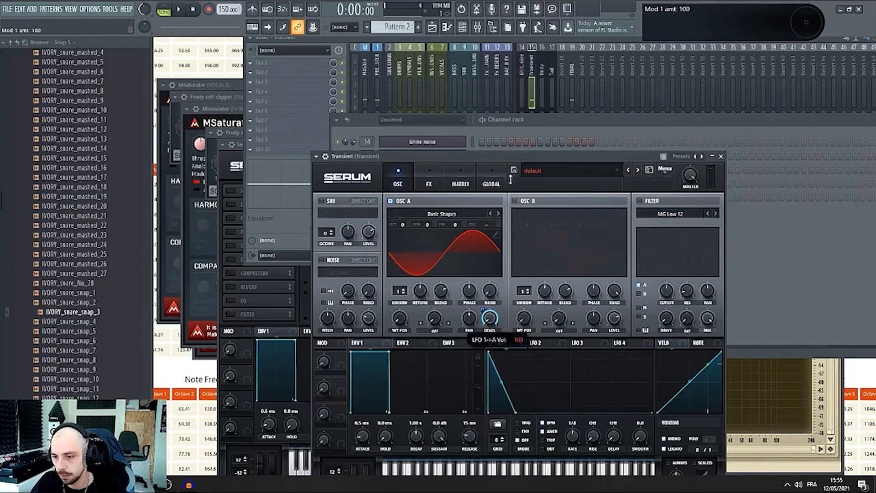
left_click(531, 430)
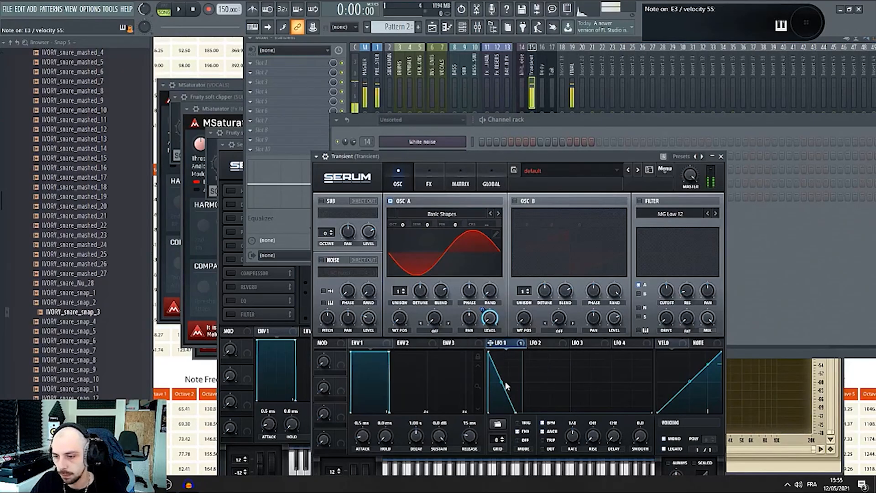
left_click_drag(500, 379, 505, 424)
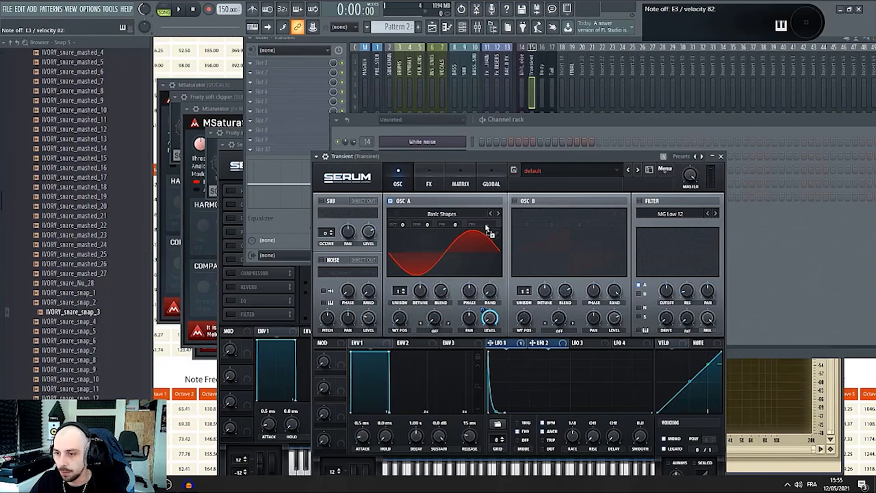
- Assign LFO 2 to oscillator A's coarse pitch and shape it into a short, steeply curved falling decay
left_click_drag(487, 228, 486, 225)
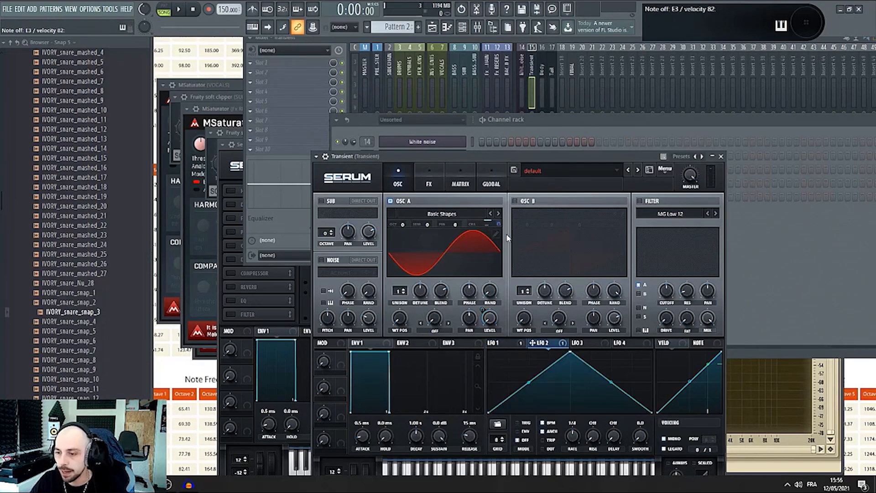
left_click_drag(571, 354, 488, 353)
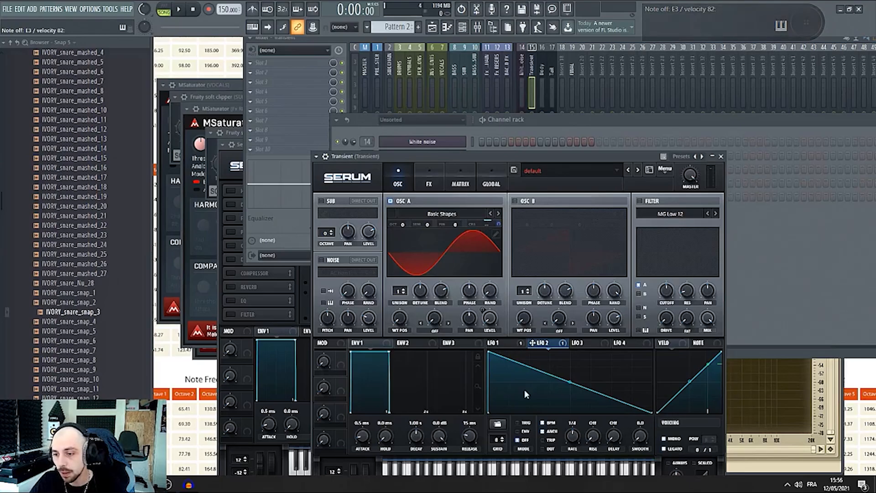
left_click_drag(571, 382, 509, 423)
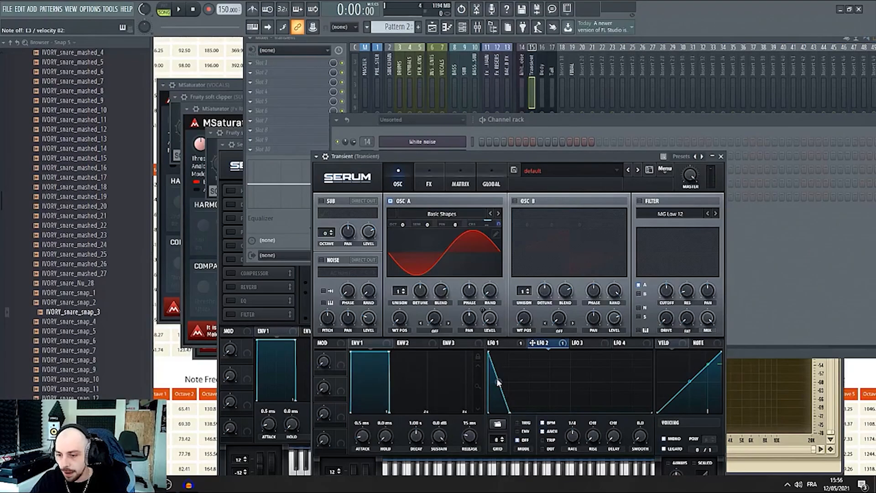
left_click_drag(499, 378, 498, 387)
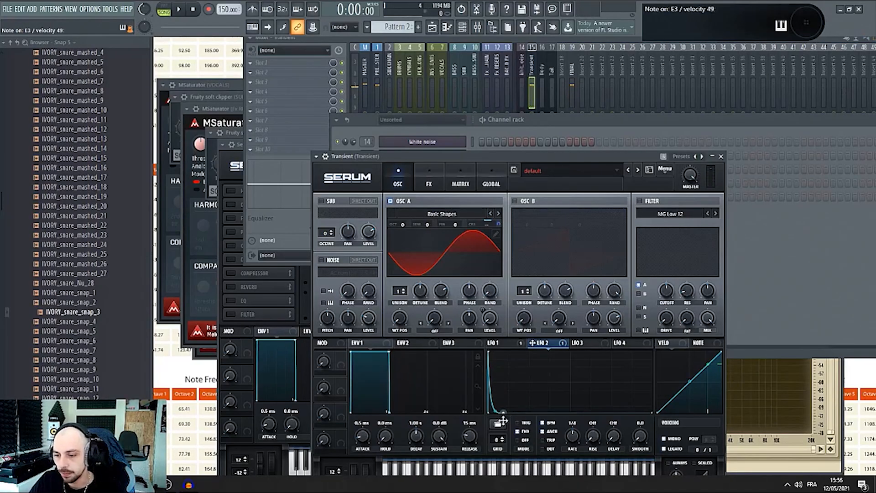
- Set the LFO 2 modulation of oscillator A's coarse pitch to about 25 and fine-tune the LFO 2 decay length, keeping it short
left_click_drag(510, 413, 550, 454)
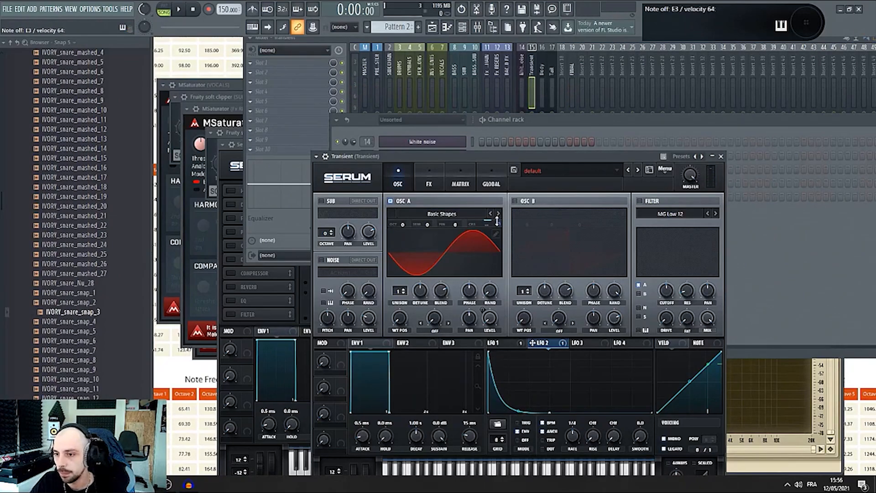
left_click_drag(499, 222, 500, 216)
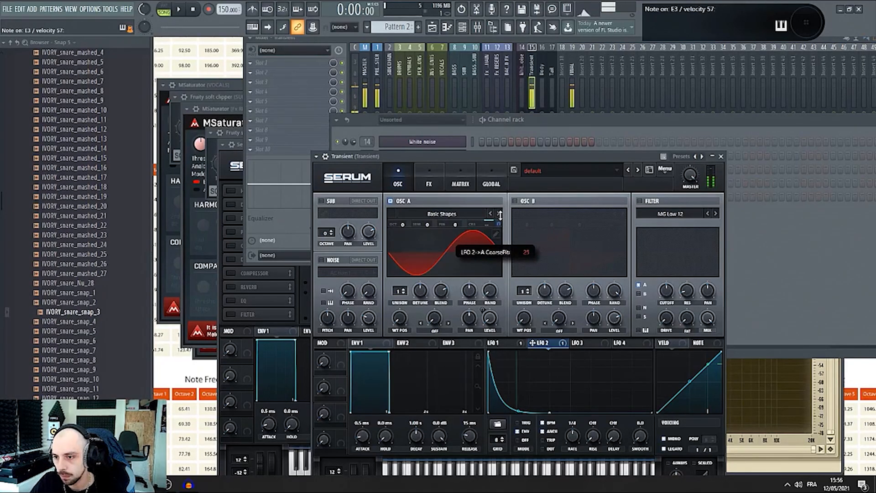
left_click_drag(548, 415, 512, 432)
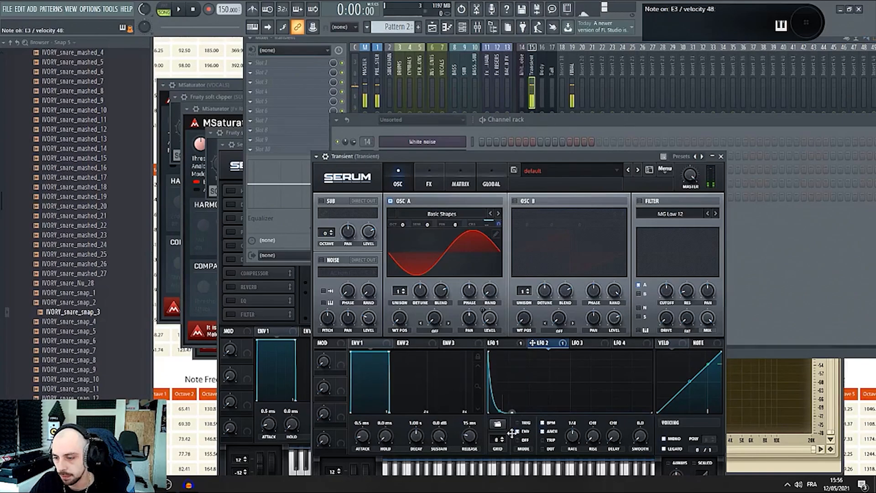
- Enable the noise oscillator and load the BrightWhite sample from the Analog category
left_click(335, 261)
left_click(340, 272)
mouse_move(395, 317)
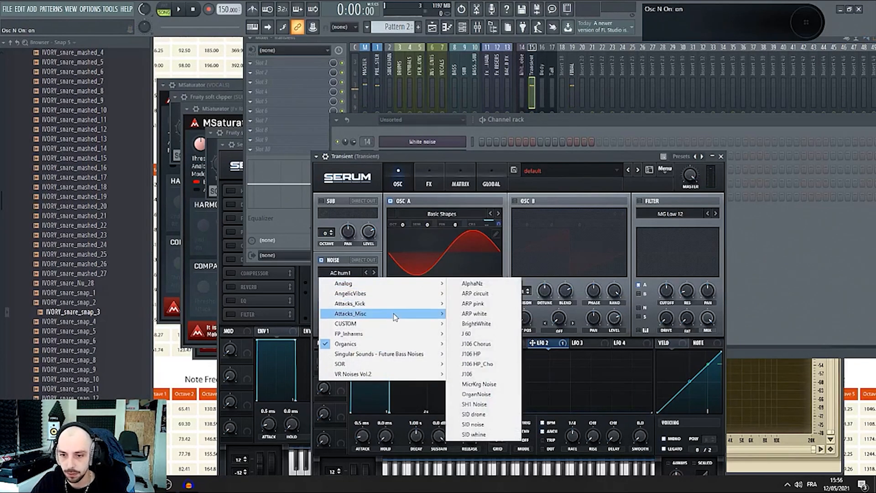
mouse_move(391, 285)
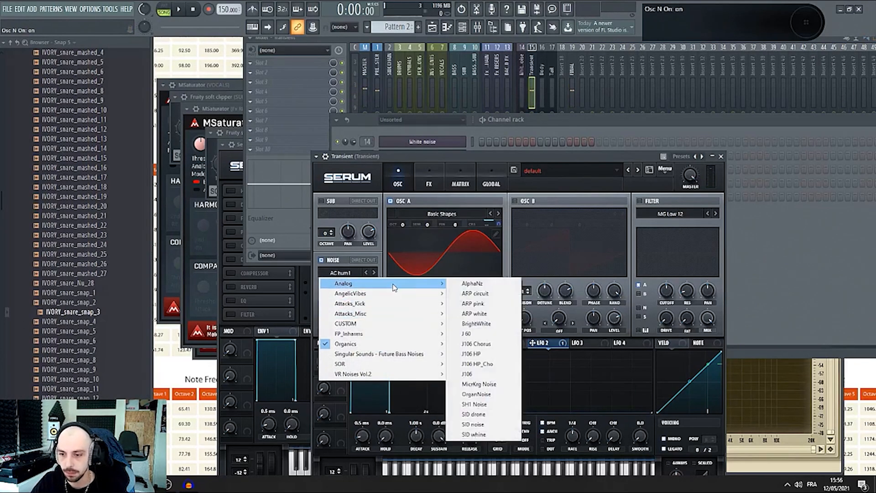
left_click(476, 324)
- Modulate the noise level with LFO 1, adjust the modulation amount, and set the noise pitch to about 54%
left_click_drag(491, 342, 367, 319)
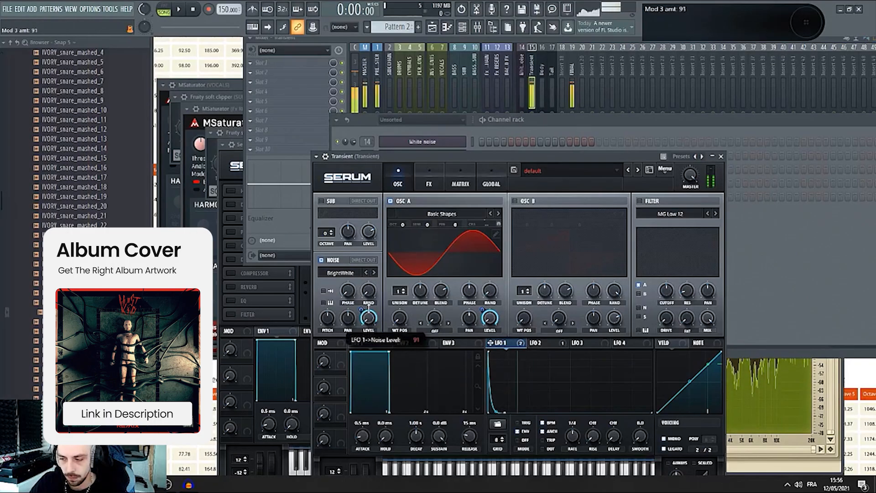
left_click_drag(361, 310, 366, 319)
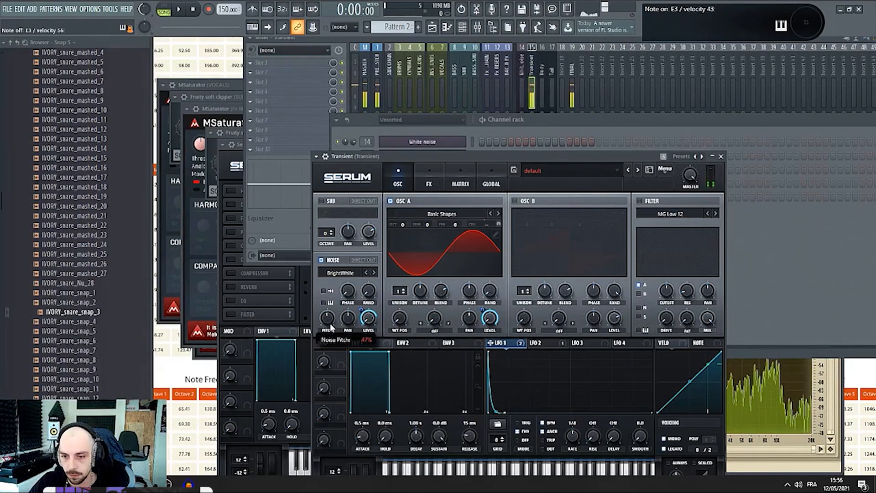
left_click_drag(331, 328, 332, 321)
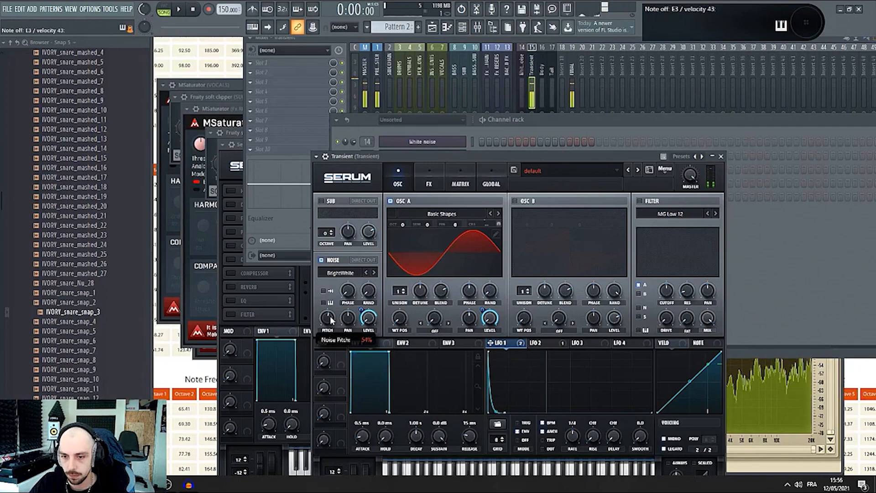
- Enable the Tube distortion effect in Serum and raise its drive
left_click(429, 180)
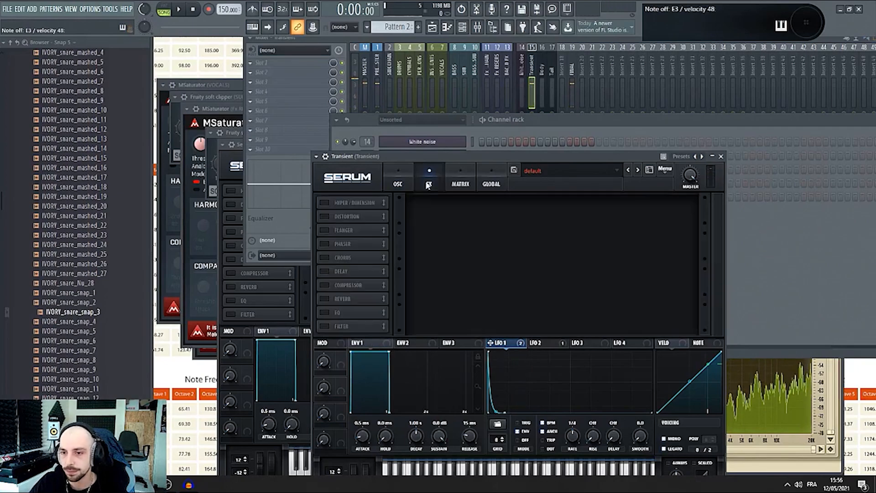
left_click(324, 216)
left_click_drag(615, 207, 623, 169)
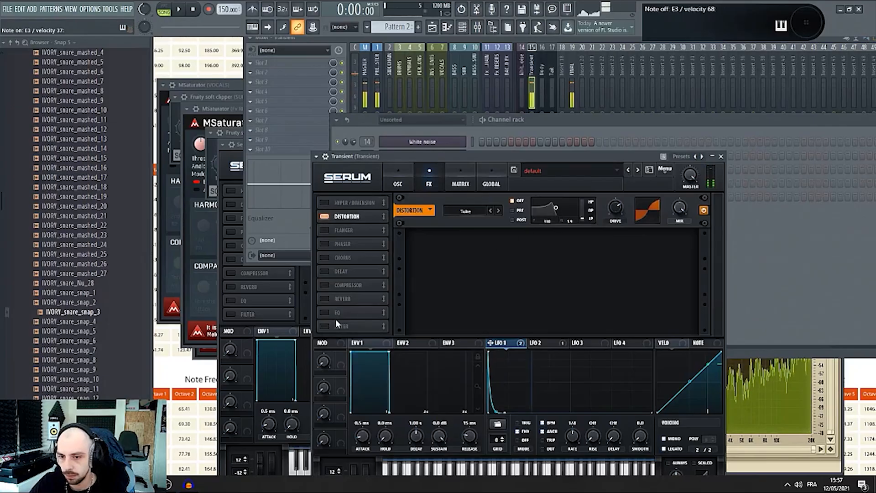
- Enable Serum's EQ with a low cut, lower its Q and raise its frequency, and move the plugin window to uncover the channel rack
left_click(325, 312)
left_click(522, 254)
left_click_drag(478, 242, 479, 251)
left_click_drag(455, 246, 459, 235)
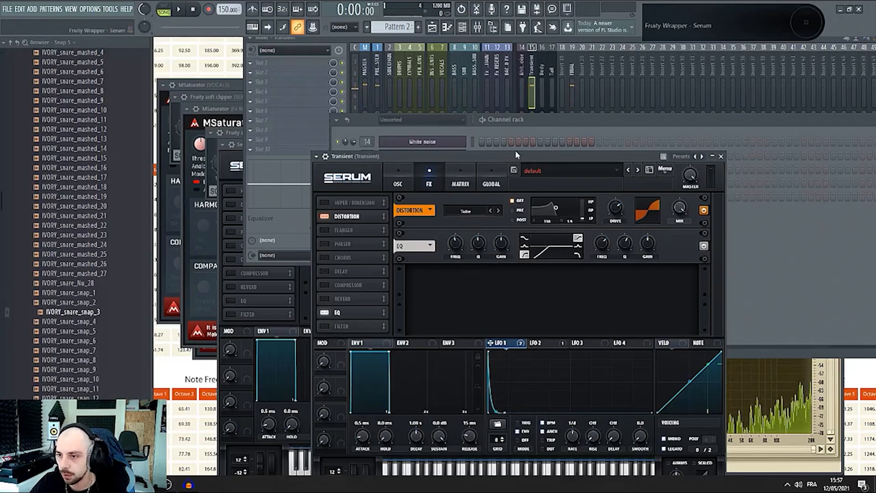
left_click_drag(515, 156, 539, 226)
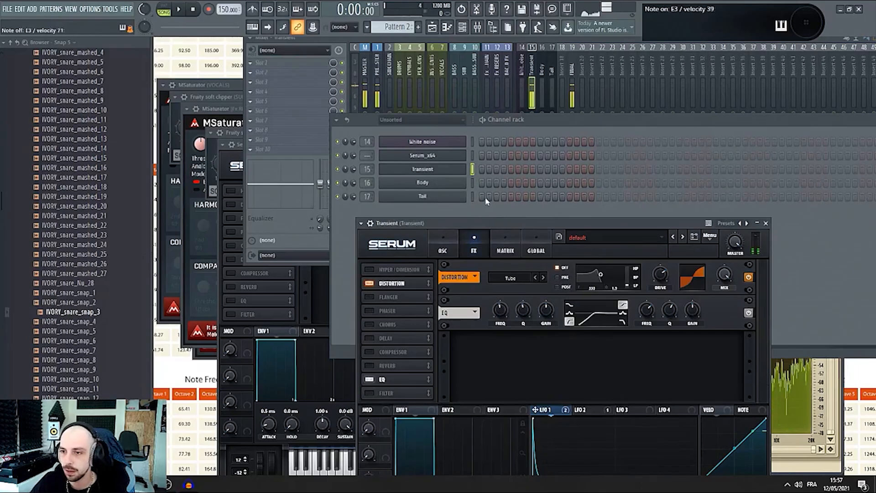
- Open the Body channel's Serum, reposition its window, and assign LFO 1 to the oscillator A level
left_click(448, 184)
left_click_drag(537, 135, 593, 107)
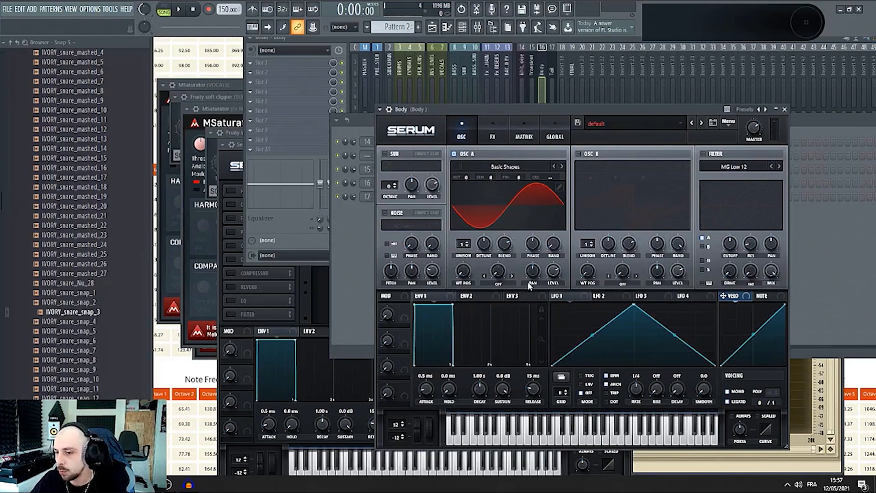
mouse_move(513, 113)
left_mouse_down()
mouse_move(471, 293)
mouse_move(526, 125)
left_mouse_up()
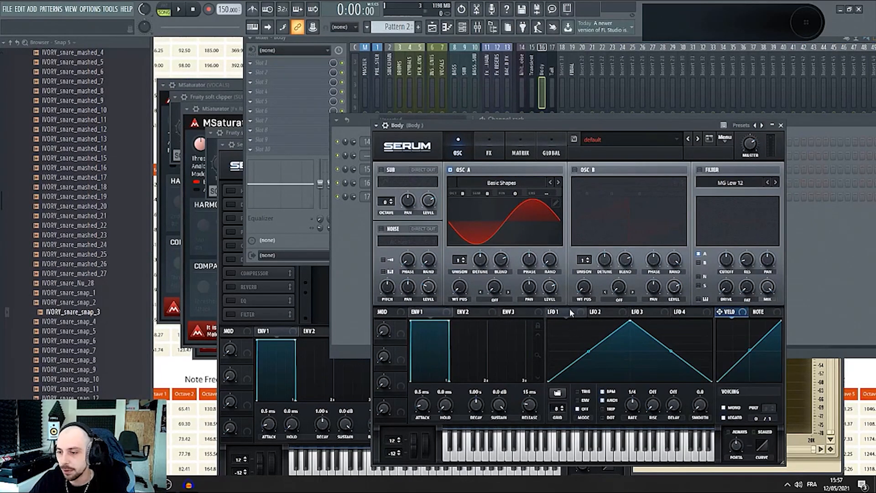
left_click_drag(560, 311, 549, 289)
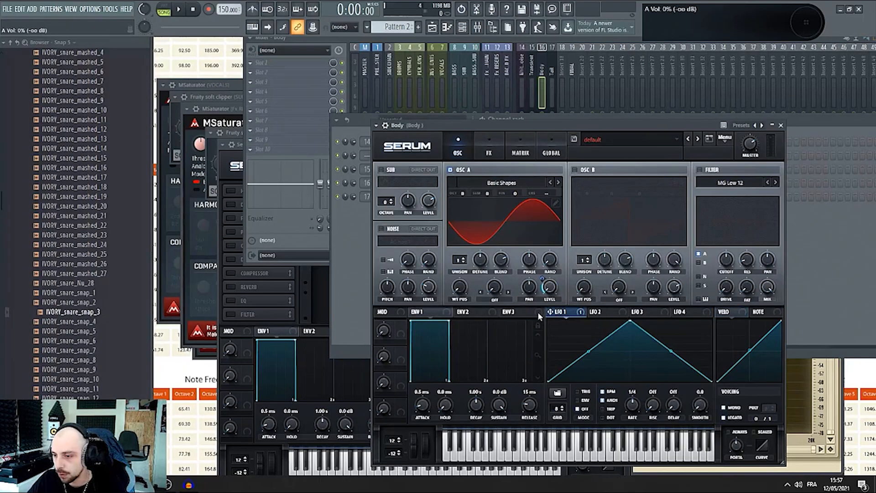
- Set the LFO 1 level modulation to 100 and reshape LFO 1 into a fast rise, short plateau and fall to zero
left_click_drag(570, 331, 561, 301)
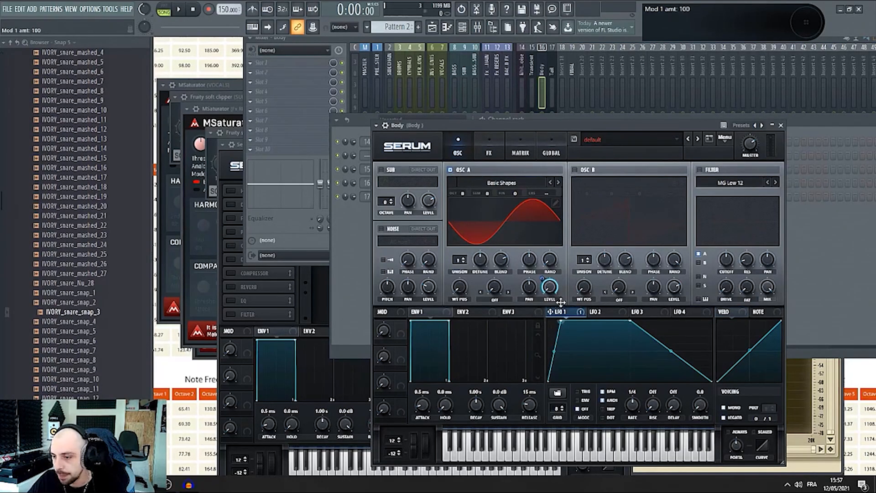
left_click_drag(617, 316, 593, 300)
double_click(636, 380)
left_click_drag(635, 379, 654, 401)
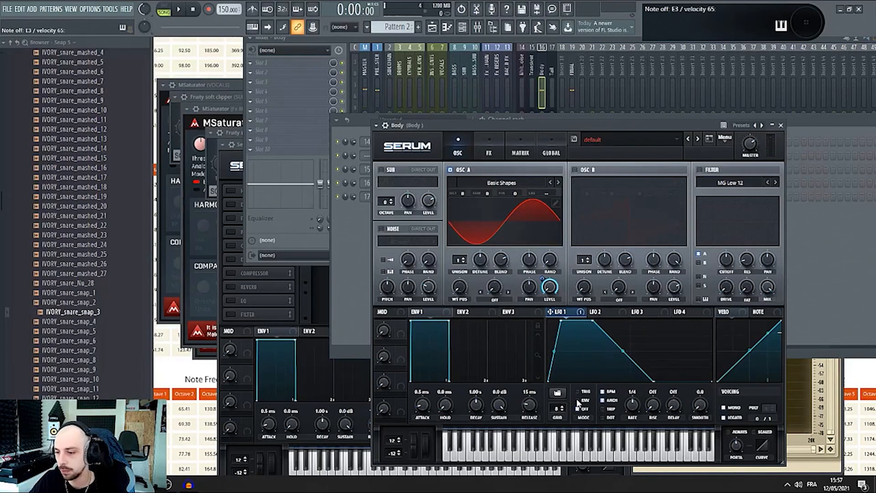
- Raise oscillator A by one octave and tighten LFO 1, in envelope mode, into a brief hold with a short curved decay
mouse_move(458, 196)
left_mouse_down()
mouse_move(469, 171)
mouse_move(469, 183)
left_mouse_up()
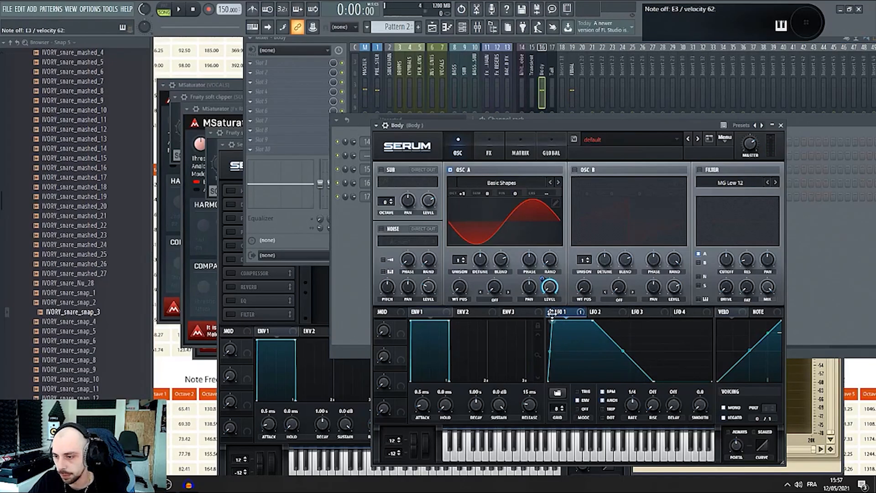
left_click_drag(595, 322, 569, 313)
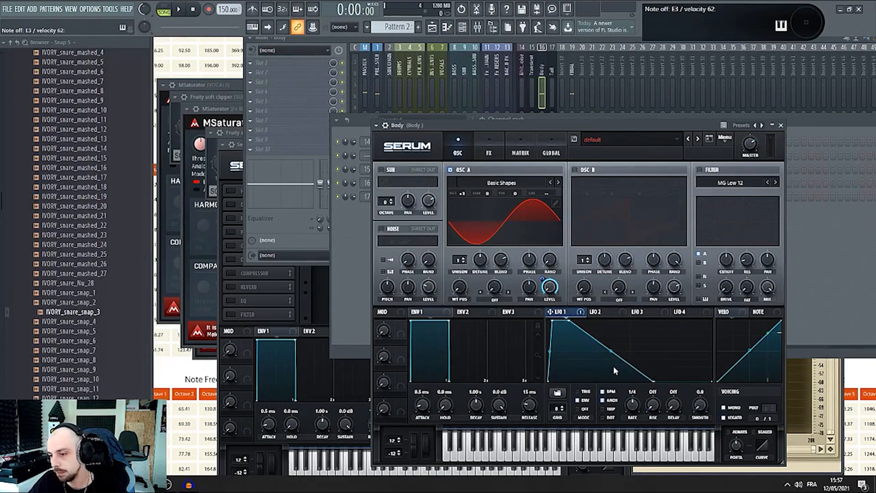
left_click_drag(653, 381, 607, 397)
left_click_drag(591, 355, 591, 361)
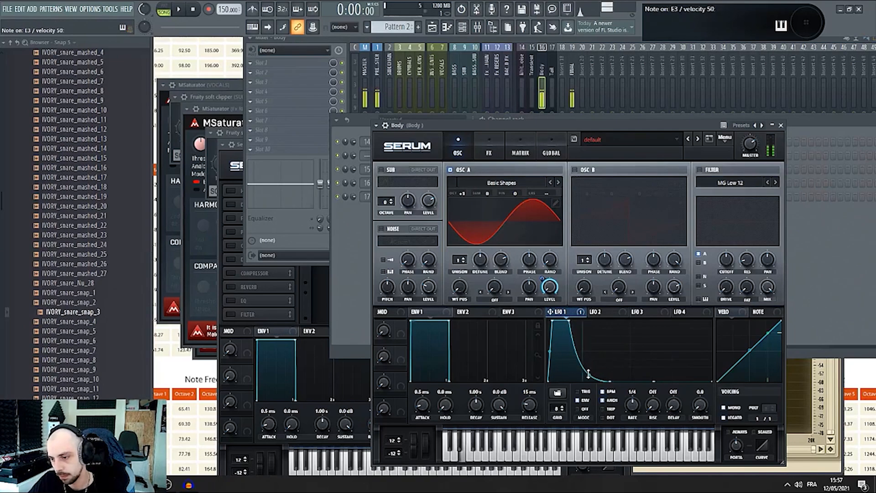
- Add a Layer channel to the channel rack
left_click(849, 260)
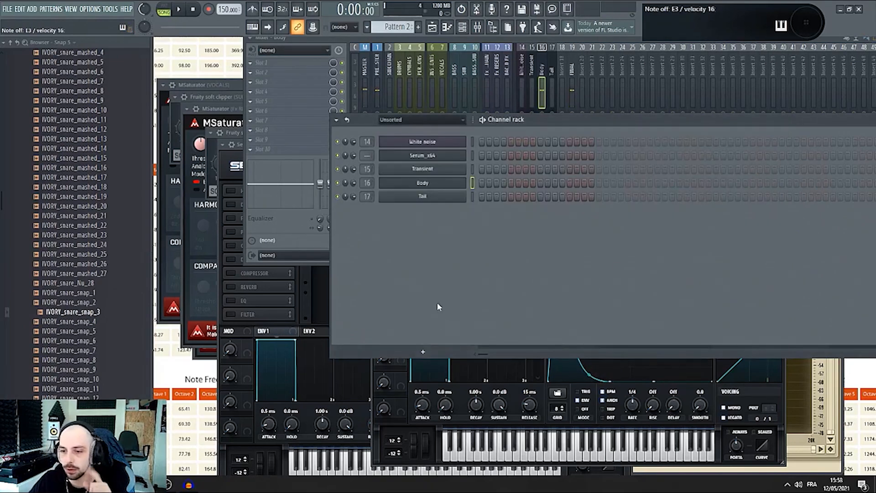
left_click(423, 352)
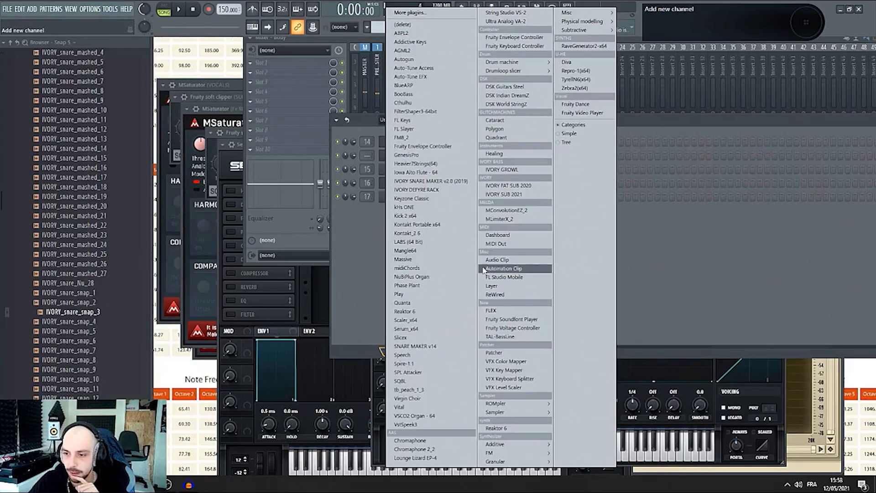
left_click(510, 287)
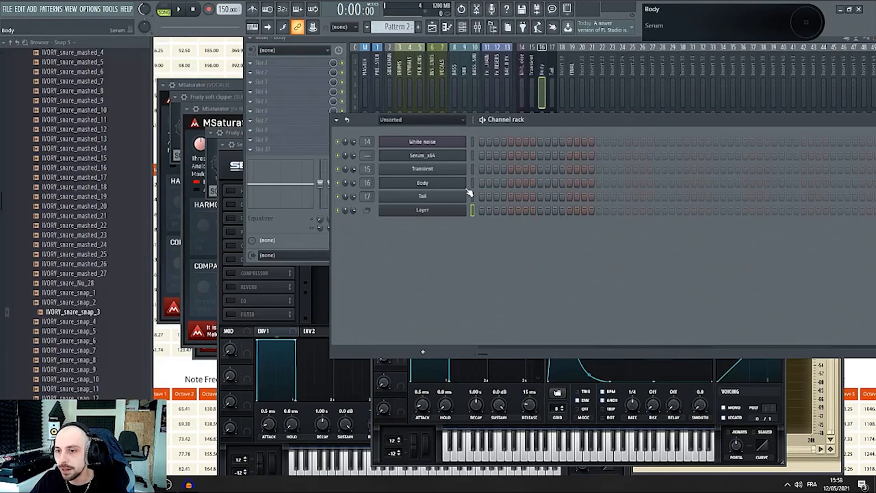
- Set the Transient, Body and Tail channels as children of the Layer channel, and mute Tail
left_click(458, 215)
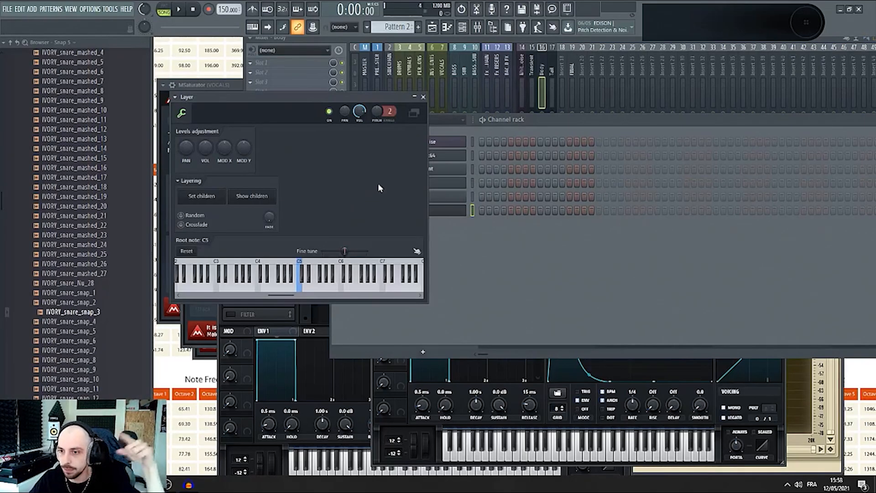
left_click(472, 182)
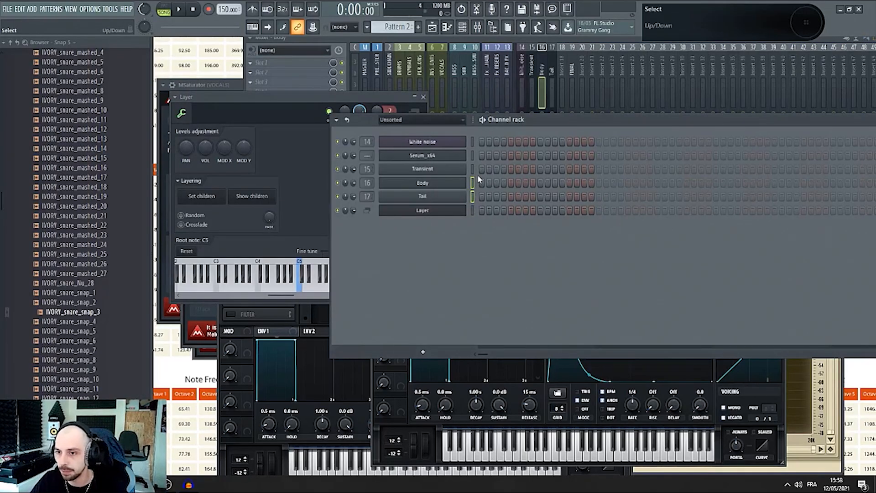
left_click_drag(475, 170, 473, 199)
left_click(459, 211)
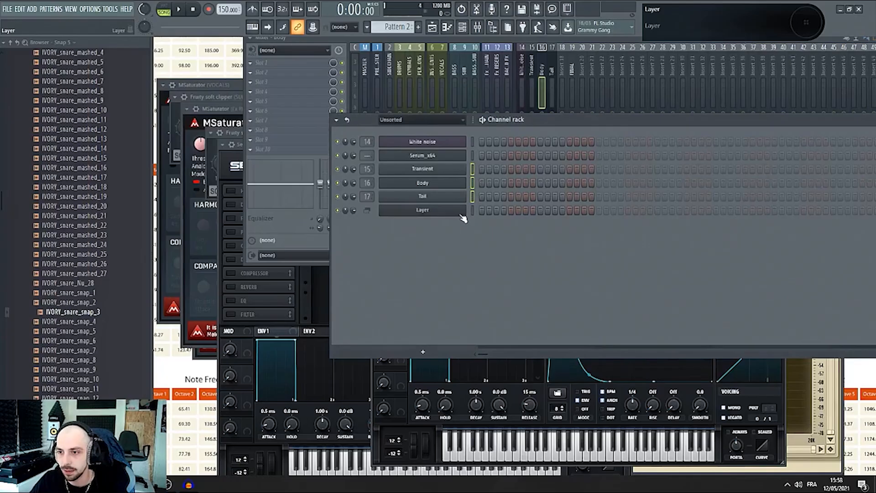
left_click(461, 212)
left_click(474, 167)
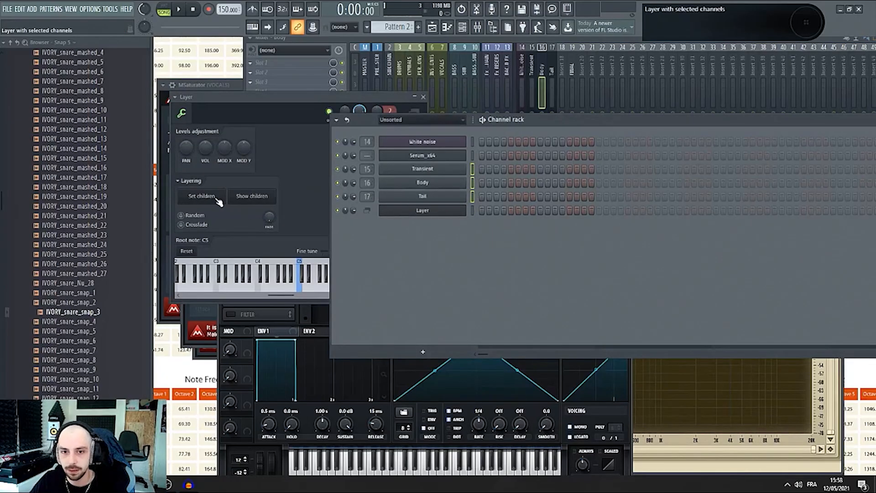
left_click(217, 199)
left_click(407, 249)
left_click(450, 210)
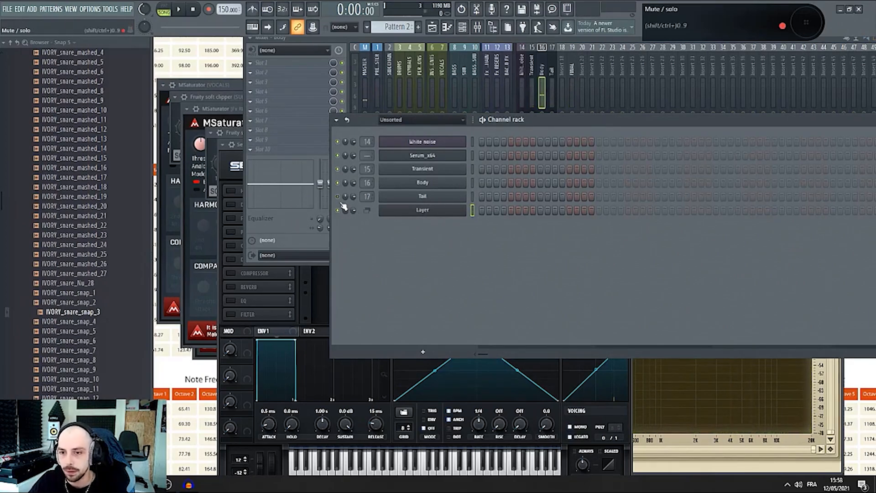
- Refine the curve of the Body's LFO 1 decay and audition Body with Transient through the Layer channel
left_click(449, 185)
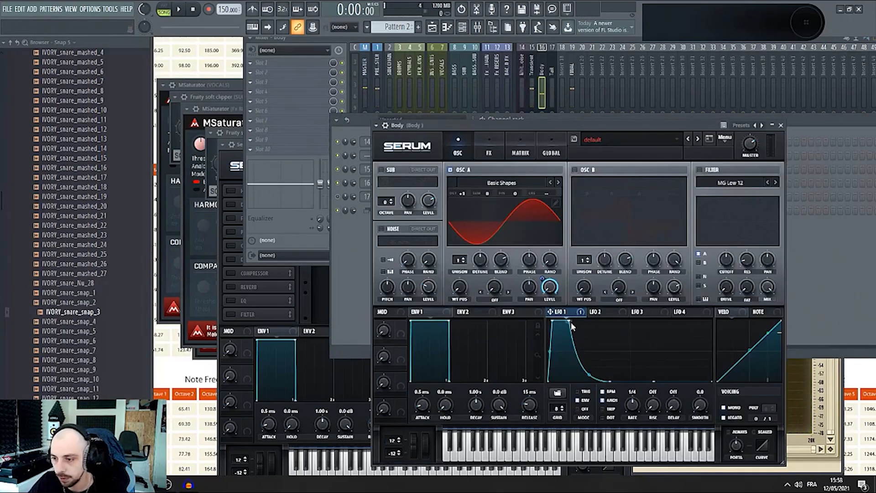
left_click_drag(575, 349, 594, 363)
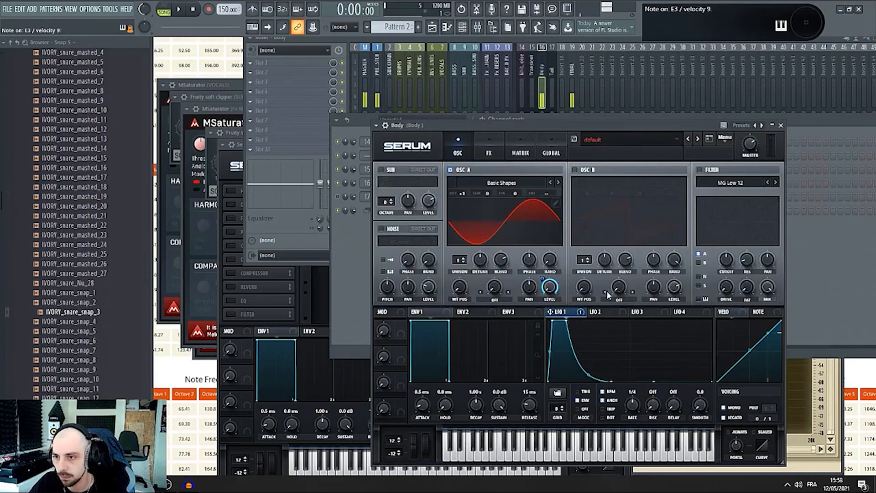
key("F6")
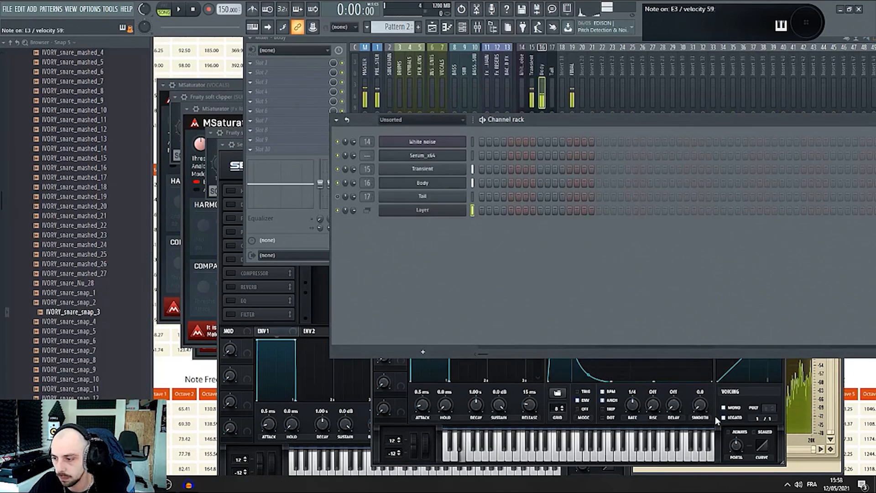
key("F6")
key("F6")
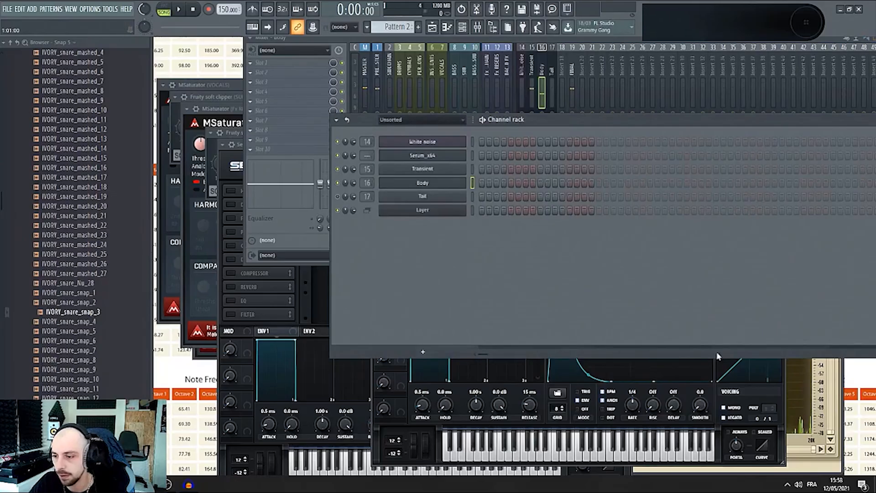
left_click(709, 399)
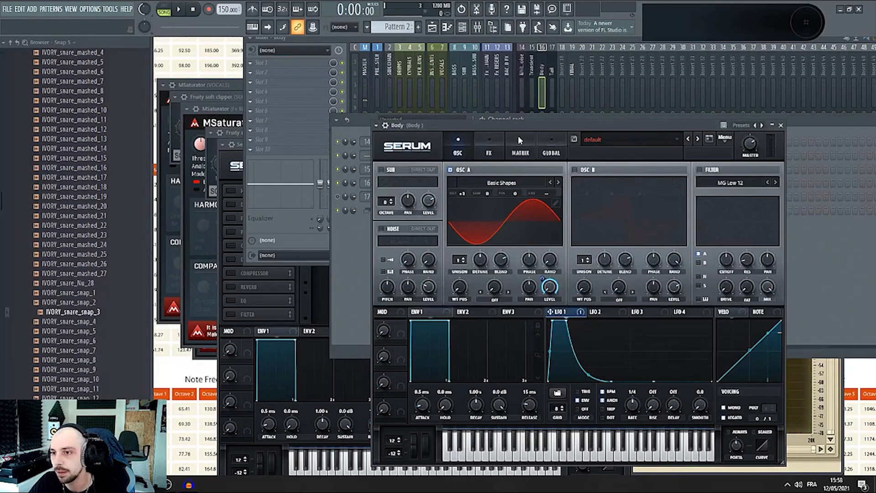
- Enable the Tube distortion effect in the Body's Serum and adjust its drive
left_click_drag(516, 125, 490, 121)
left_click(462, 143)
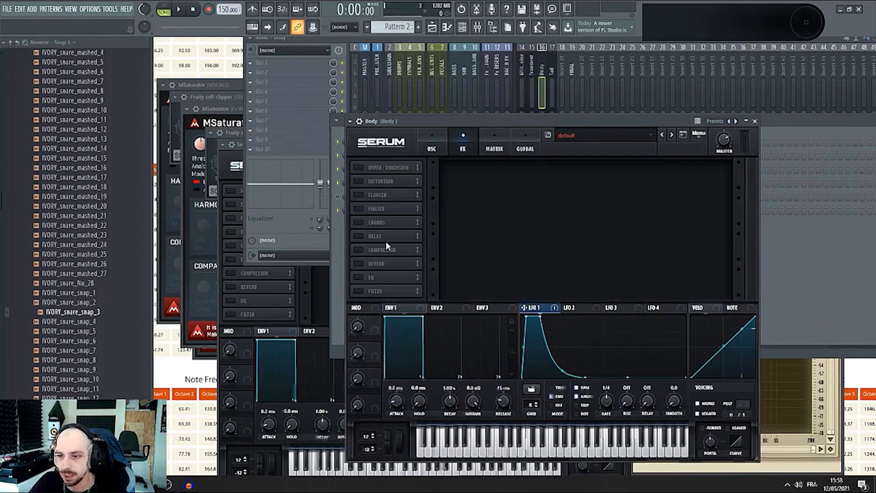
left_click(358, 182)
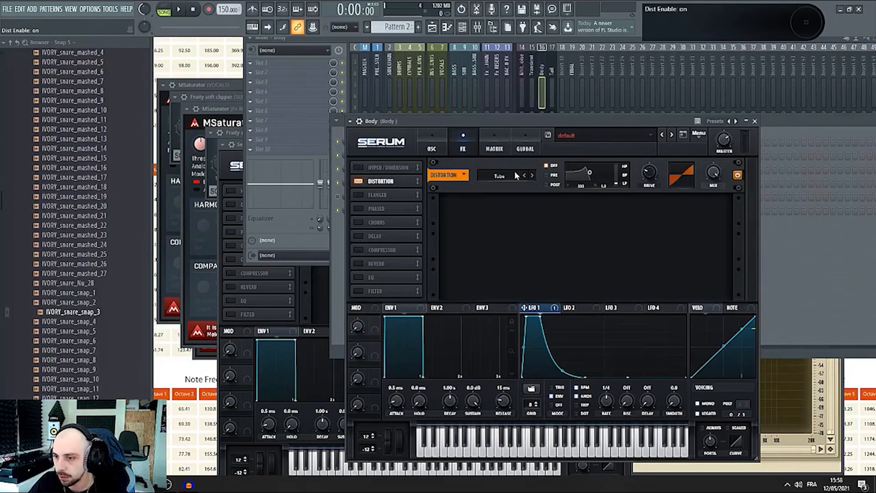
left_click_drag(651, 173, 655, 200)
- Assign LFO 2 to oscillator A's coarse pitch and shape it as a short falling ramp in envelope mode
left_click(431, 145)
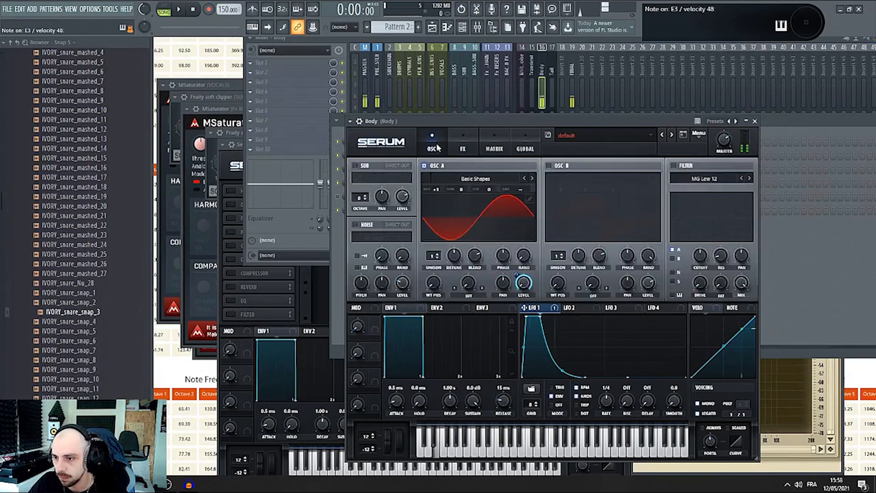
left_click(576, 308)
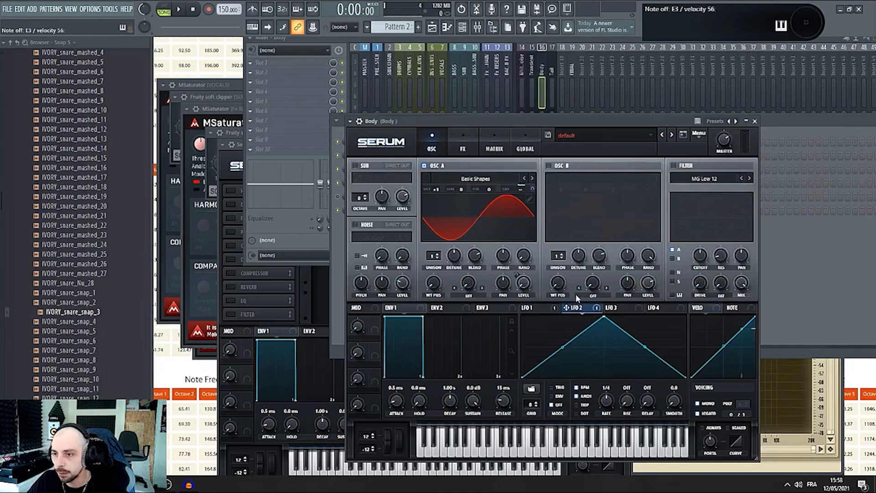
left_click_drag(602, 317, 522, 316)
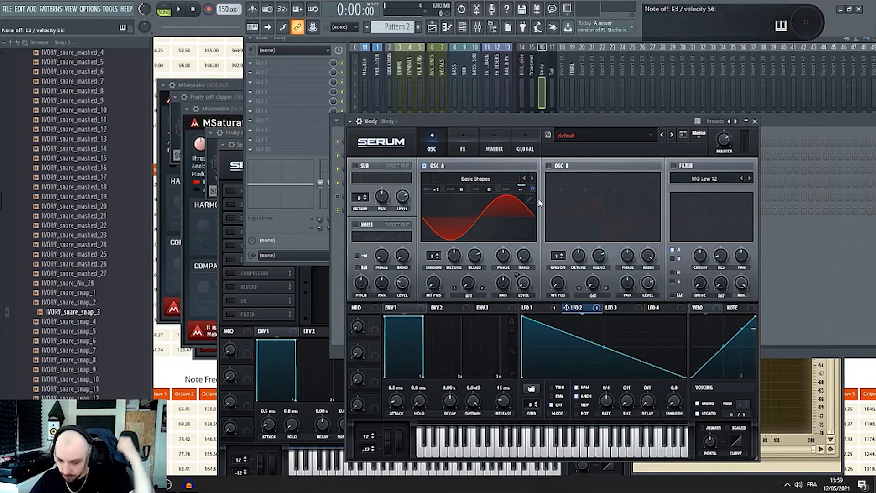
left_click_drag(603, 347, 536, 350)
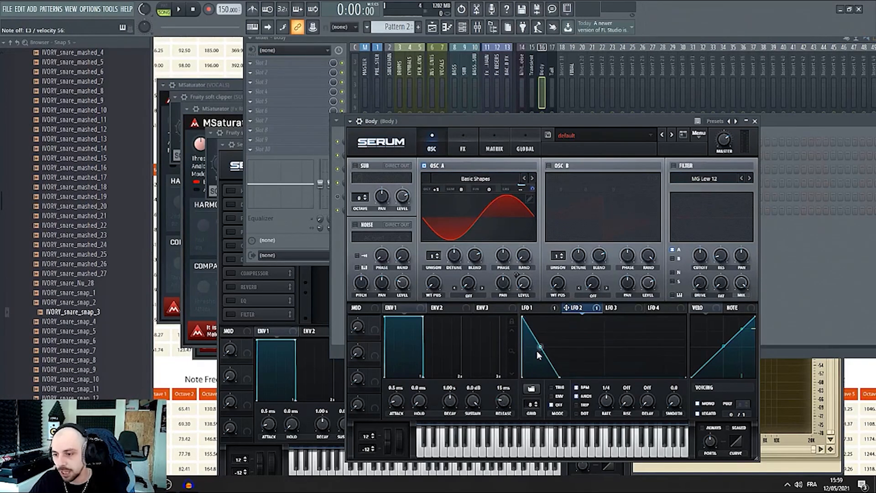
left_click(551, 396)
- Curve the LFO 2 decay and move its end point close to the start for a quick pitch drop
left_click_drag(546, 355, 637, 405)
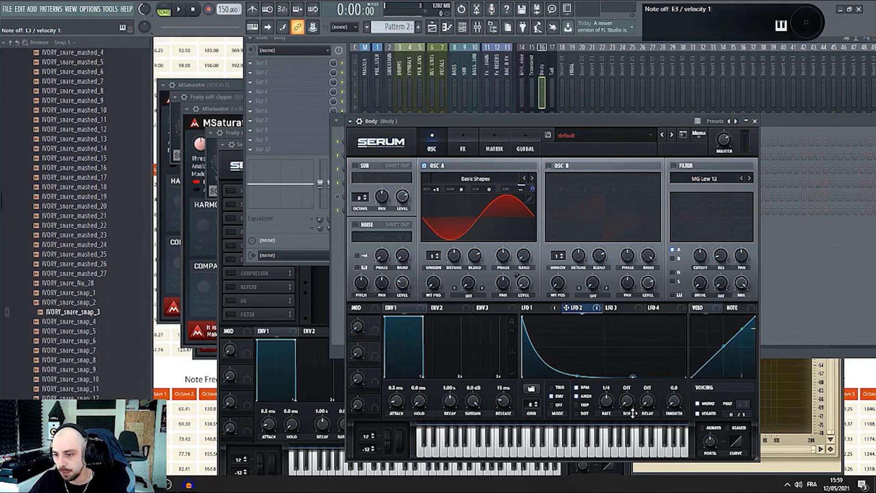
left_click_drag(632, 413, 533, 418)
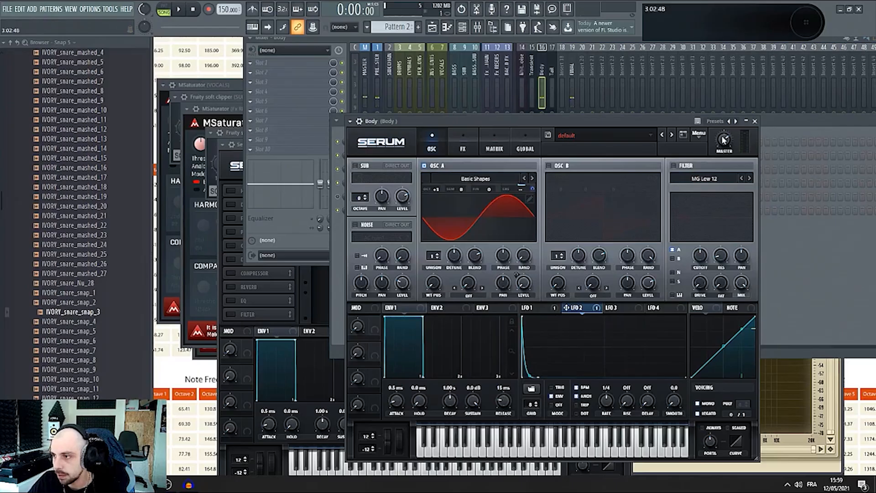
mouse_move(531, 375)
left_mouse_down()
mouse_move(539, 380)
mouse_move(525, 386)
left_mouse_up()
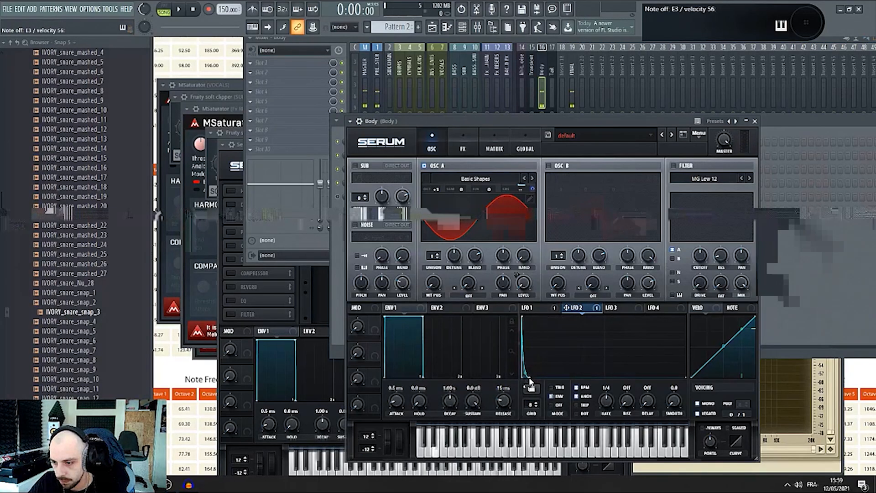
left_click_drag(531, 376, 546, 387)
- Move LFO 1's attack point toward the very start so the Body's level peaks immediately
left_click(530, 308)
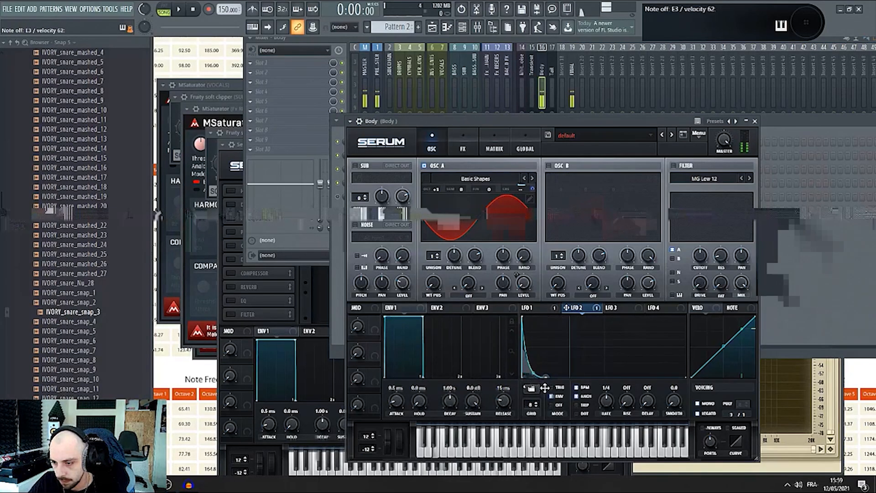
left_click_drag(530, 322, 516, 318)
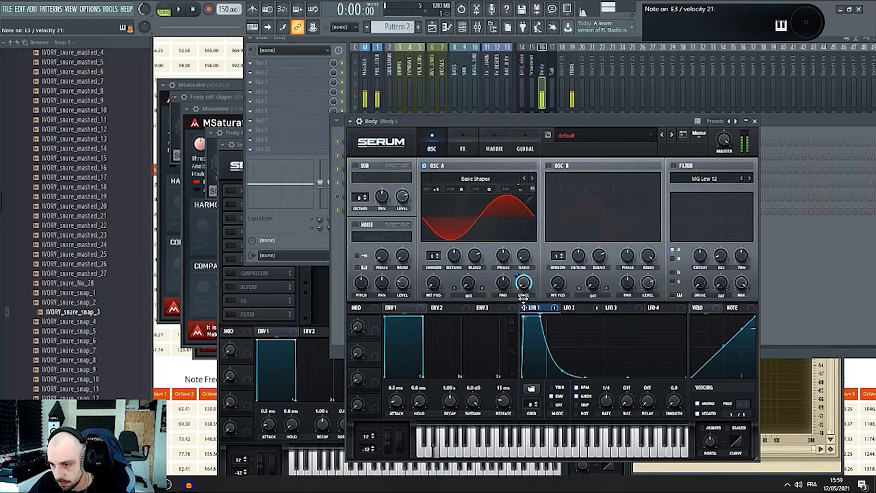
key("F6")
- Audition the Layer channel, check the Transient's Serum settings, and select the Layer channel again
left_click(473, 210)
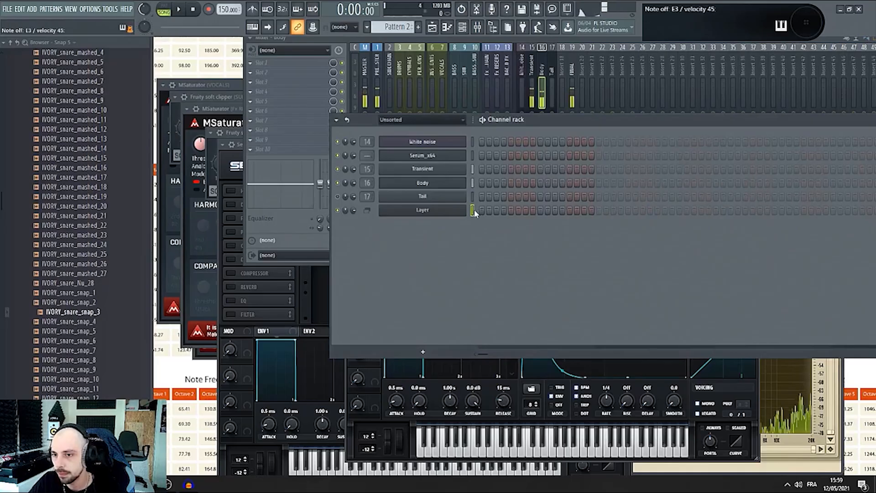
left_click(421, 170)
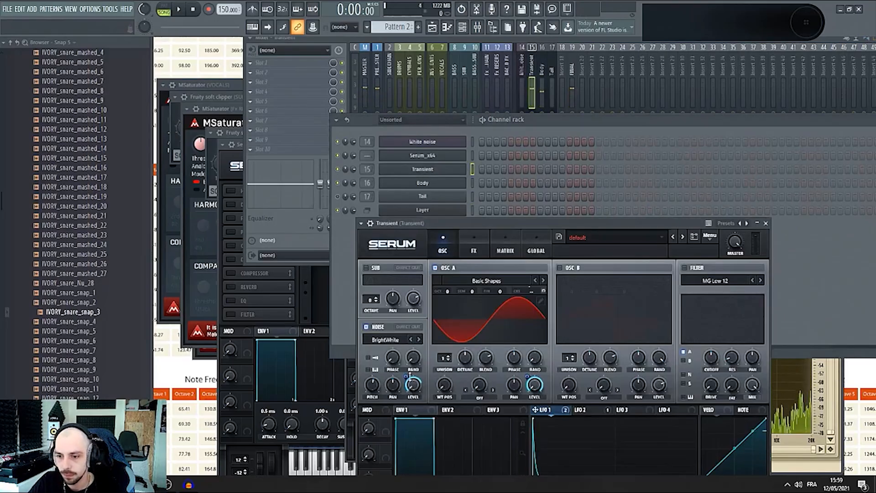
left_click(473, 210)
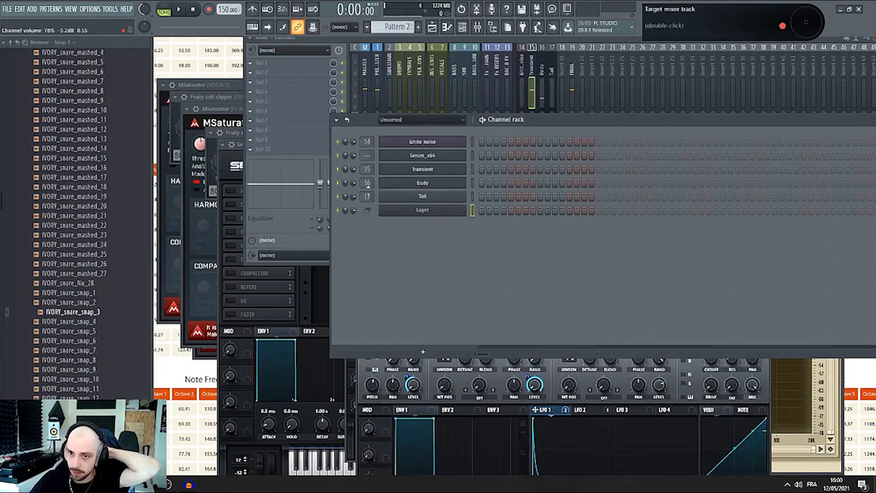
- Open the Tail channel's Serum, turn off oscillator A, and enable the noise oscillator with the BrightWhite noise
left_click(424, 196)
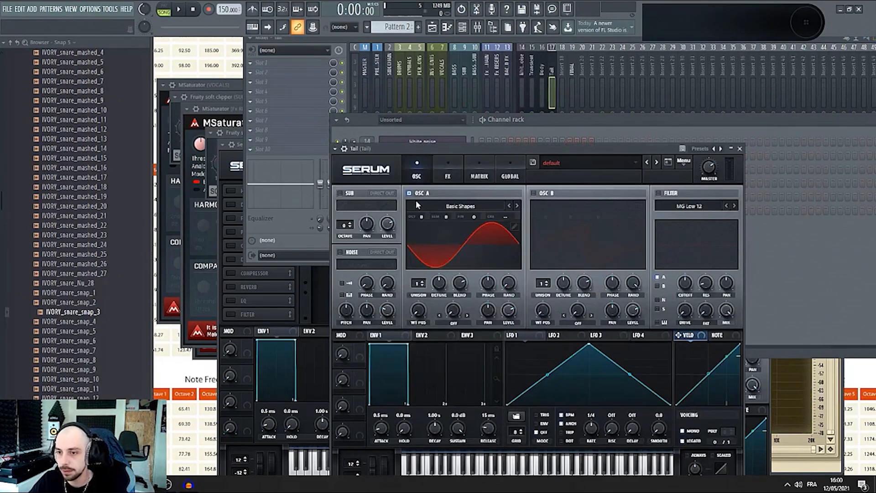
left_click(409, 193)
left_click(340, 251)
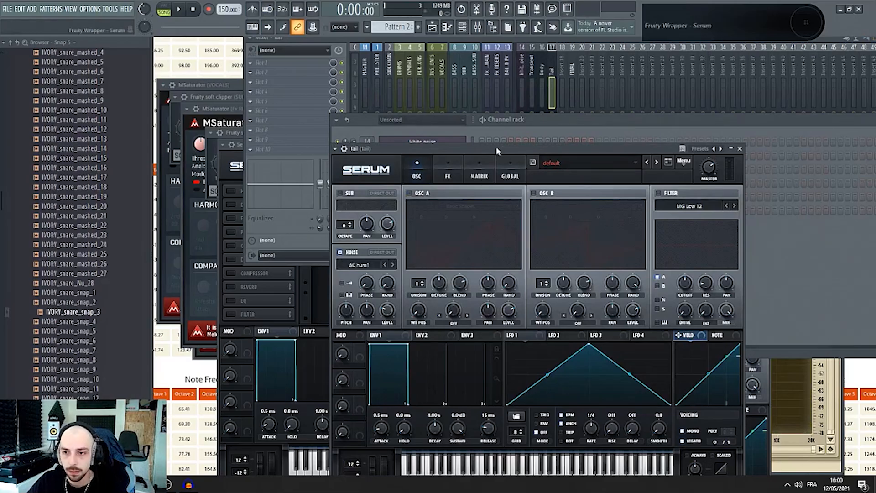
left_click_drag(498, 151, 577, 131)
left_click(437, 245)
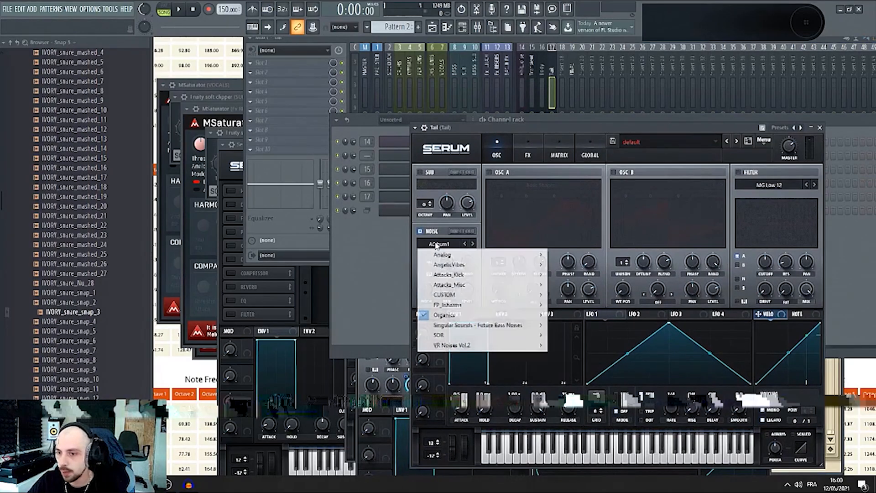
mouse_move(495, 256)
left_click(575, 294)
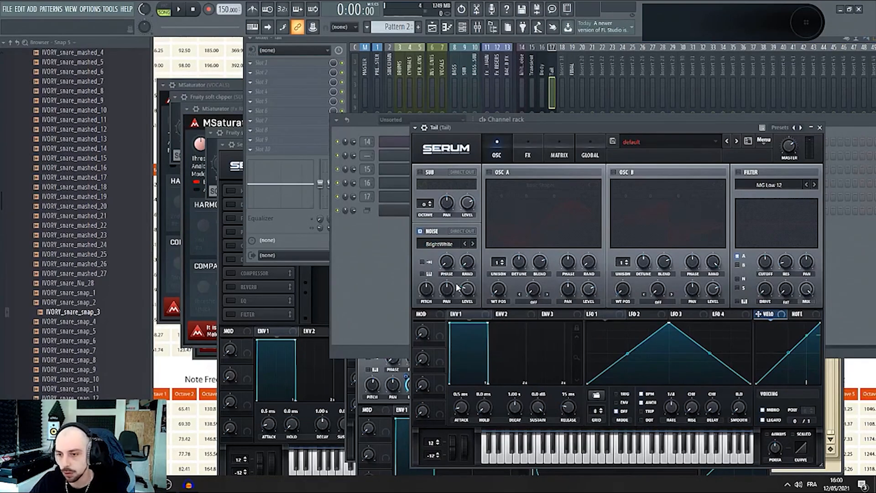
left_click_drag(525, 128, 482, 135)
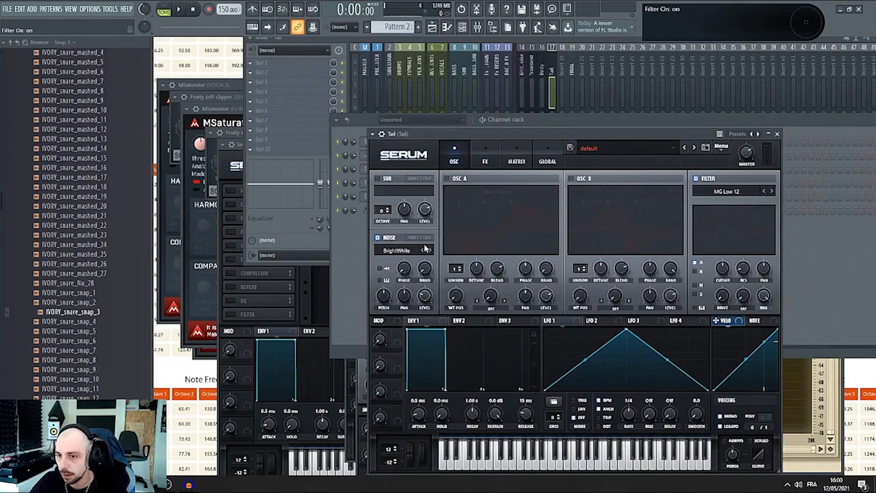
left_click(695, 179)
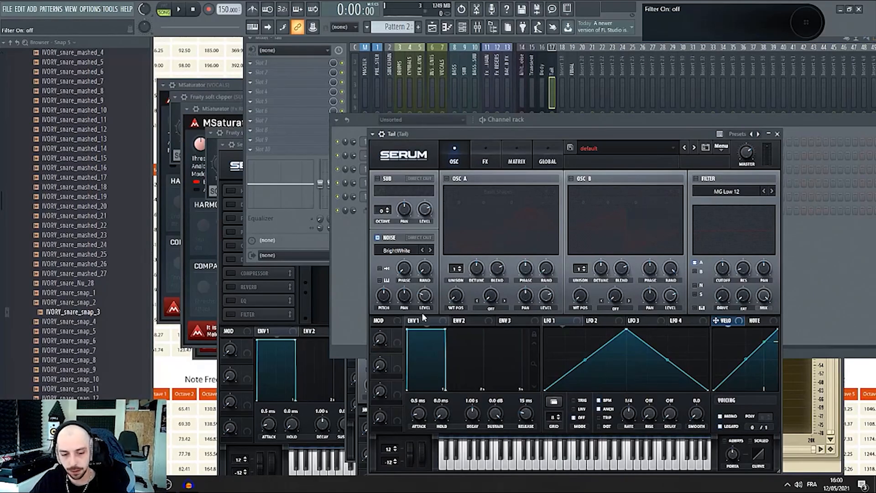
left_click(705, 189)
mouse_move(720, 201)
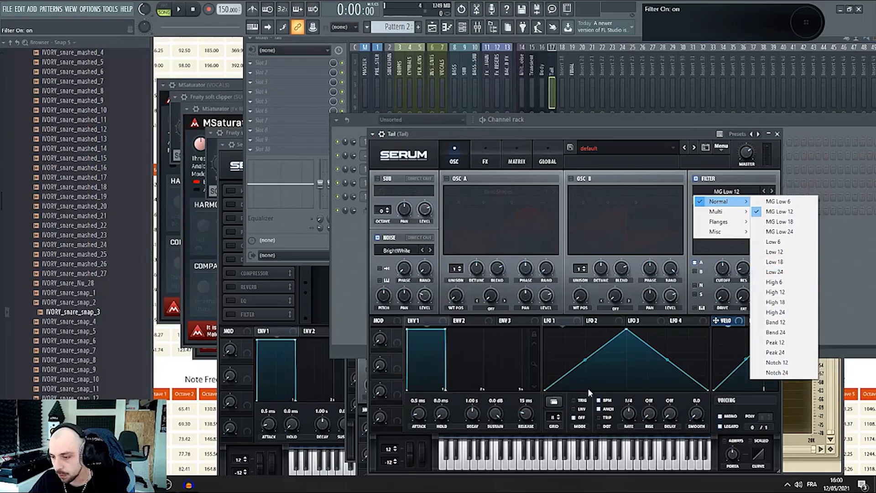
- Assign LFO 1 to the noise level, set at 0%, and shape it as a falling ramp in envelope mode
left_click(560, 322)
left_click(422, 296)
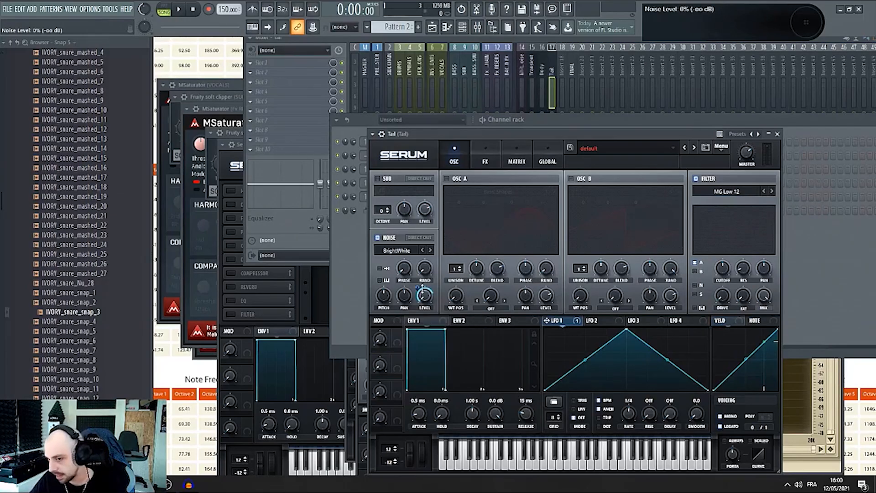
left_click_drag(625, 330, 545, 330)
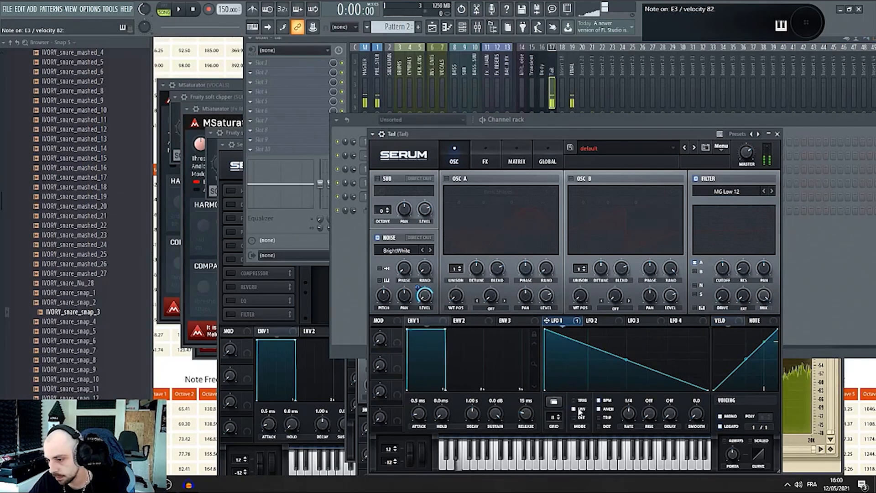
double_click(681, 379)
left_click_drag(681, 379, 664, 417)
- Route the noise oscillator through the filter, choose the High 24 type and set the cutoff to about 506 Hz
left_click(703, 179)
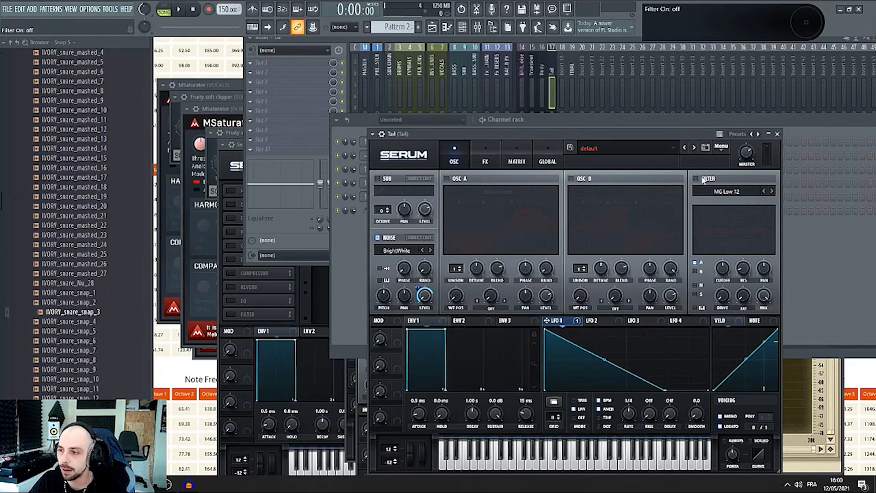
left_click(699, 287)
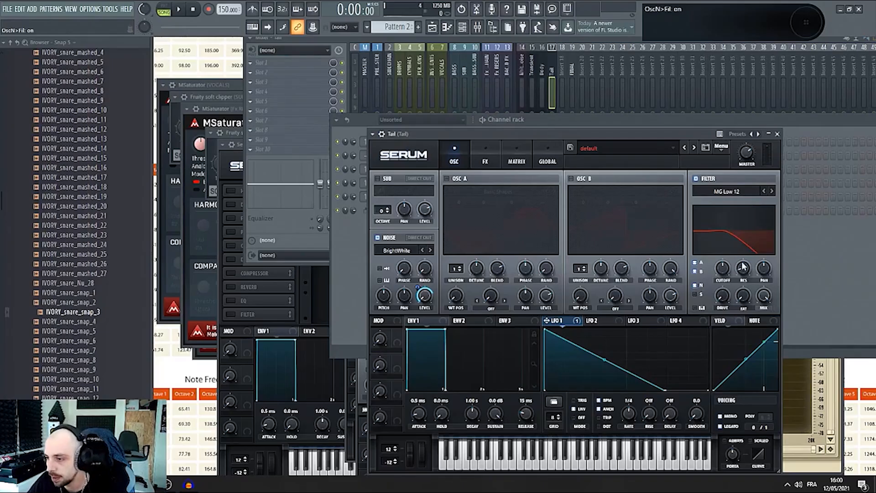
left_click(726, 192)
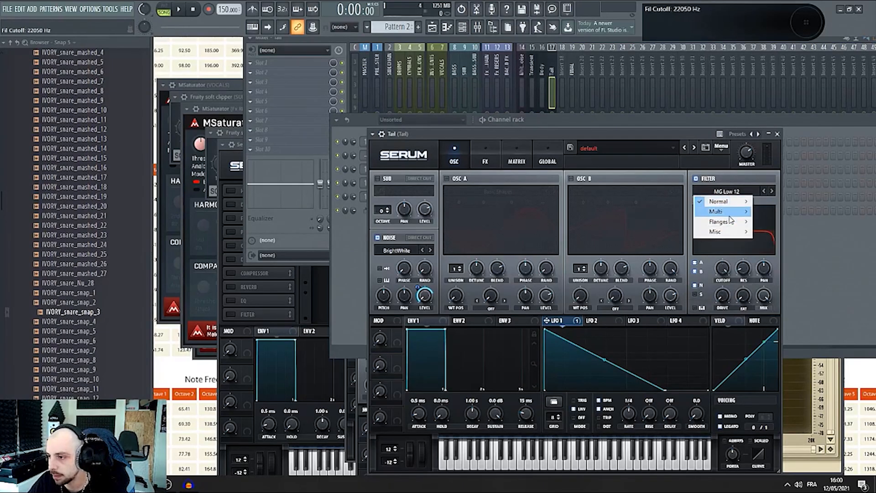
mouse_move(730, 201)
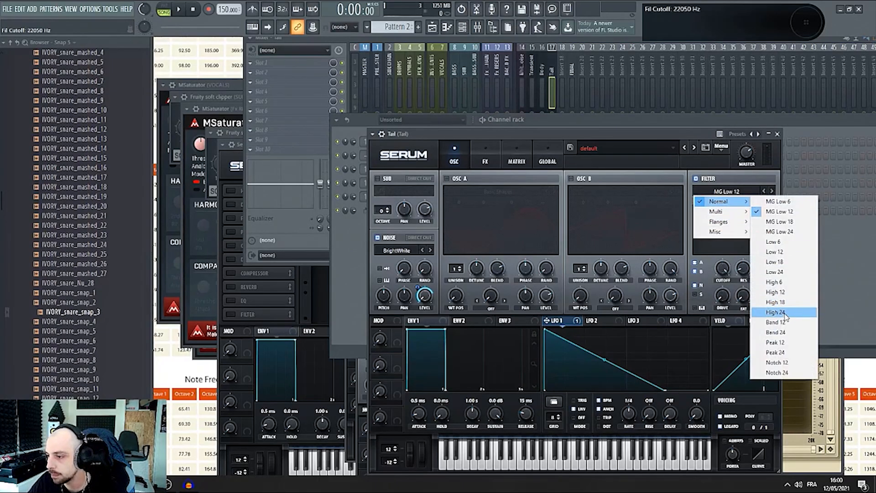
left_click(784, 314)
left_click_drag(722, 269, 718, 299)
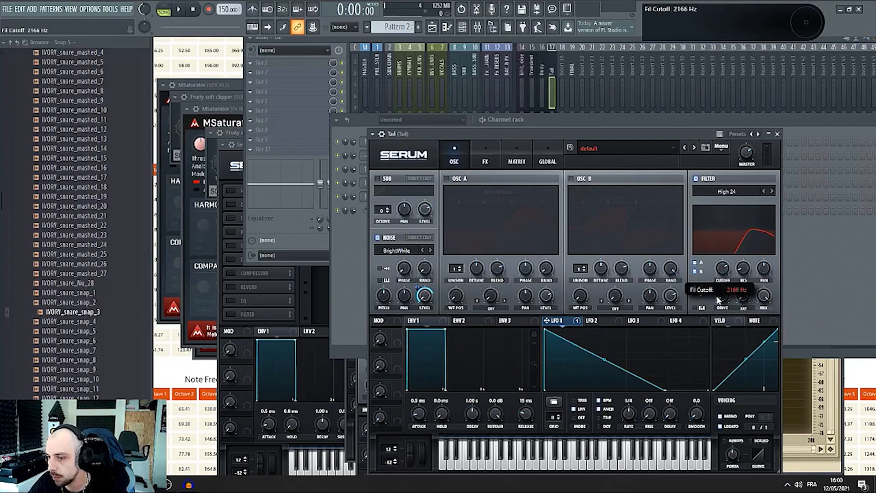
left_click_drag(742, 269, 728, 297)
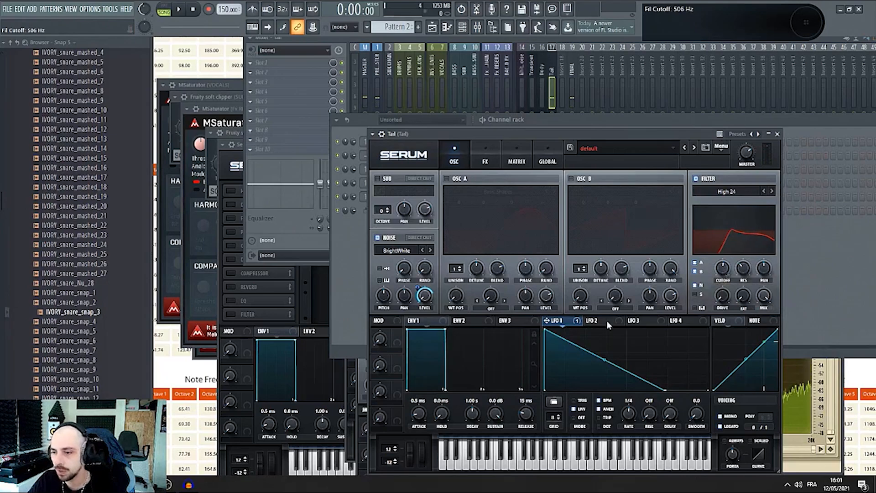
- Reshape LFO 1 into a faster initial drop at about a third of its length, followed by a low curved tail
left_click_drag(665, 390, 637, 410)
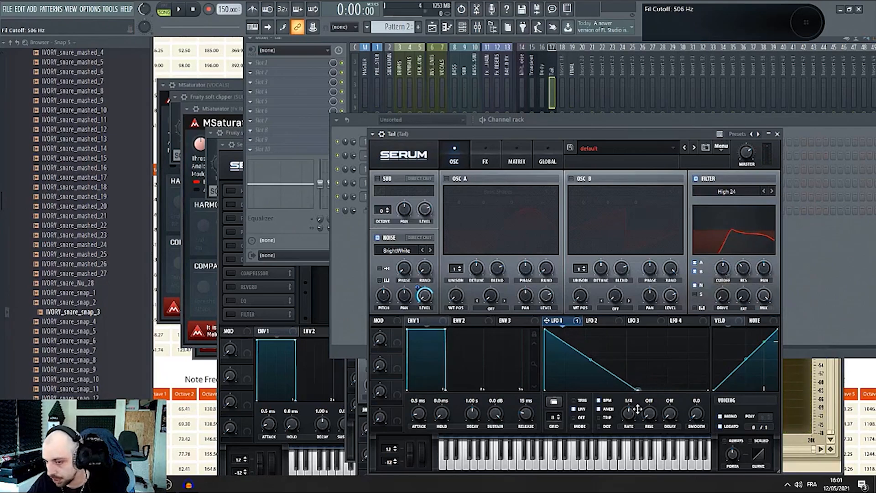
key("space")
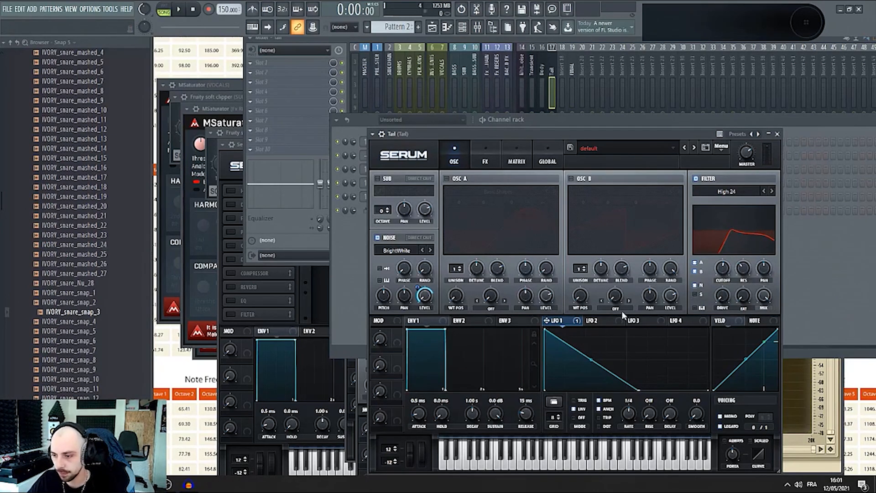
left_click_drag(639, 389, 595, 373)
left_click_drag(654, 383, 657, 391)
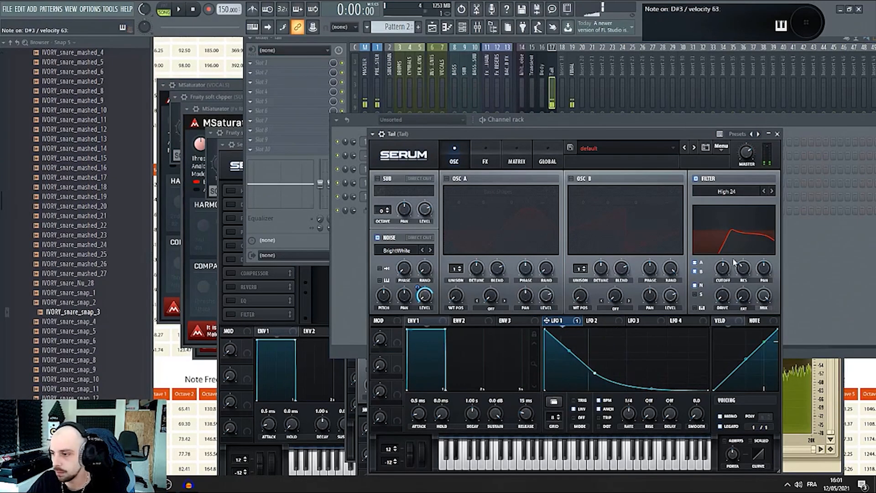
- Assign LFO 2 to the filter cutoff and move its peak earlier and lower
left_click(615, 321)
left_click_drag(615, 321, 723, 269)
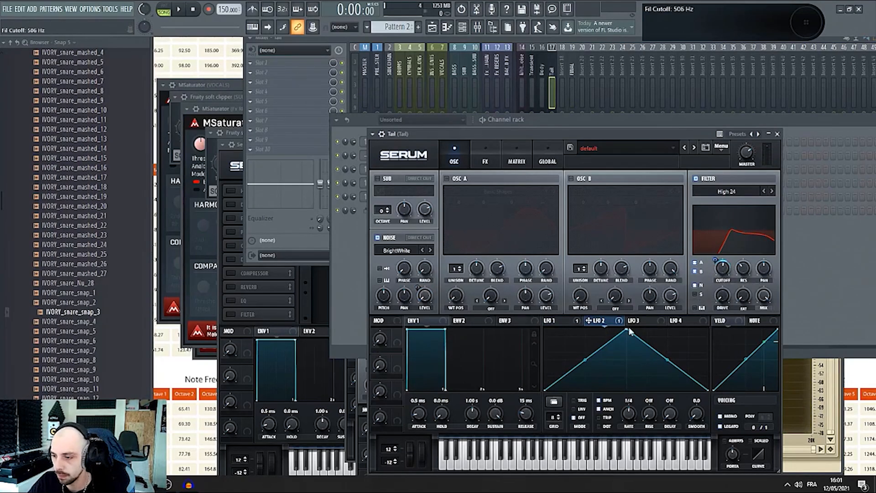
left_click_drag(627, 329, 580, 355)
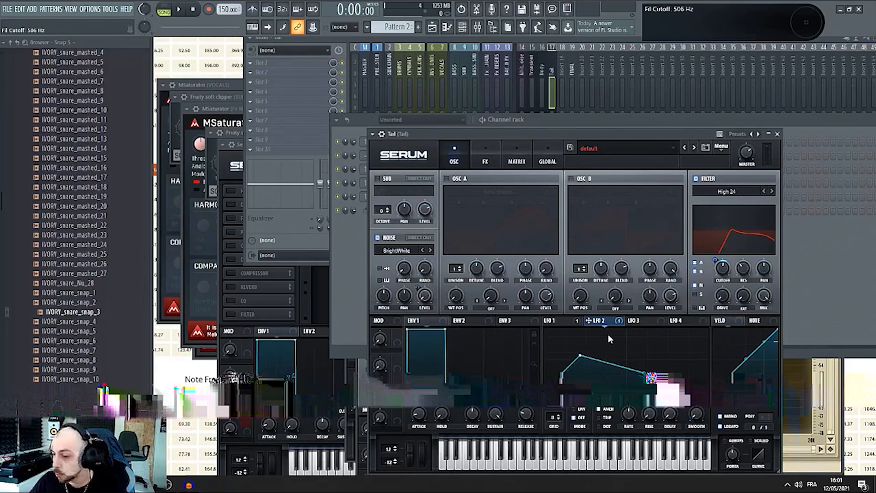
- Set LFO 2 to trigger mode and fine-tune the modulated filter cutoff while auditioning the Tail
left_click_drag(722, 271, 721, 266)
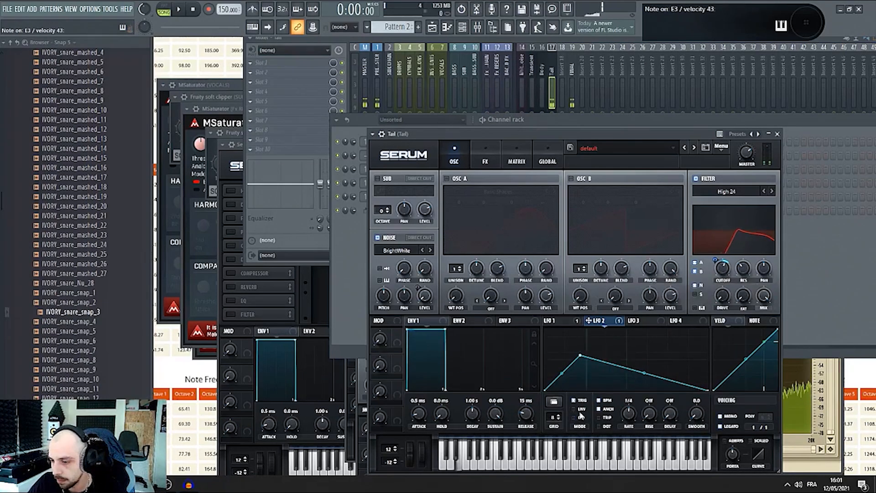
left_click_drag(738, 280, 750, 270)
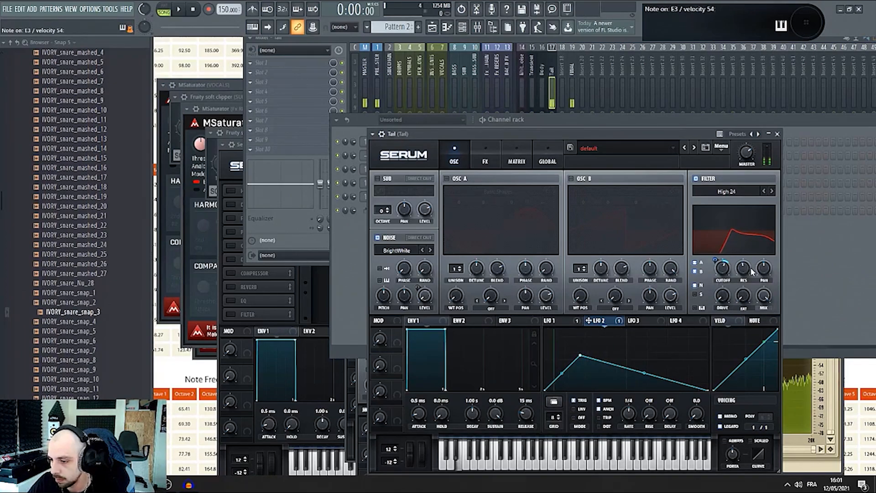
left_click(724, 269)
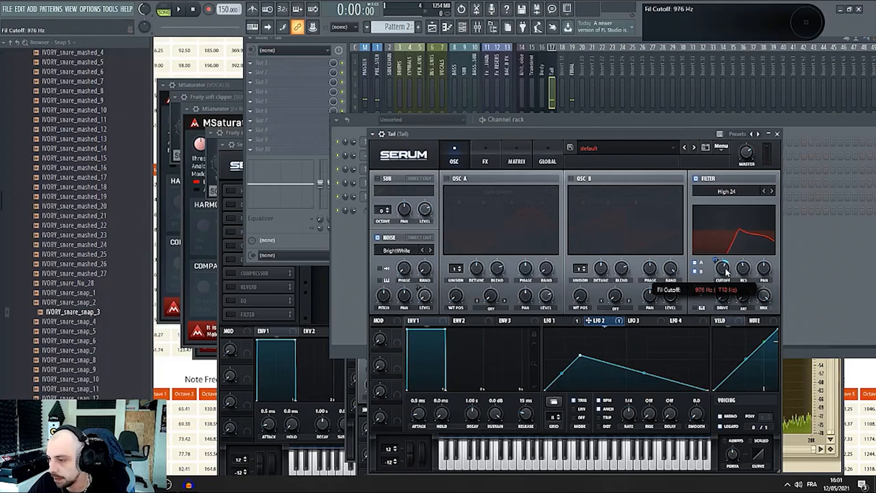
left_click_drag(724, 267, 729, 275)
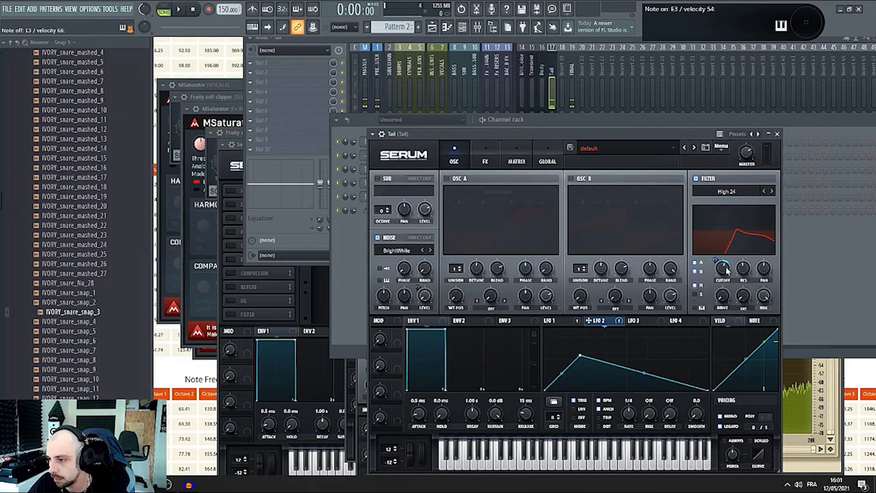
- Add Serum's EQ effect and make its low band a peak with Q at 46% and frequency at about 1229 Hz
left_click(486, 161)
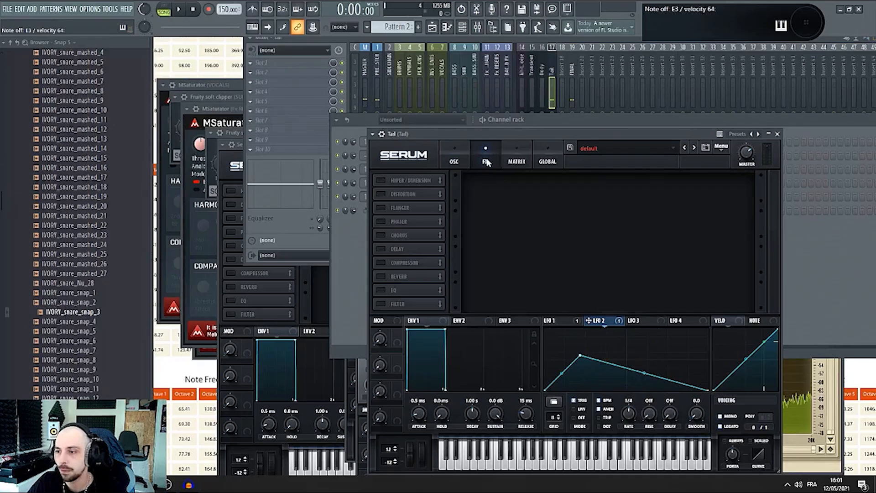
left_click(381, 290)
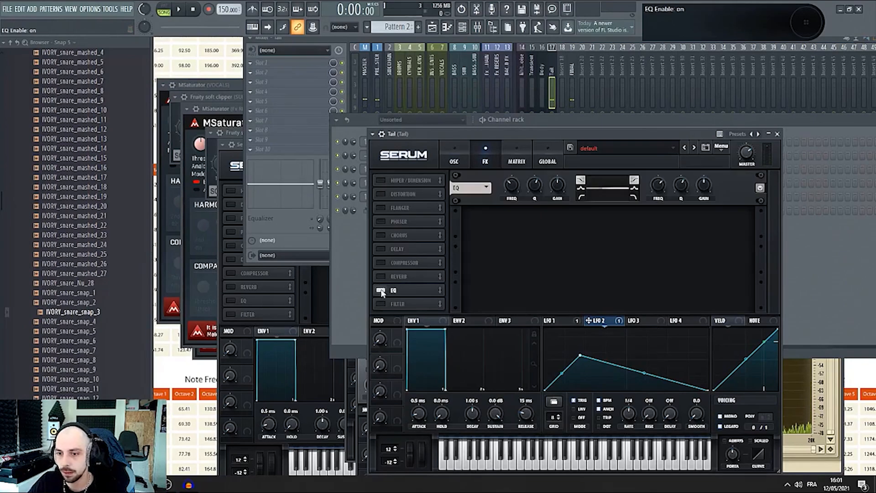
left_click(581, 188)
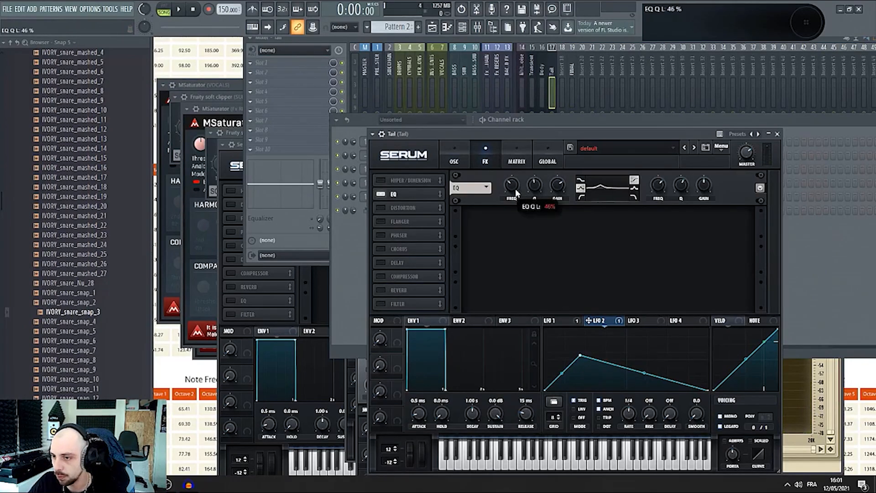
left_click_drag(515, 190, 516, 164)
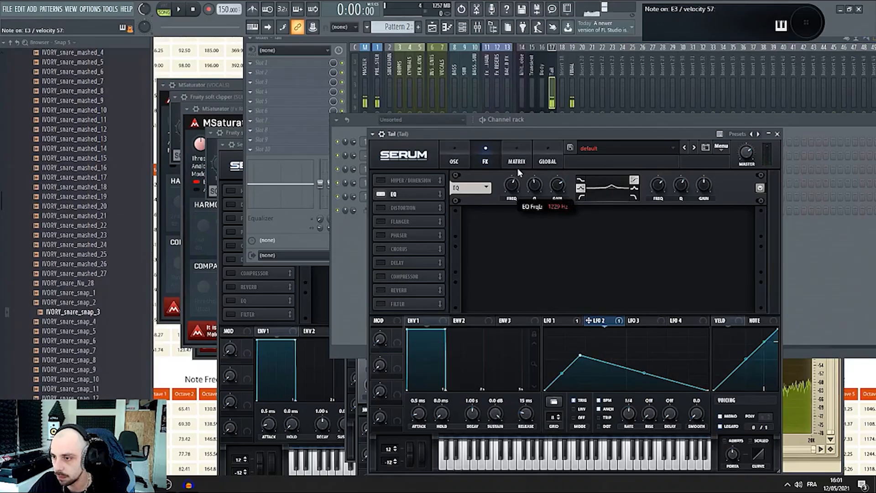
- Modulate both EQ band frequencies with LFO 2, with the high band as a peak near 4.5 kHz, and the low-band gain with LFO 1
left_click_drag(590, 320, 511, 189)
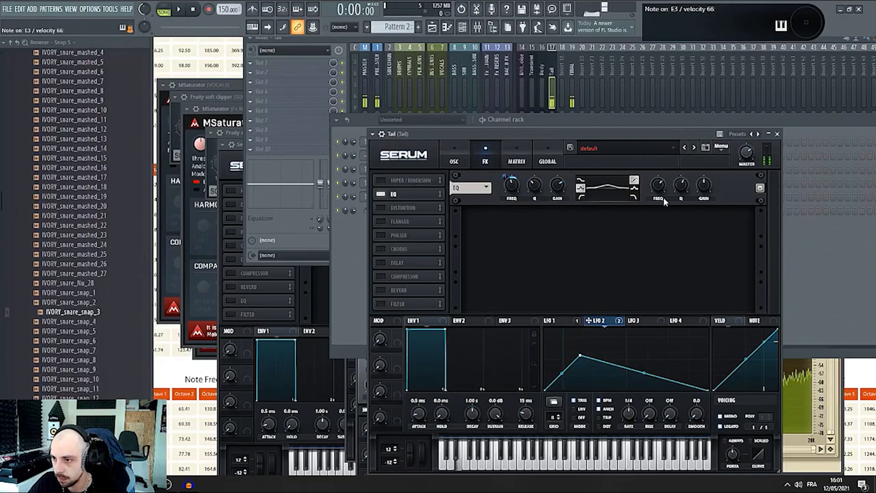
left_click(634, 187)
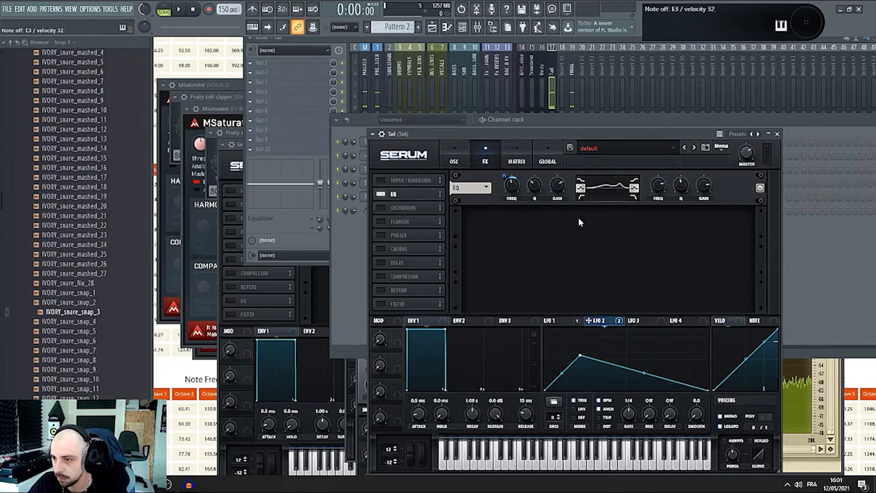
left_click_drag(593, 323, 658, 192)
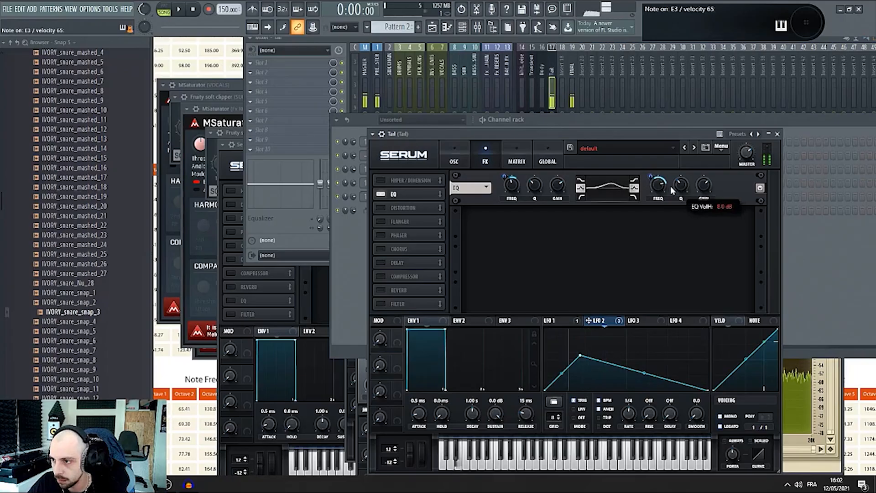
left_click_drag(660, 184, 657, 195)
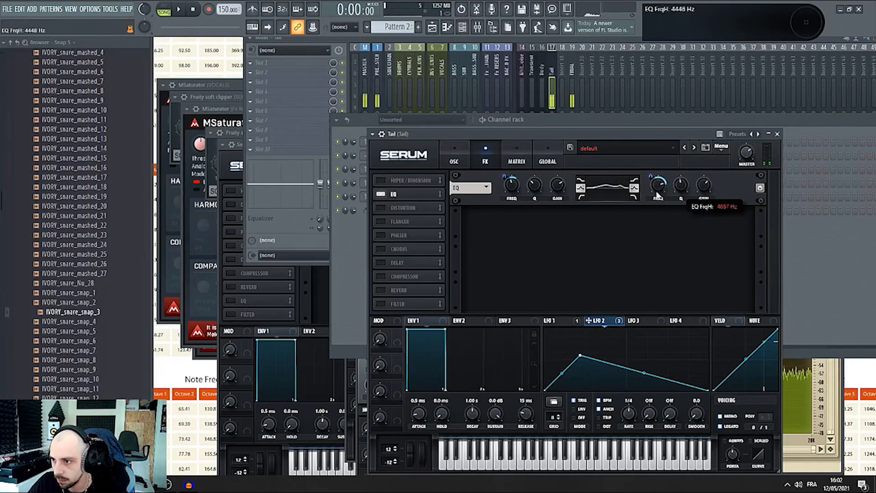
left_click(586, 321)
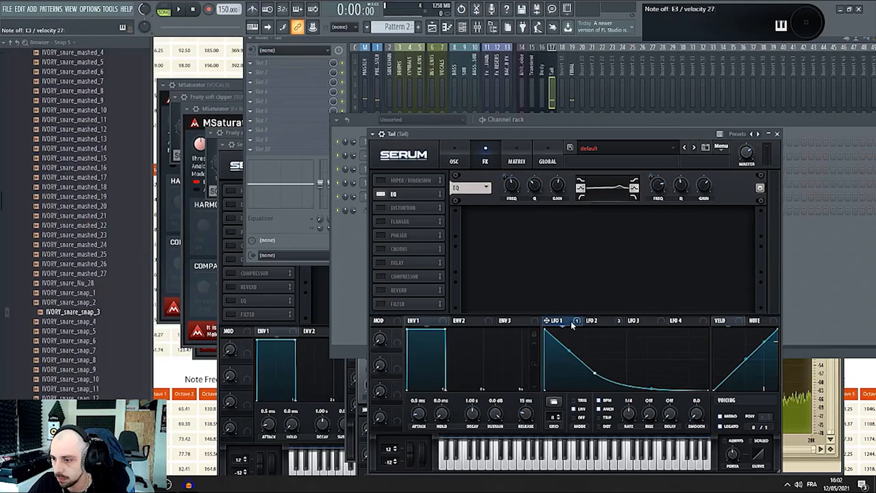
left_click_drag(571, 323, 561, 194)
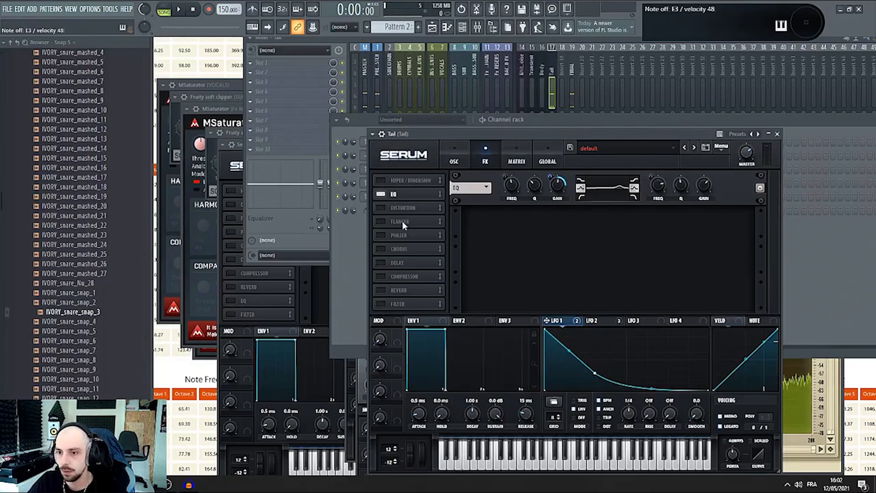
- Enable the Hyper/Dimension effect on the Tail and move it to the end of the effects chain
left_click(379, 180)
left_click_drag(402, 180, 401, 303)
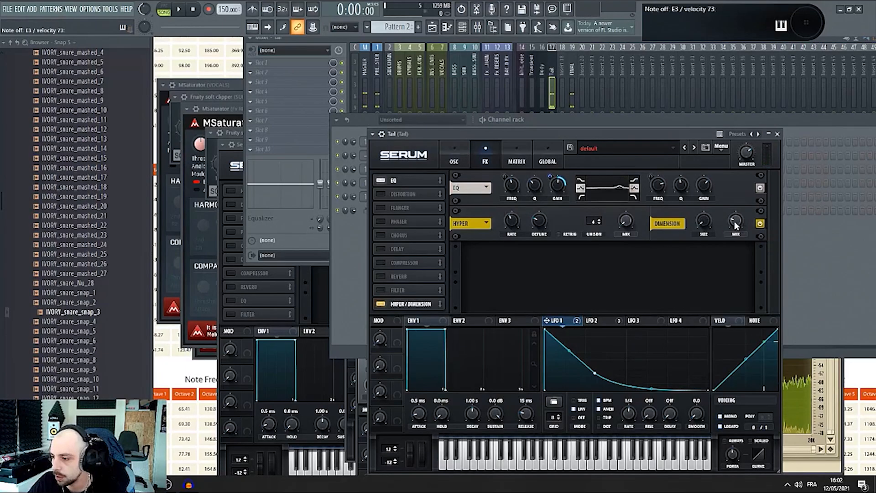
left_click(620, 104)
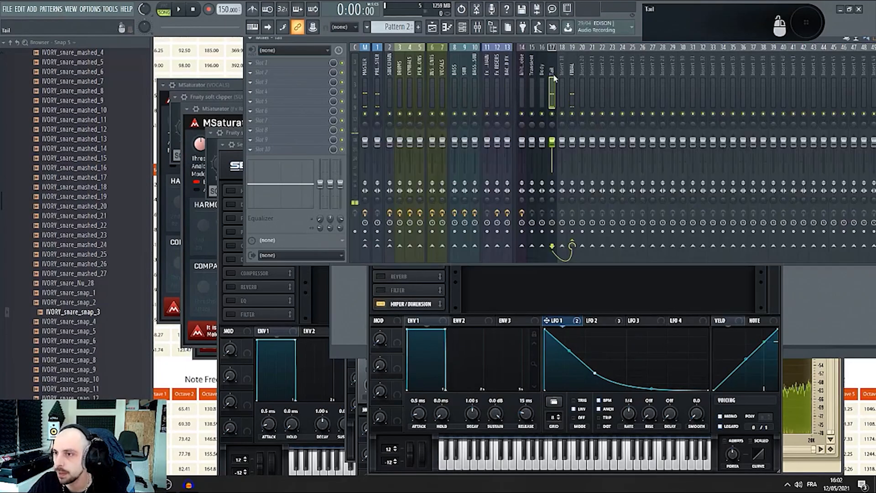
- Draw a single E3 note at the start of the Layer channel's piano roll in Pattern 2
left_click(848, 329)
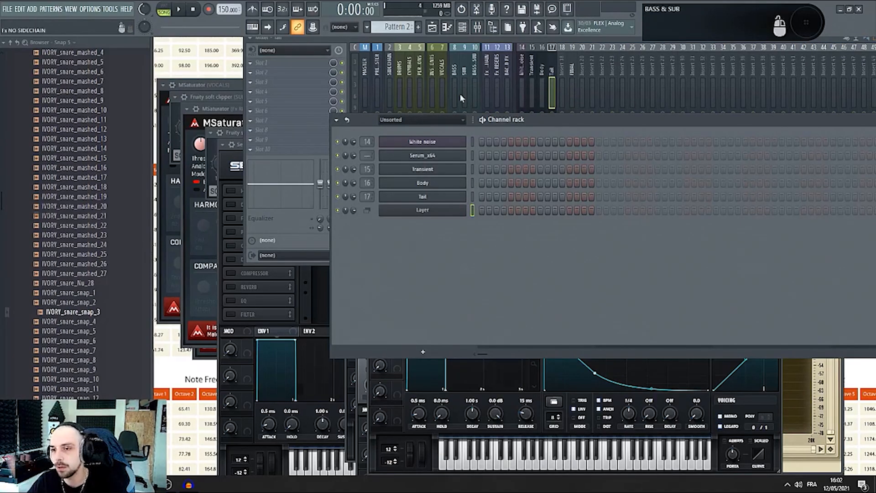
right_click(464, 210)
key("F7")
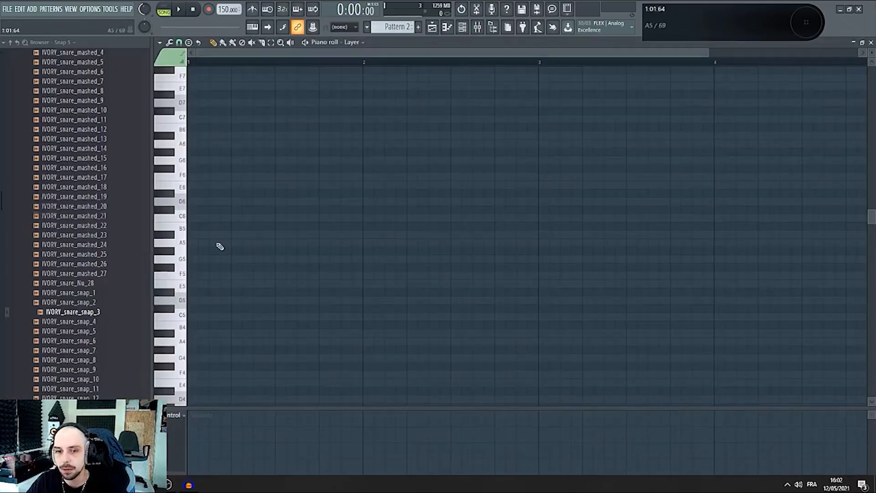
left_click(197, 297)
left_click_drag(191, 298, 318, 354)
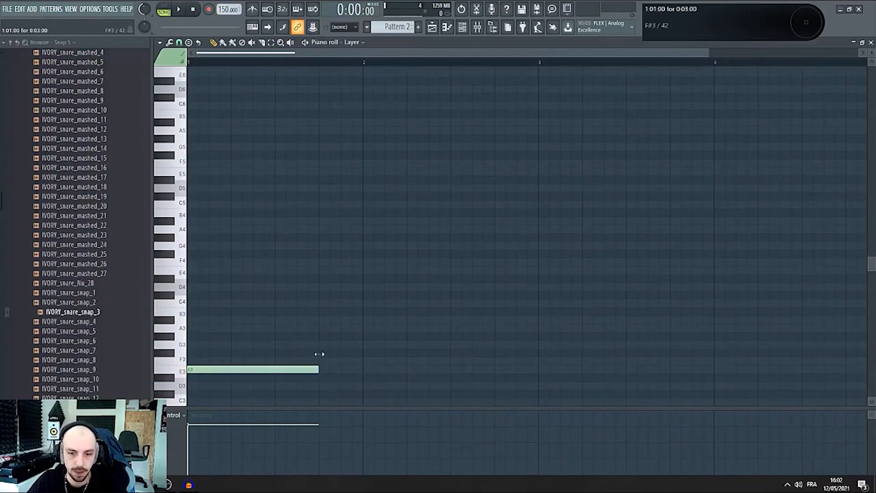
- Place a Pattern 2 clip at the start of playlist Track 2
left_click(434, 27)
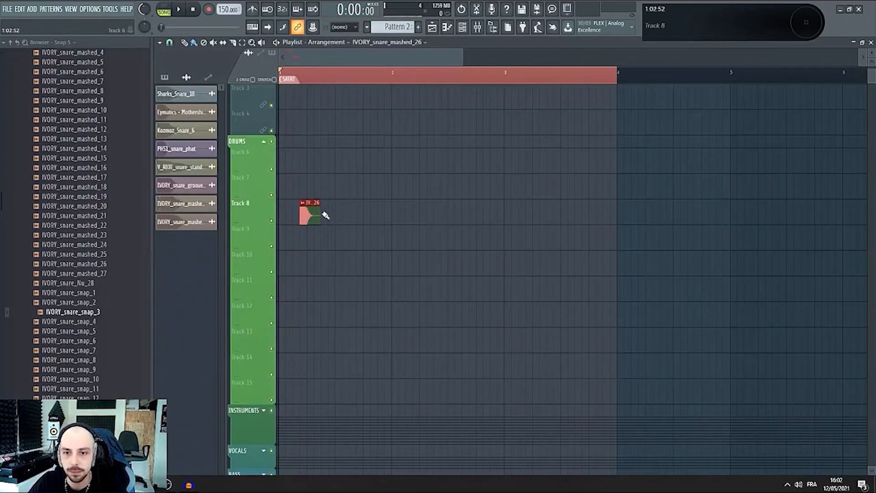
scroll(386, 28, "up", 1)
scroll(297, 188, "up", 5)
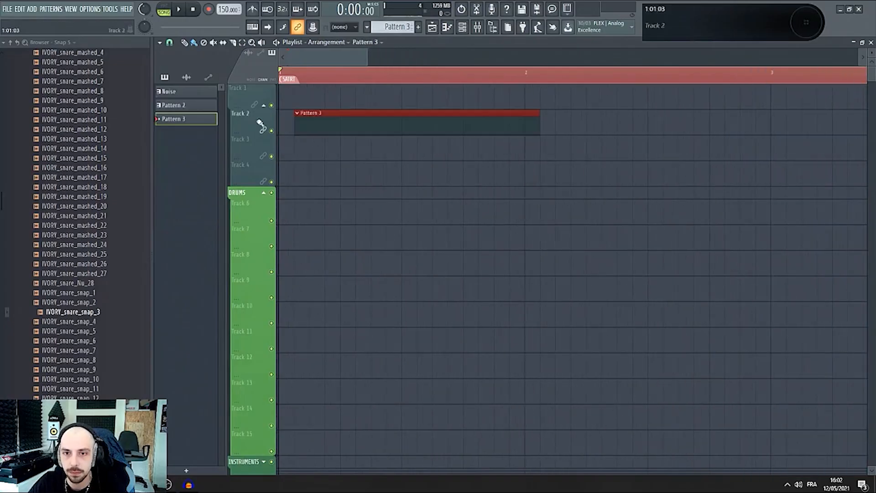
right_click(333, 116)
scroll(393, 28, "down", 2)
scroll(392, 28, "up", 1)
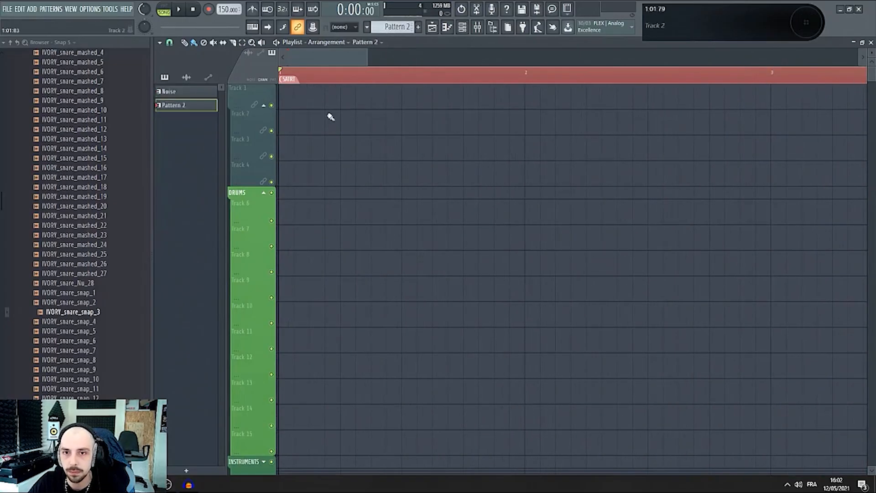
left_click_drag(316, 120, 284, 137)
- Shorten the Pattern 2 clip to just under one beat and loop the first beat of the playlist for playback
key("space")
key("space")
double_click(343, 78)
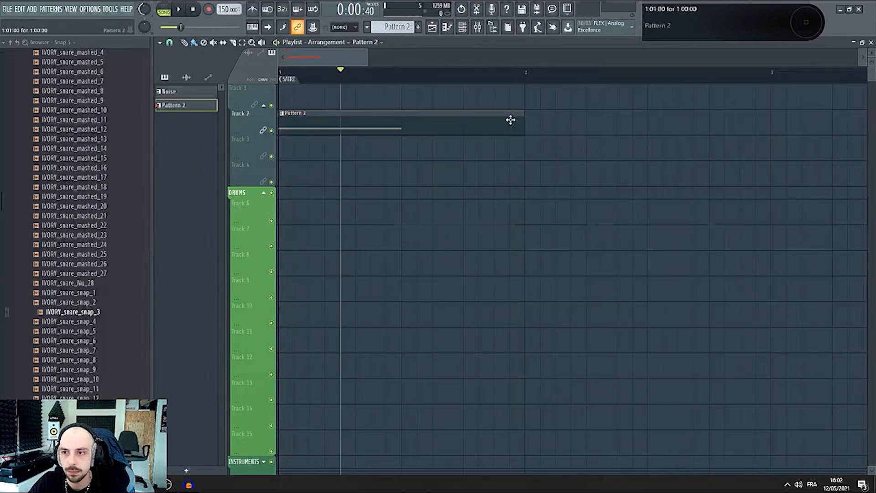
left_click_drag(521, 113, 334, 108)
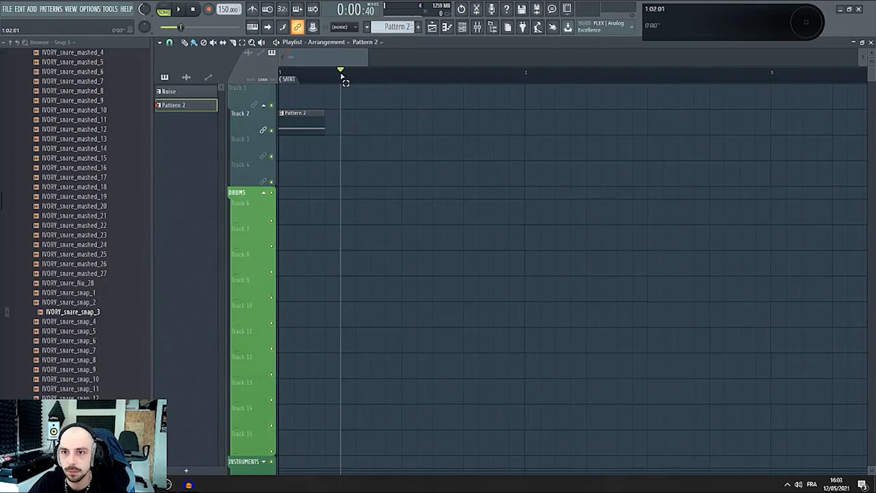
left_click_drag(342, 77, 285, 81)
key("space")
- Open the Tail's Serum and move LFO 1's peak slightly later to give the noise a short fade-in
left_click(462, 27)
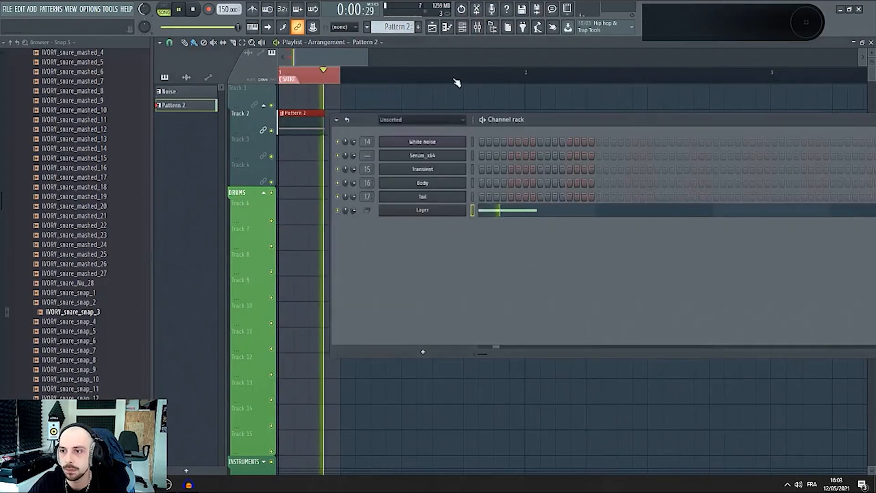
left_click(447, 197)
key("space")
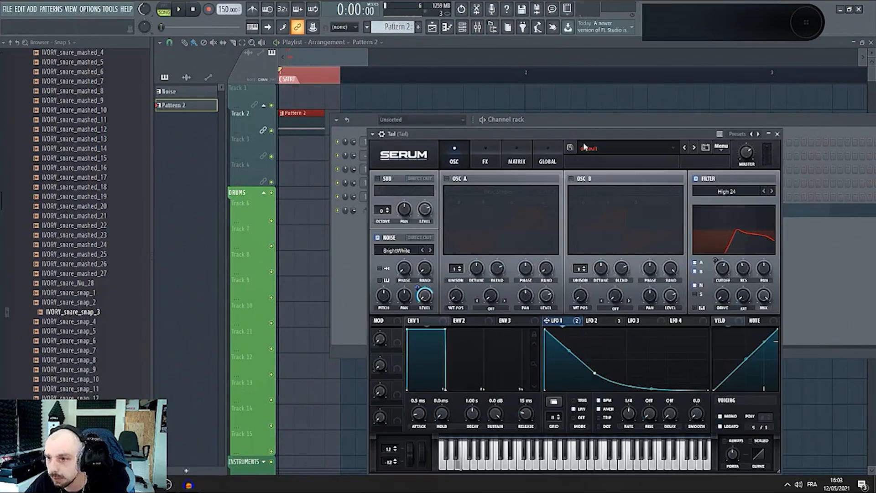
left_click_drag(584, 146, 538, 122)
left_click_drag(500, 308, 509, 291)
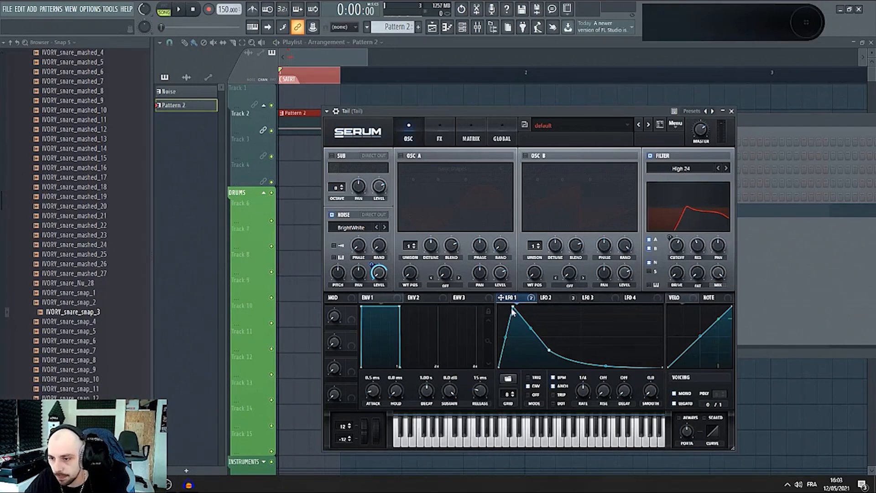
left_click_drag(509, 310, 530, 303)
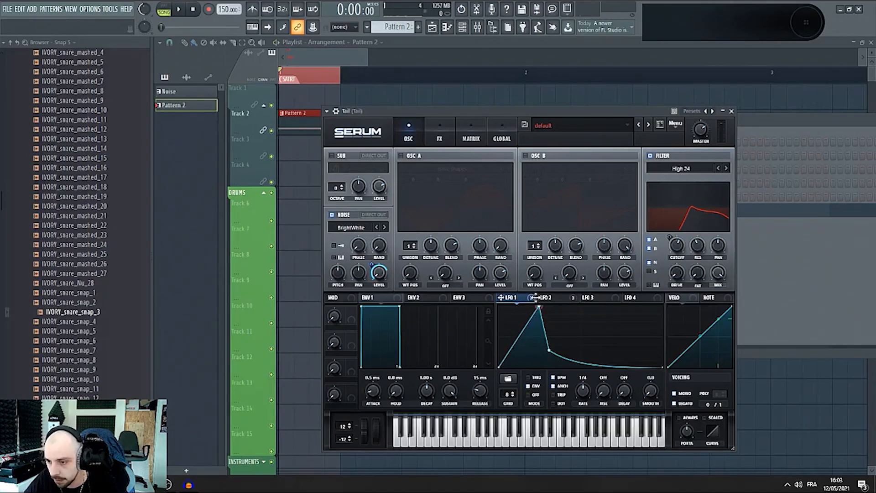
left_click_drag(536, 297, 503, 294)
key("space")
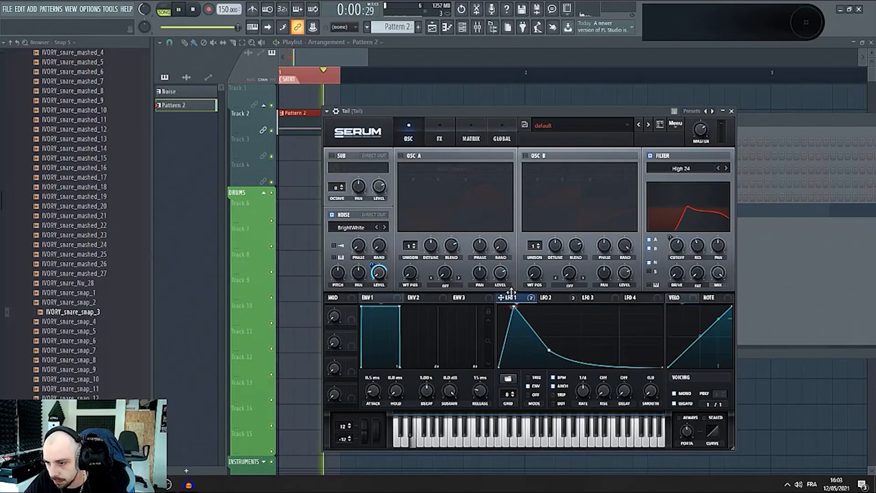
key("space")
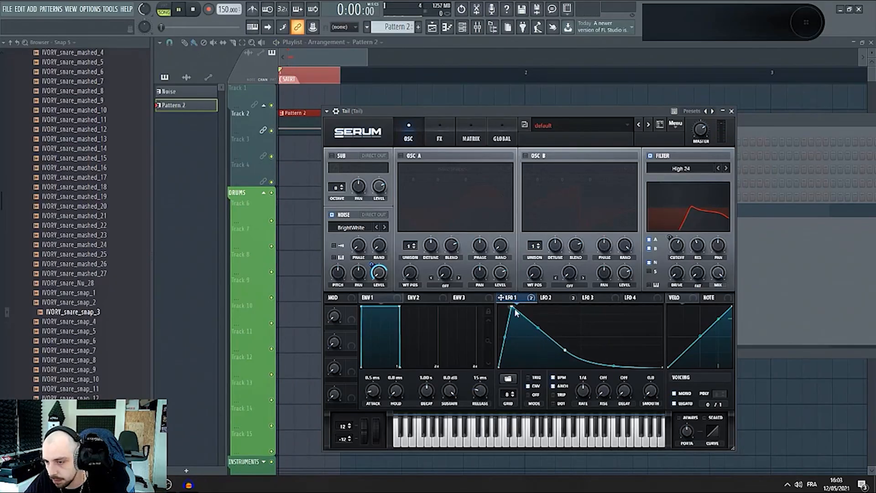
- Fine-tune the Tail's LFO 1 peak and soften its decay curve while auditioning the loop
left_click_drag(512, 307, 517, 300)
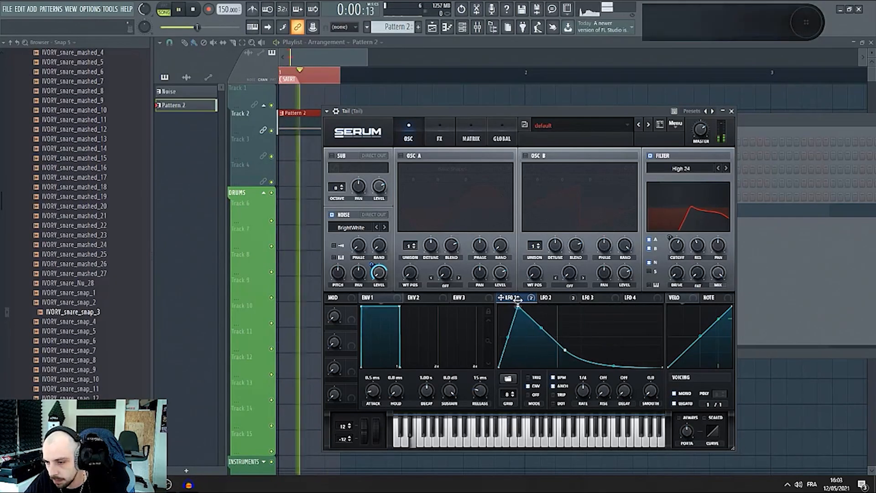
key("space")
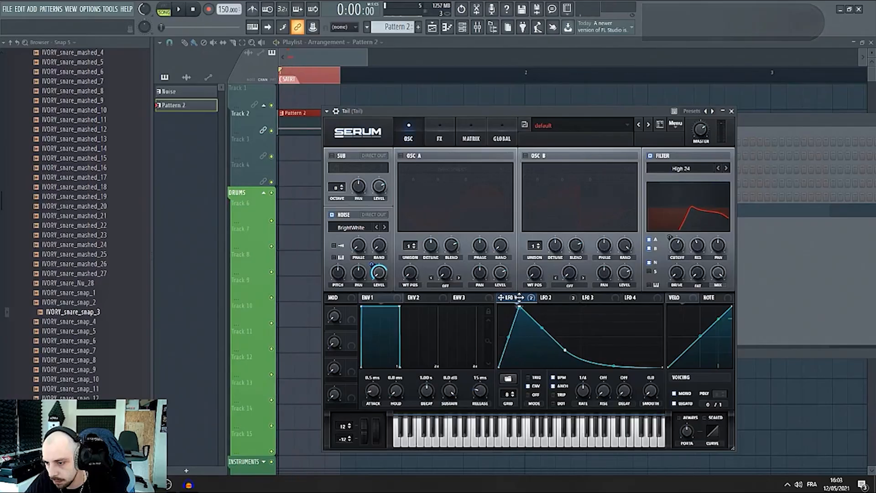
key("space")
key("space")
key("space")
key("space")
left_click_drag(614, 365, 561, 347)
key("space")
key("space")
key("space")
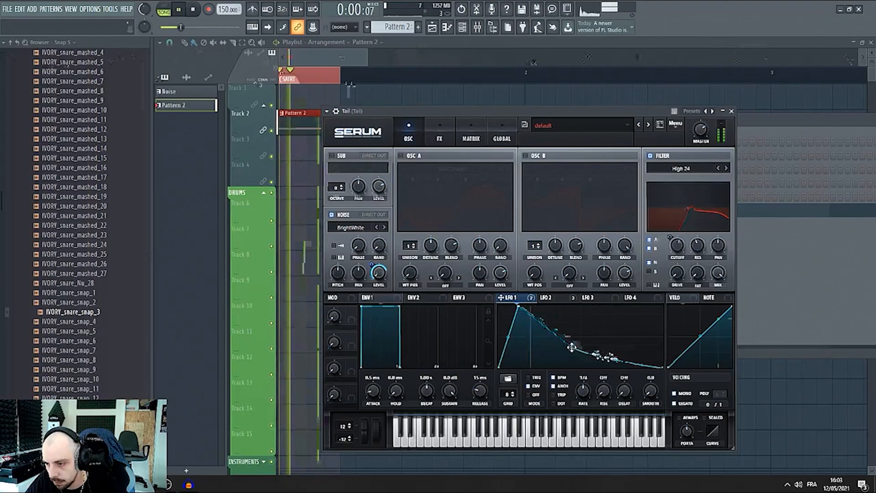
- Lower the Tail's filter cutoff slightly and audition the loop
key("space")
left_click_drag(678, 250, 675, 256)
key("space")
key("space")
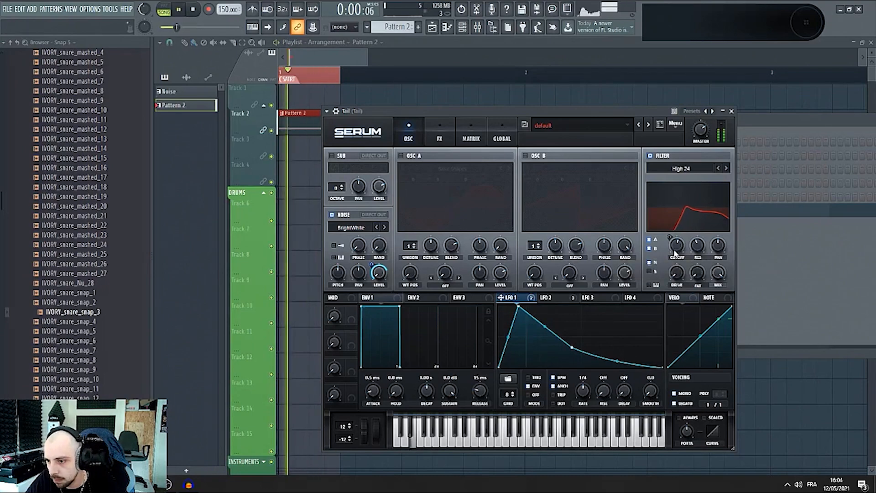
- Open the Body's Serum and compare slower and faster LFO 1 attacks while auditioning, keeping the rise almost immediate
key("F6")
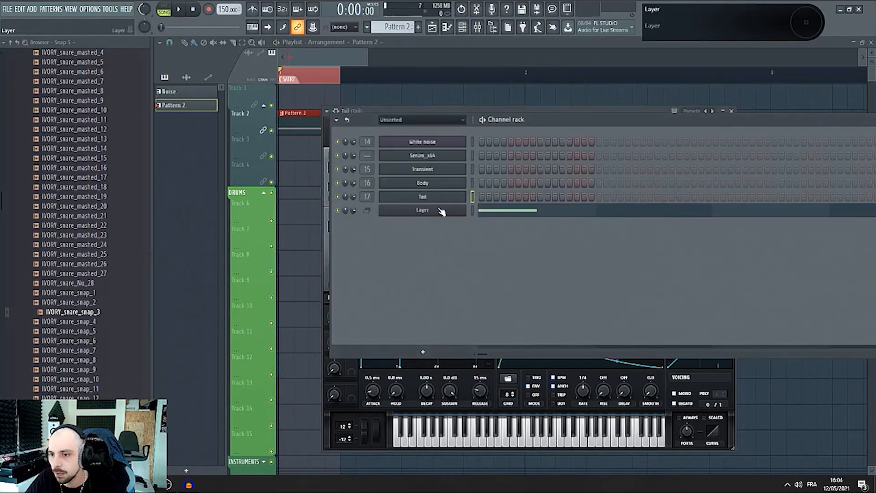
left_click(453, 183)
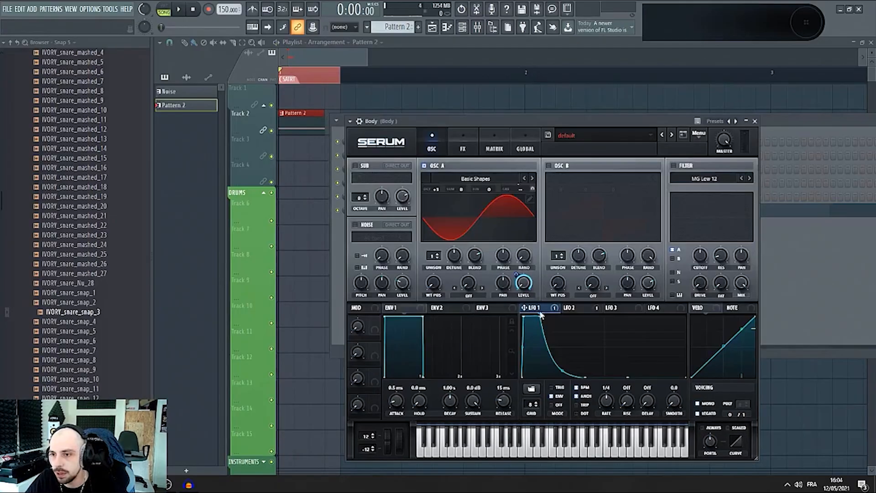
key("space")
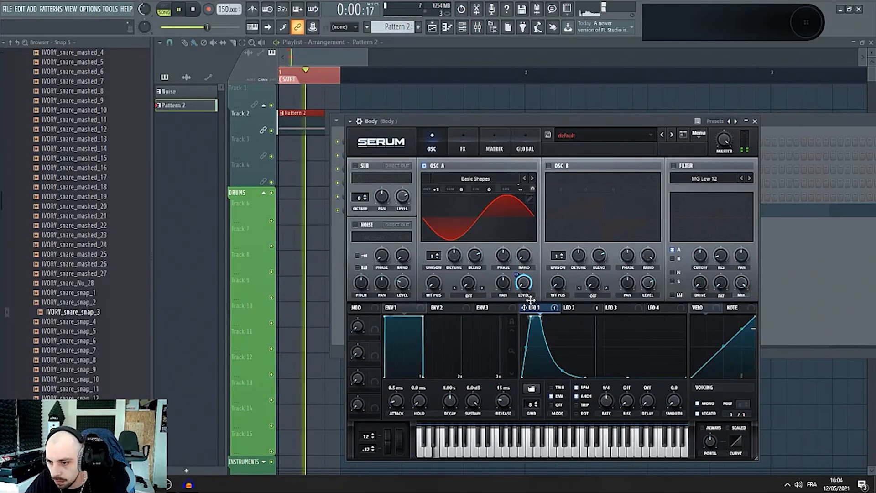
key("space")
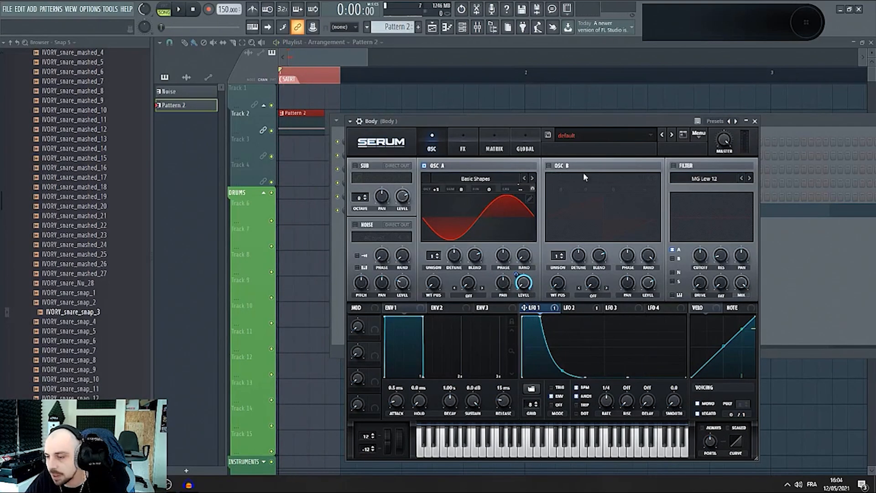
left_click_drag(603, 125, 609, 122)
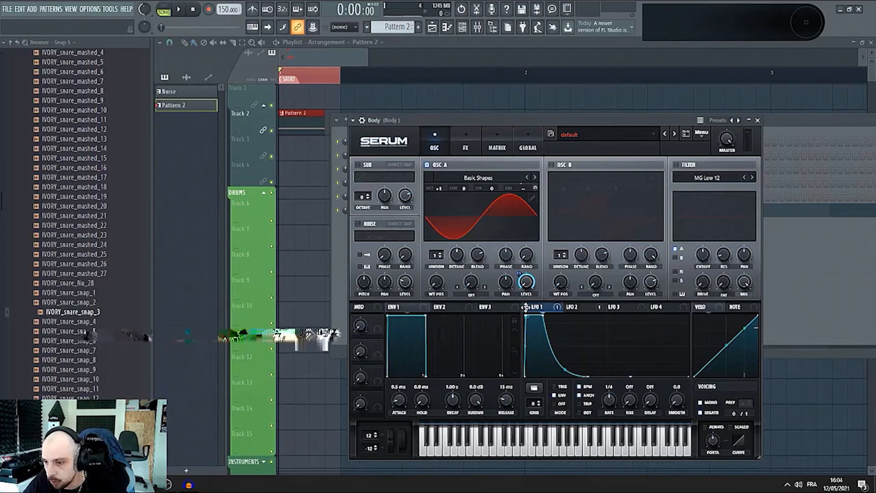
left_click_drag(530, 283, 515, 282)
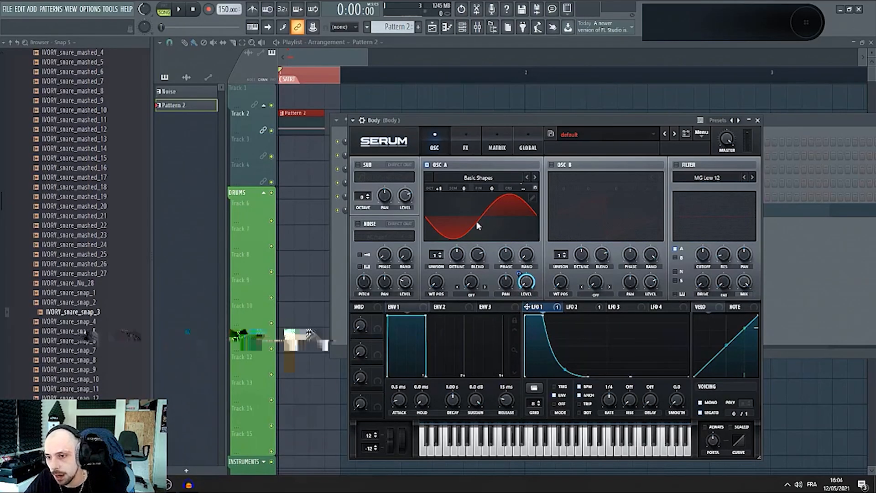
left_click_drag(524, 318, 525, 374)
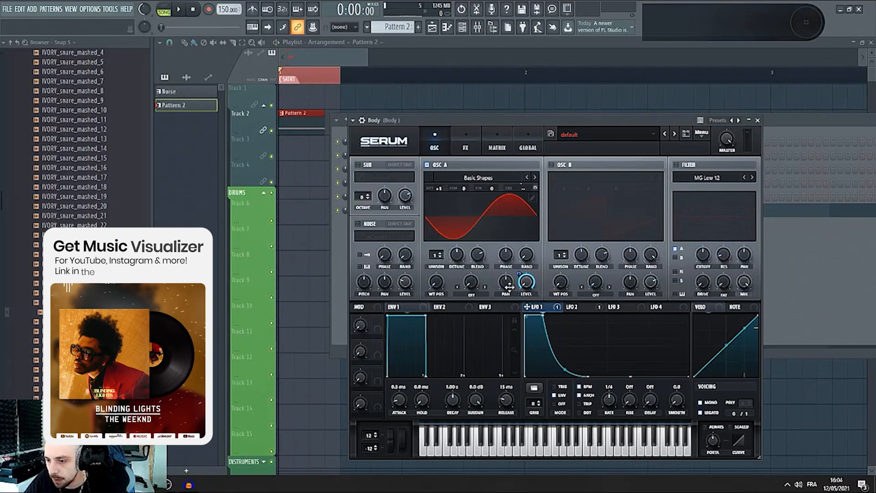
key("space")
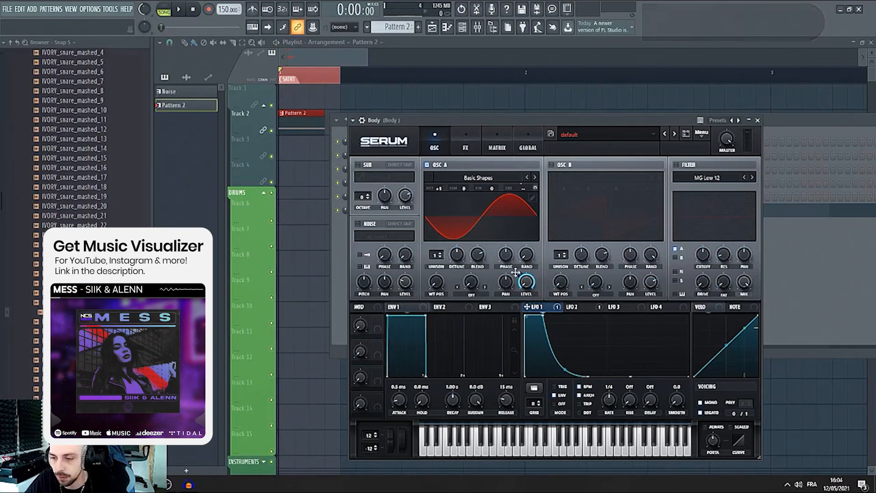
left_click_drag(525, 375, 526, 242)
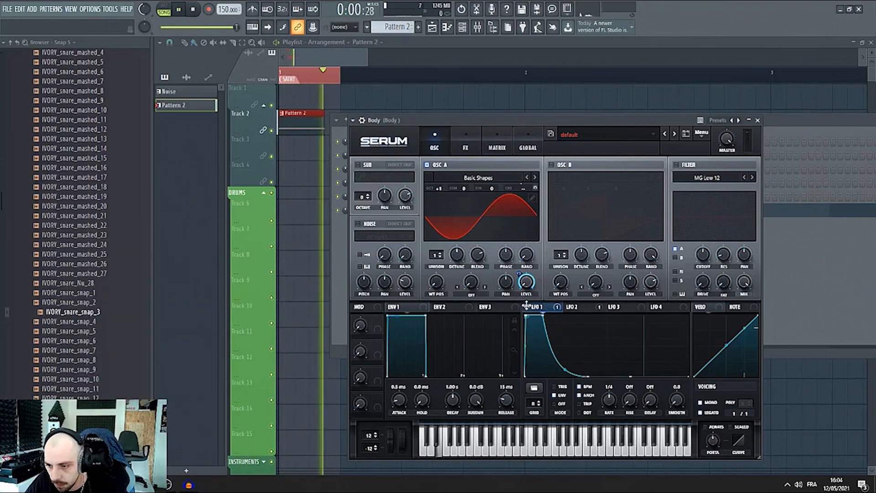
left_click_drag(524, 315, 526, 310)
- Lengthen the hold and decay of the Body's LFO 1 curve by shifting its points later
left_click_drag(442, 189, 439, 193)
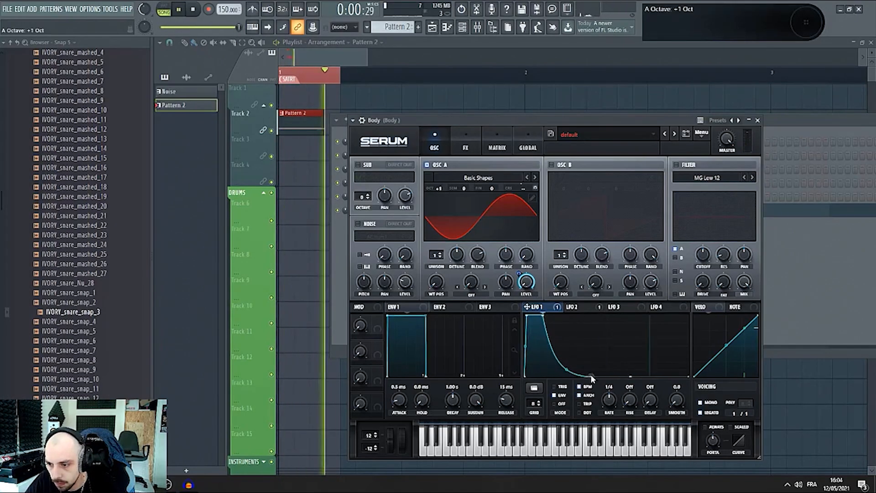
left_click_drag(591, 376, 597, 376)
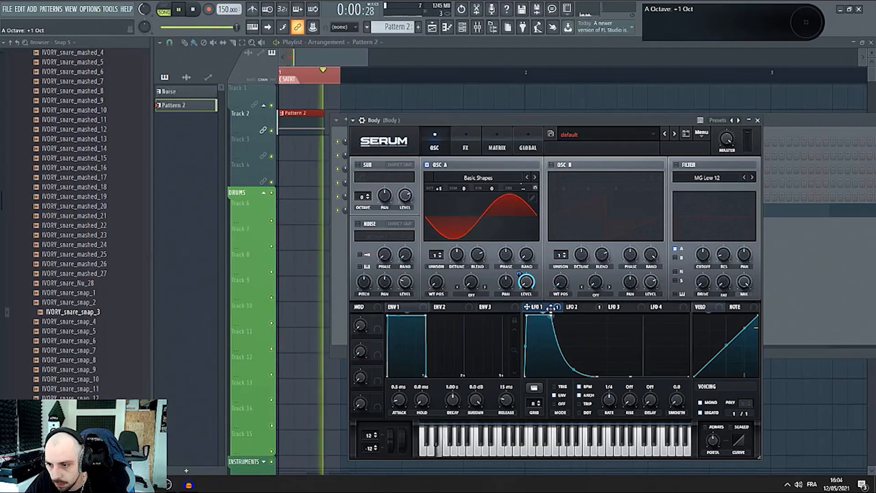
left_click_drag(542, 316, 546, 315)
- Set the drive of the Body's distortion effect to 62% while listening to the loop
left_click(465, 145)
left_click_drag(654, 173, 658, 140)
key("space")
- Load kHs Distortion into the first effect slot of the FINAL mixer track
key("F6")
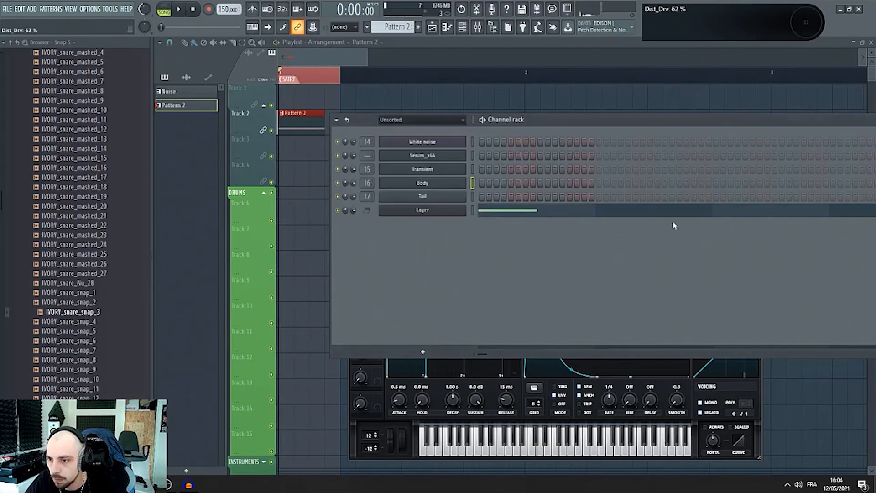
left_click(477, 27)
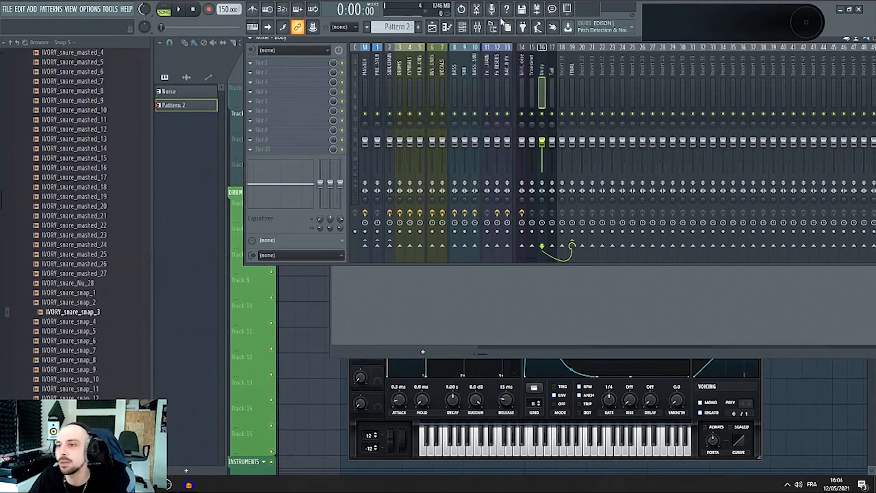
left_click(570, 75)
left_click(278, 92)
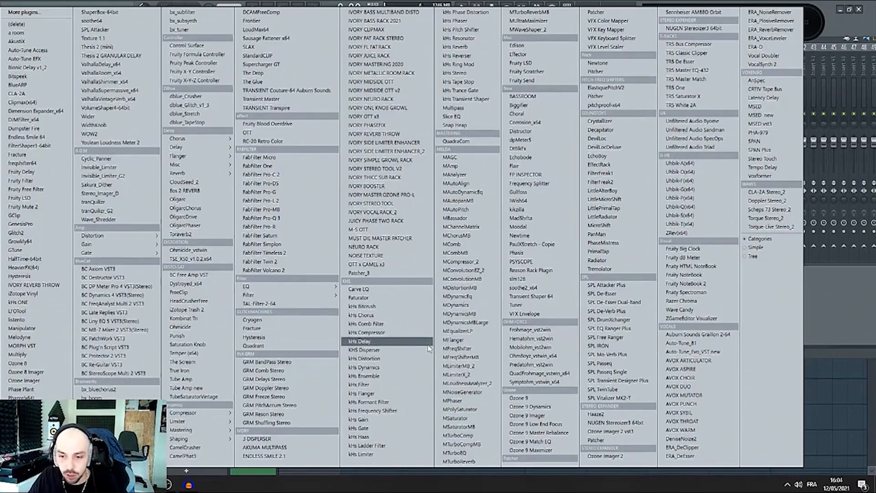
left_click(388, 359)
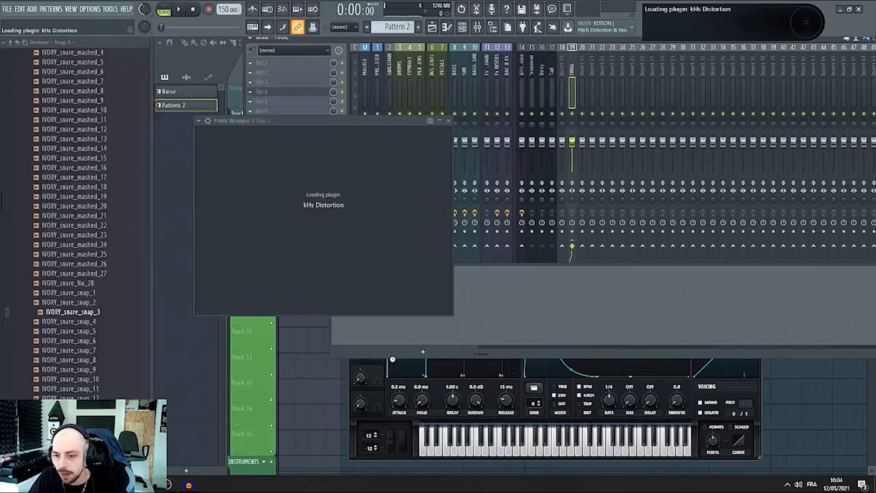
- Move the kHs Distortion window clear and set its drive to about +8.6 dB while auditioning the looped layers
left_click_drag(242, 121, 598, 277)
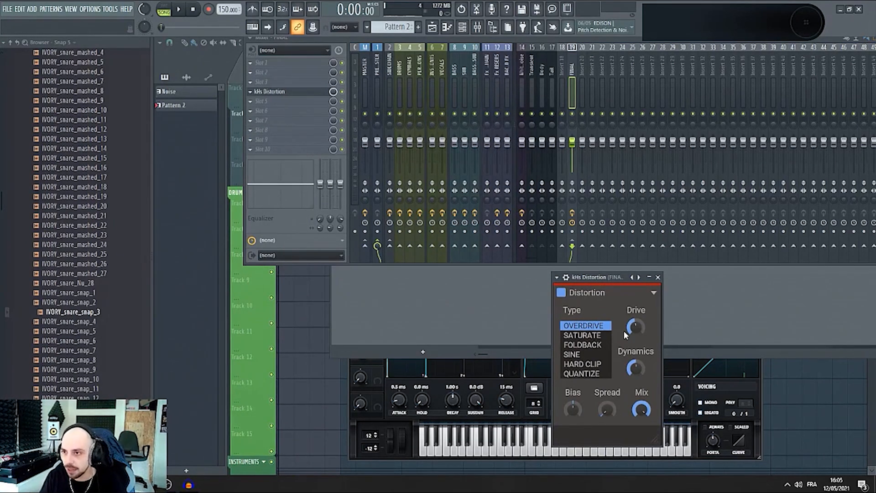
left_click_drag(606, 277, 630, 310)
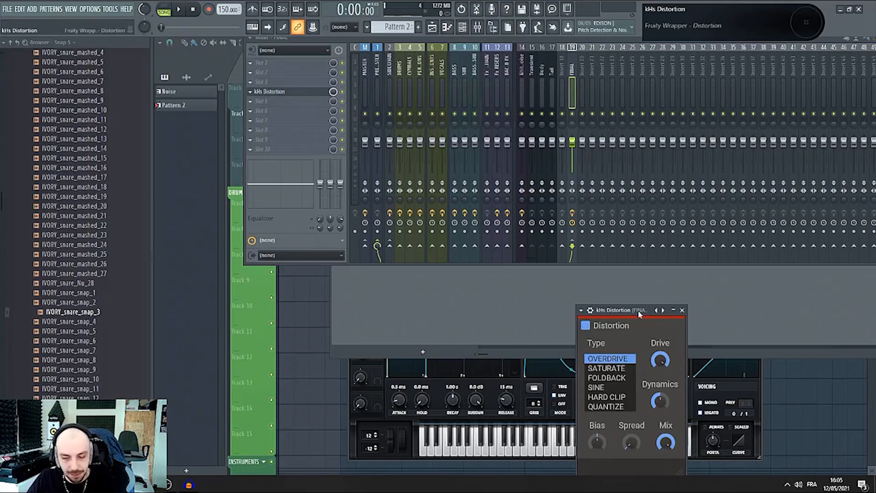
left_click_drag(662, 359, 661, 358)
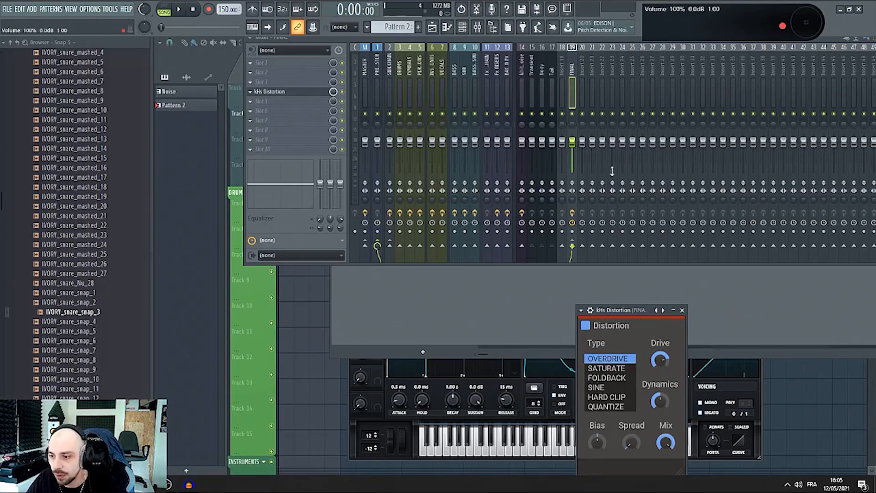
left_click_drag(616, 310, 639, 284)
left_click(518, 283)
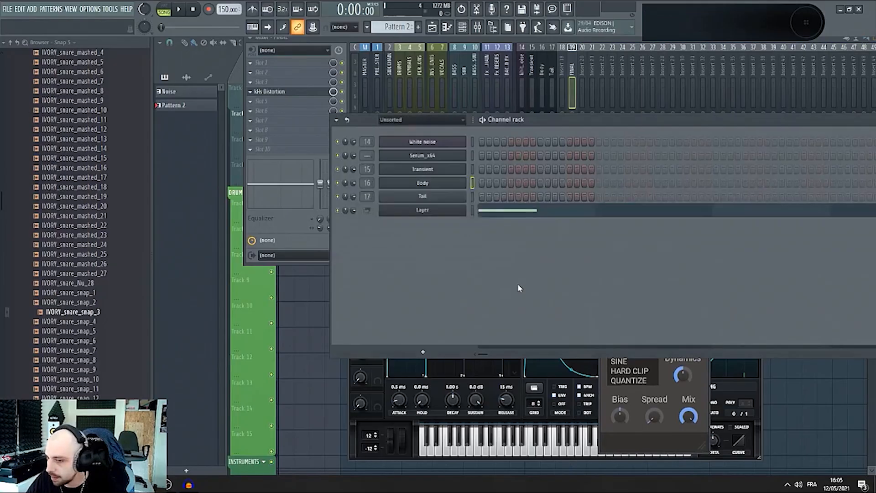
key("space")
key("space")
left_click(675, 383)
left_click_drag(683, 340, 683, 347)
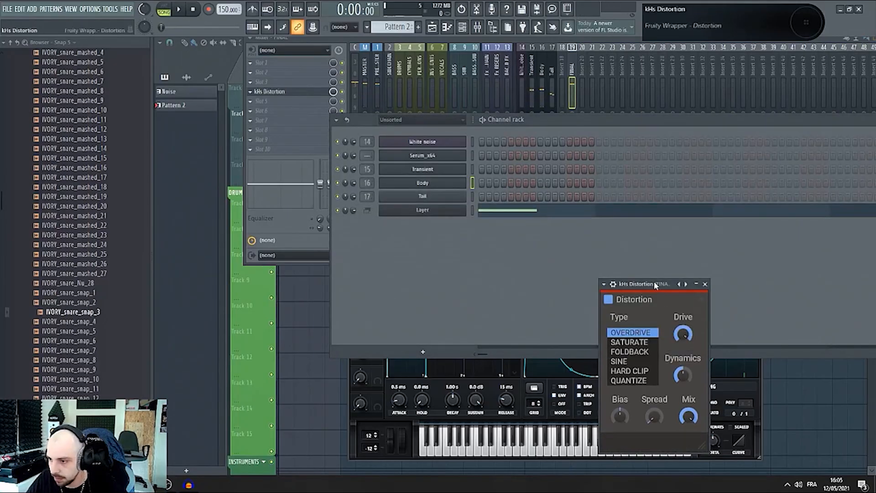
key("space")
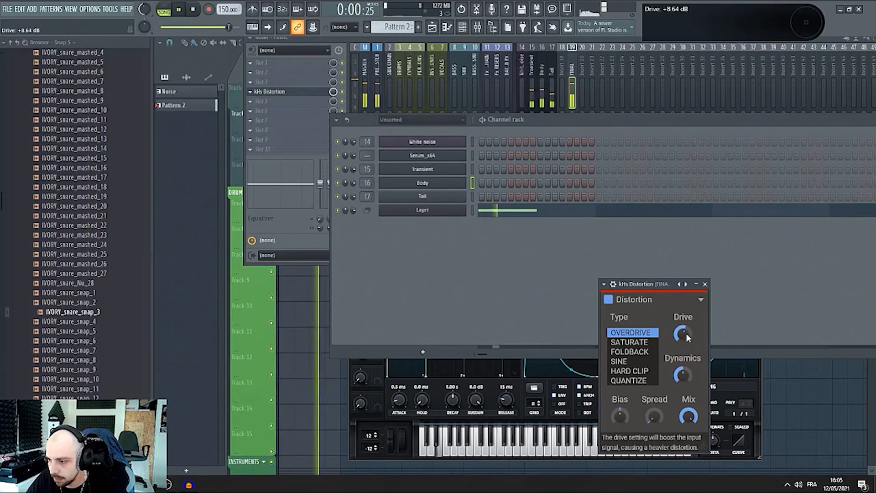
left_click(452, 201)
key("space")
- Load Fruity Parametric EQ 2 on the Tail track, with band 1 as a high-pass and the band 7 high shelf boosted
left_click(551, 84)
left_click(276, 117)
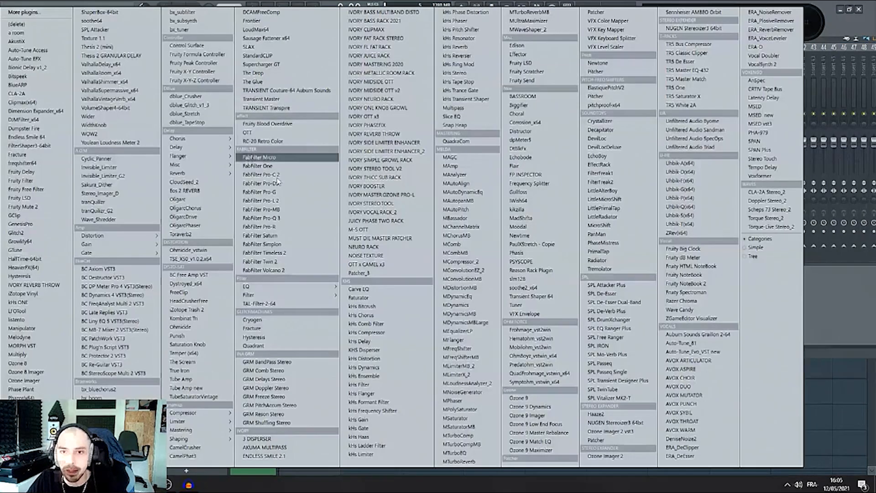
mouse_move(274, 287)
left_click(197, 295)
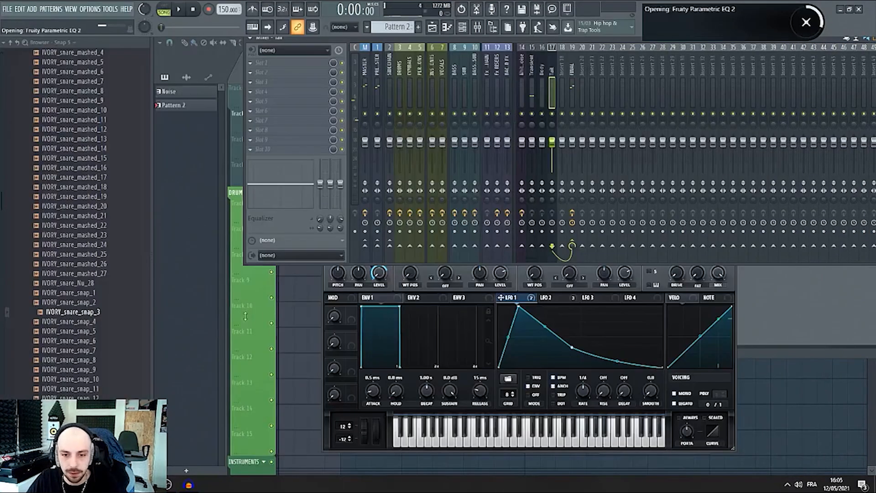
left_click_drag(284, 246, 338, 300)
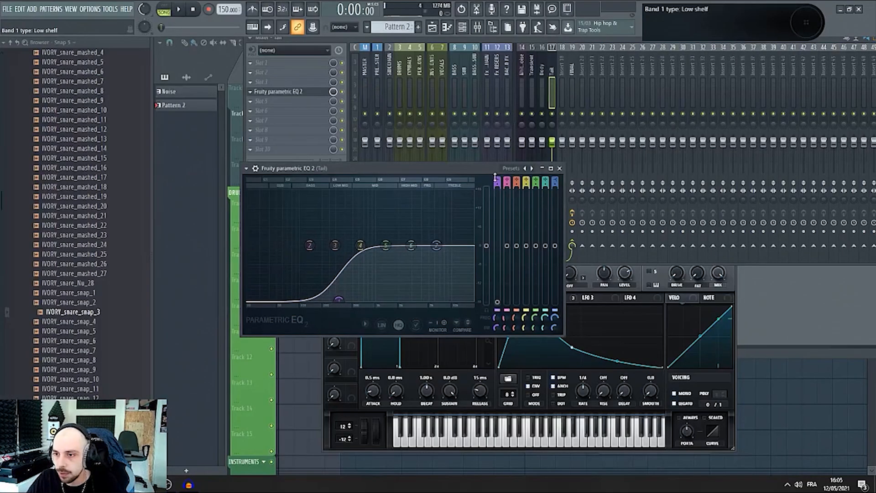
scroll(495, 182, "up", 2)
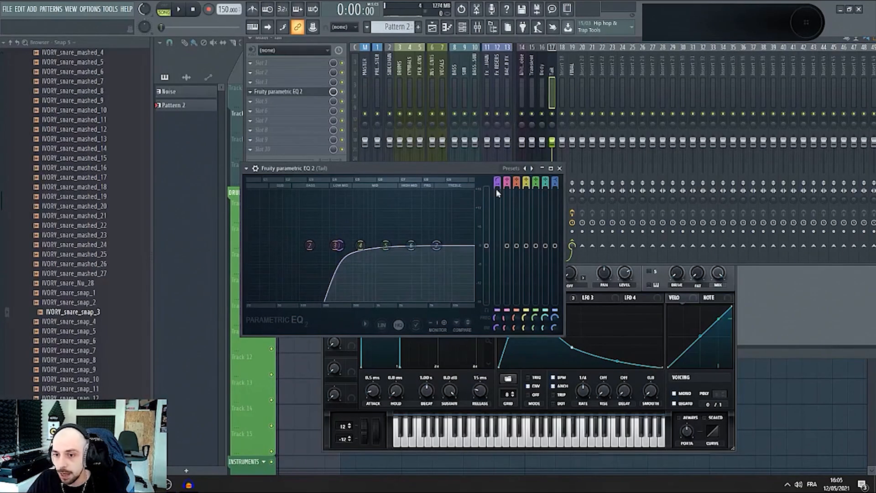
left_click_drag(336, 246, 347, 246)
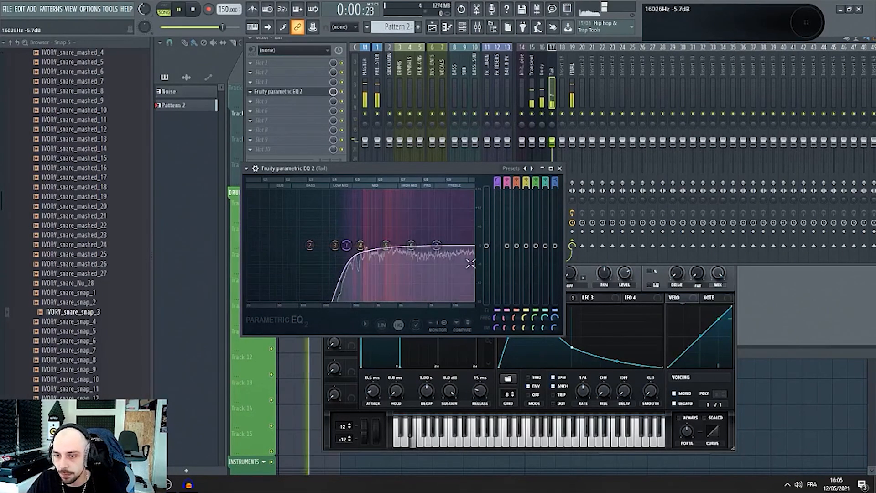
left_click_drag(436, 246, 424, 234)
- Add Fruity WaveShaper to the Tail track's seventh effect slot, raise its curve's midpoint to maximum level and audition the loop
left_click(267, 104)
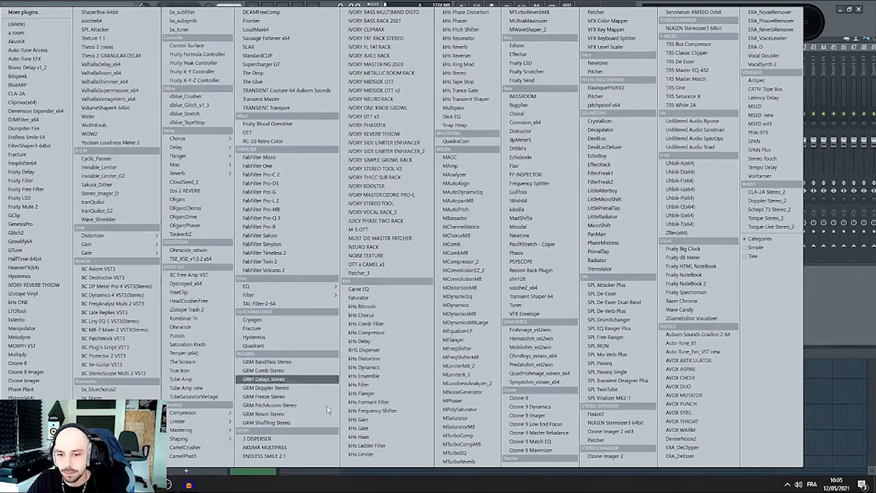
mouse_move(133, 236)
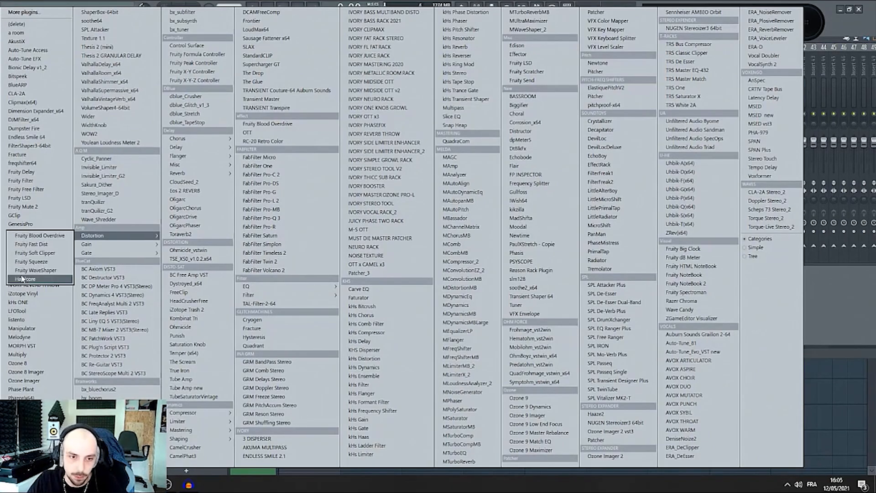
left_click(36, 276)
left_click_drag(245, 193, 230, 99)
key("space")
key("space")
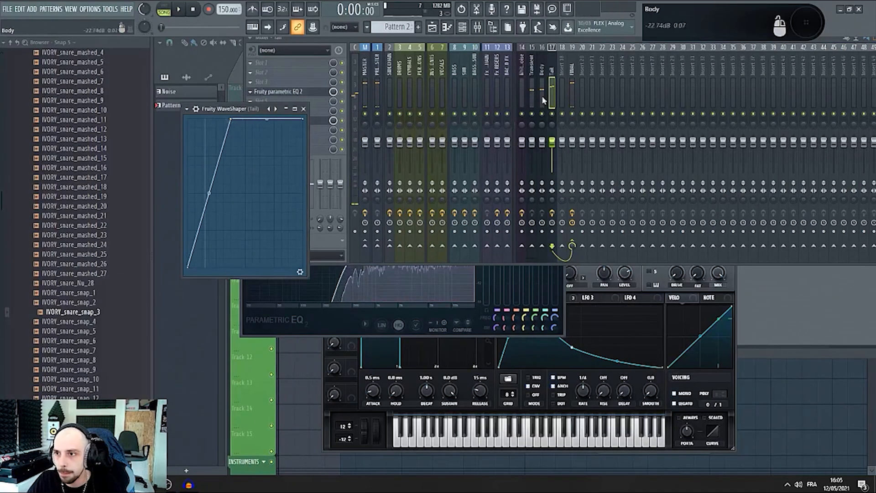
- Open the effects of the Body's Serum and set the distortion drive to 0%
left_click(541, 69)
key("F6")
left_click(424, 184)
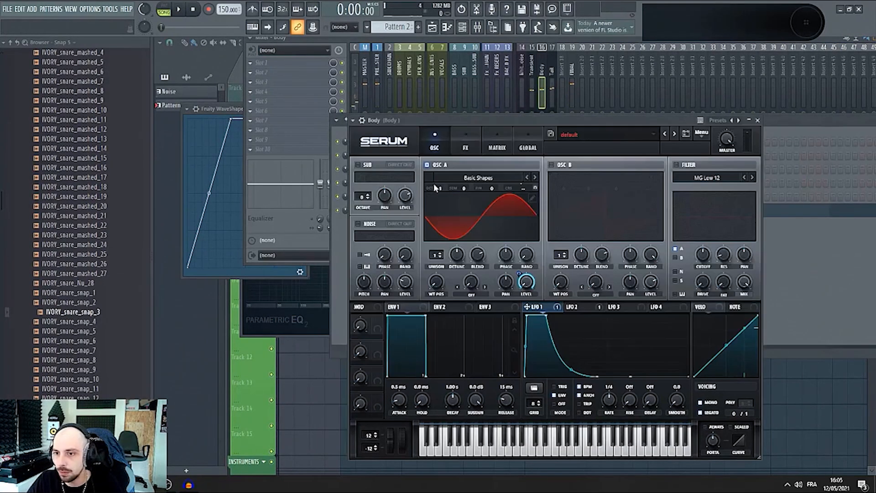
left_click(465, 143)
left_click_drag(654, 171, 623, 304)
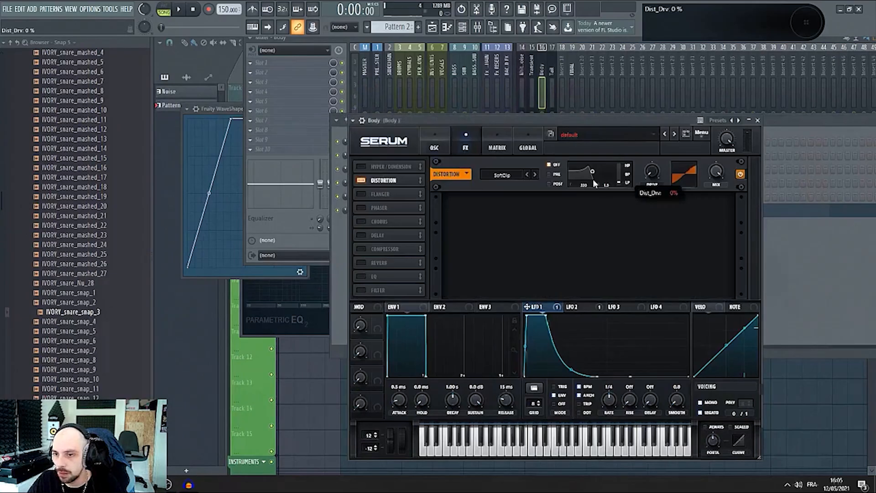
- Reopen kHs Distortion on the FINAL track and readjust its drive while the loop plays
left_click(792, 275)
left_click(378, 114)
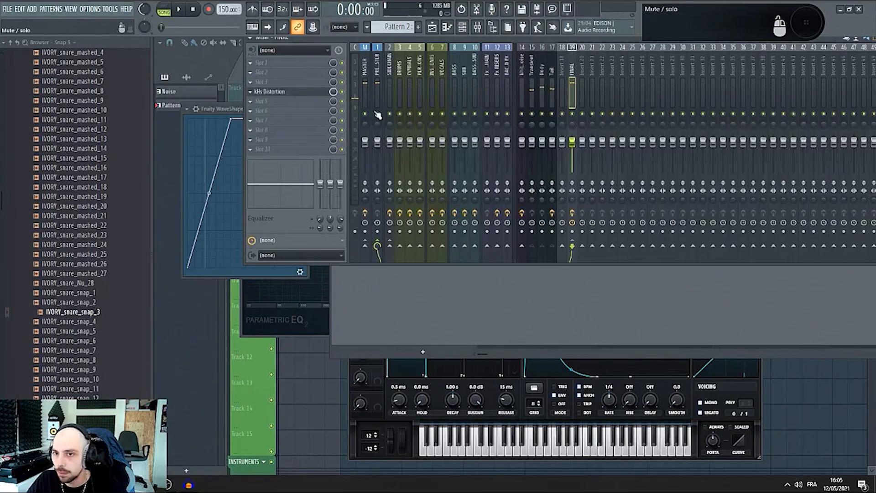
left_click(267, 91)
left_click_drag(684, 334, 734, 327)
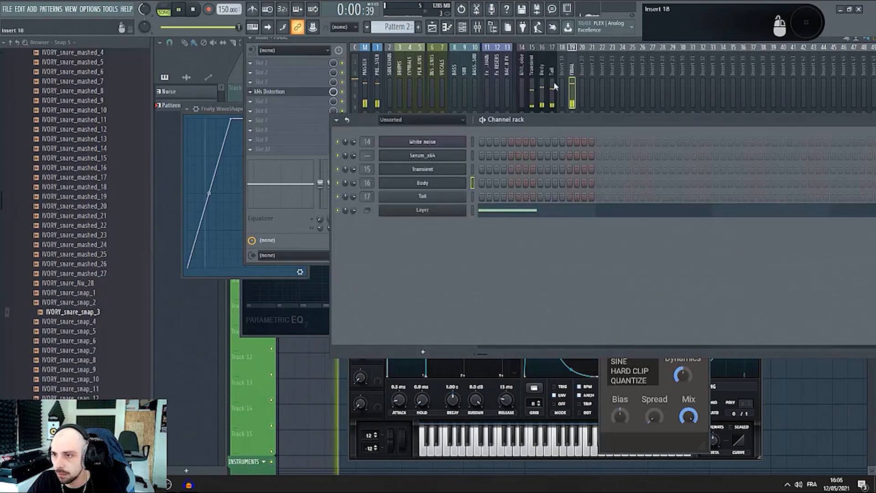
- Rebalance the mixer faders by raising Transient to 125% (5.6 dB) and lowering Body and Tail slightly
left_click(532, 94)
left_click_drag(533, 144, 541, 146)
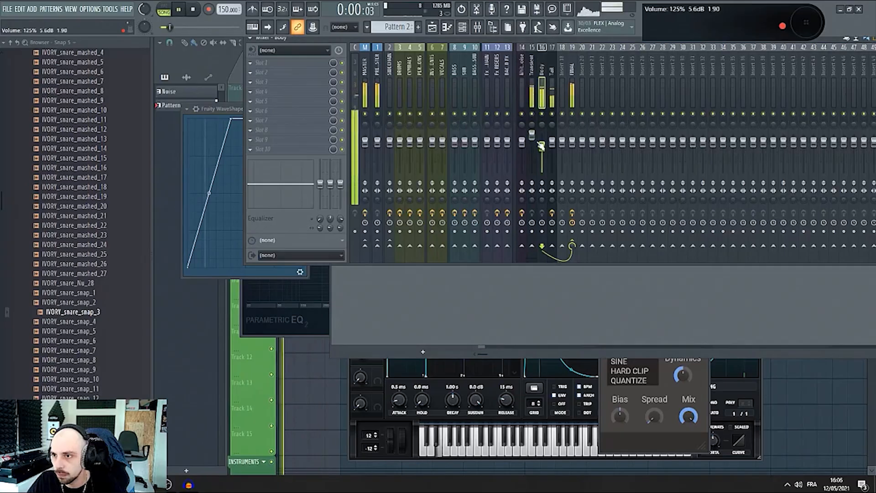
mouse_move(552, 141)
left_mouse_down()
mouse_move(552, 151)
mouse_move(552, 143)
left_mouse_up()
key("space")
- Open the Tail's Serum and set its EQ's high-band frequency to 13484 Hz while listening to the loop
left_click(740, 428)
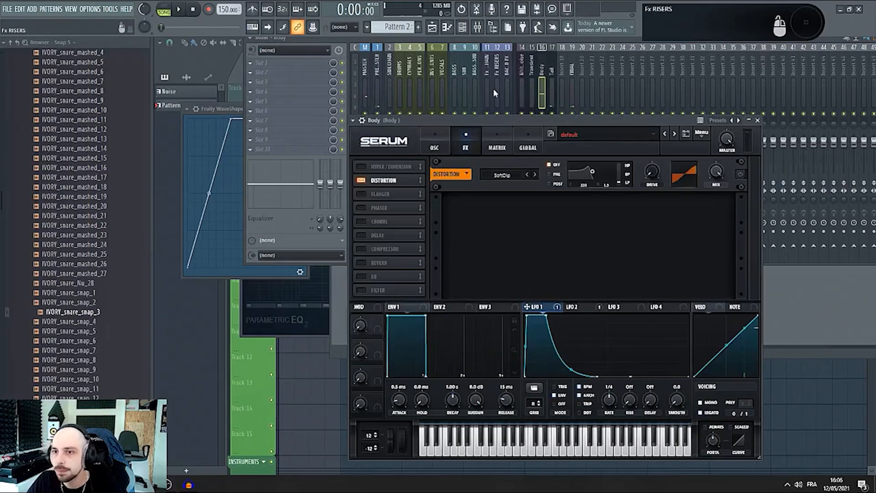
left_click(463, 28)
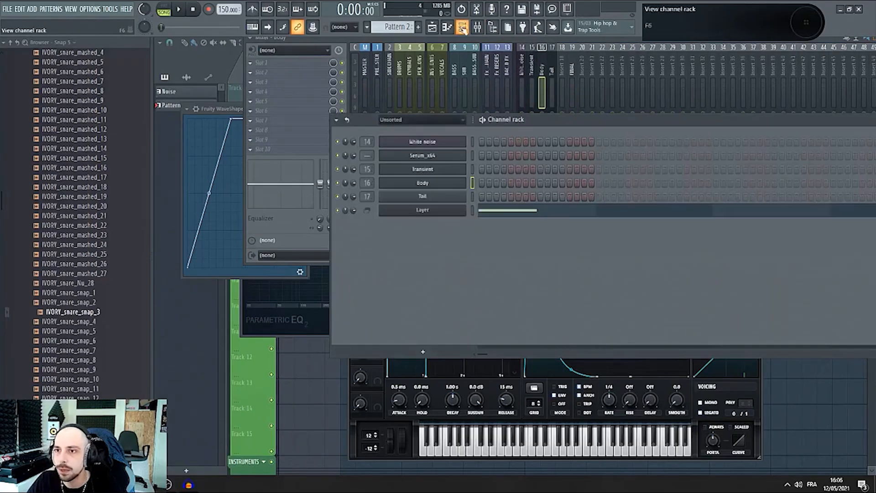
left_click(433, 195)
left_click(447, 125)
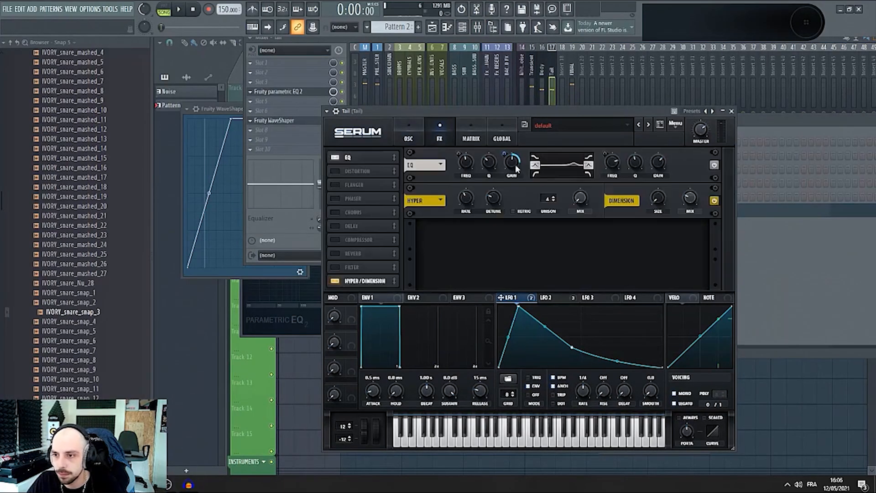
key("space")
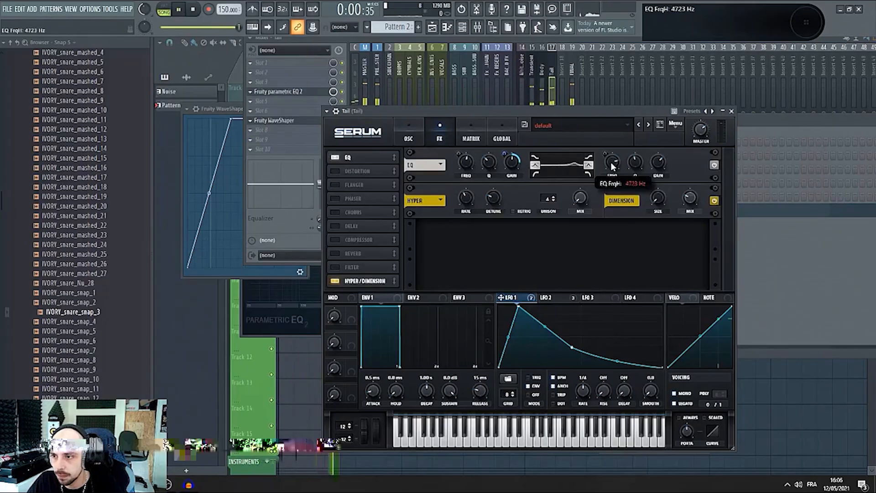
left_click_drag(612, 166, 614, 161)
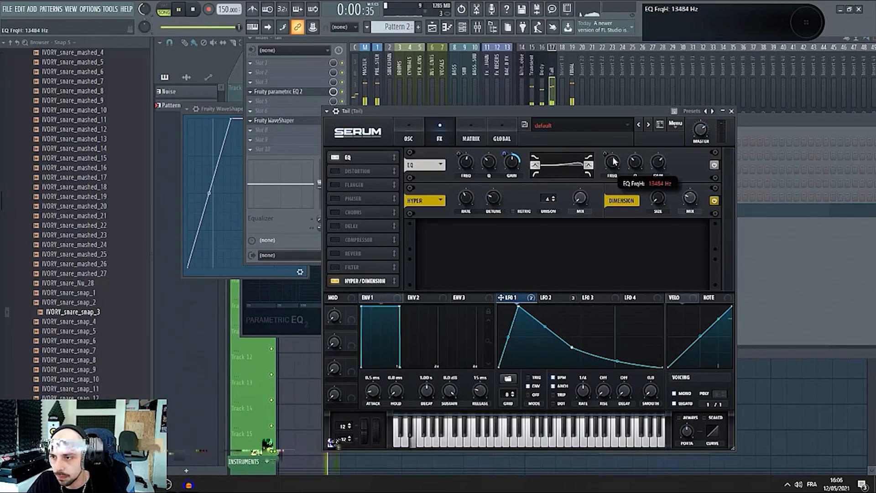
key("space")
left_click_drag(610, 109, 585, 222)
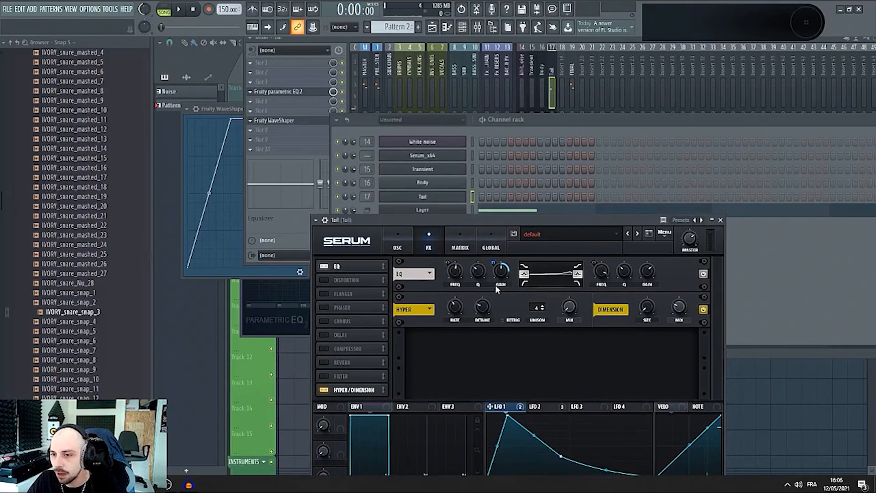
- Replay the loop on the Tail track and slightly reduce the band 7 high-shelf boost in its Fruity Parametric EQ 2
left_click(573, 70)
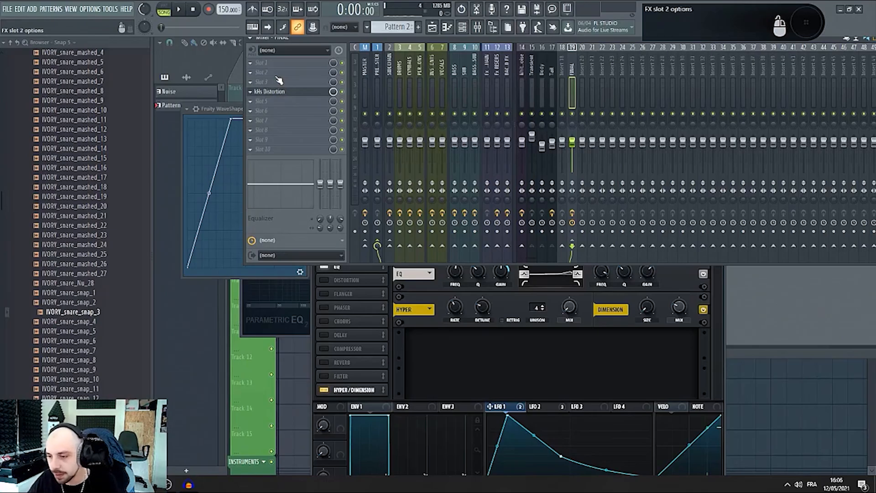
left_click(554, 74)
key("space")
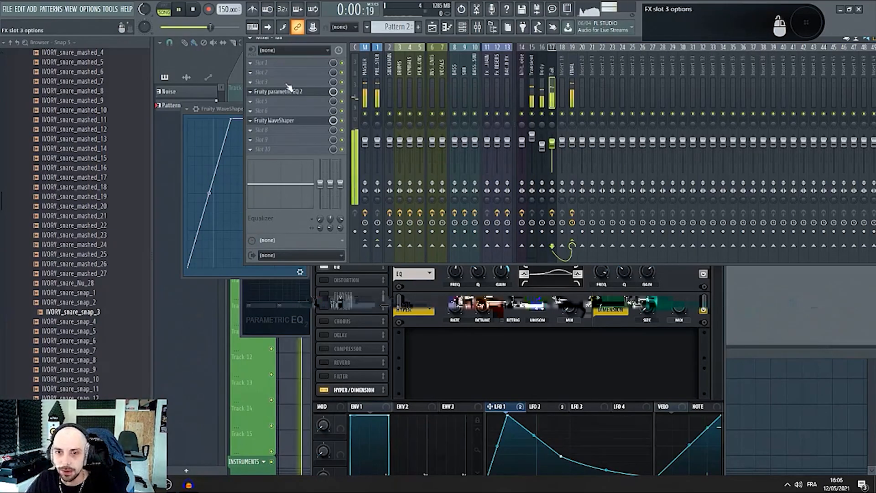
key("space")
left_click(285, 91)
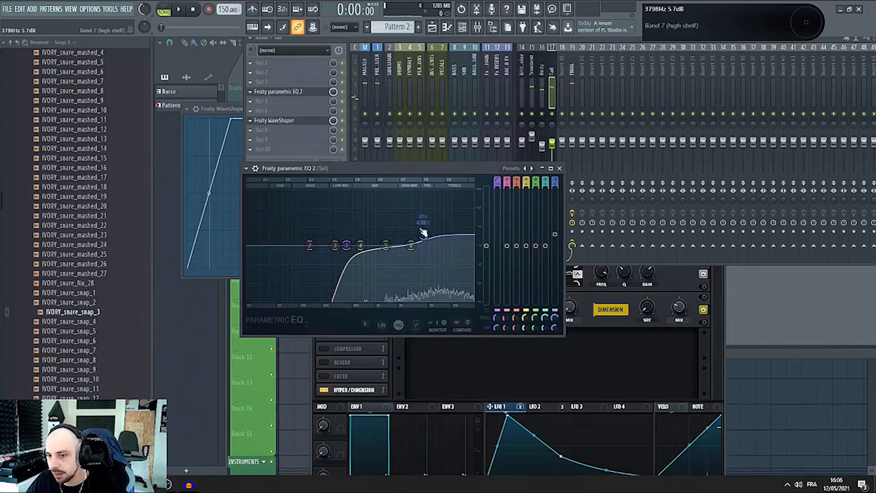
left_click_drag(424, 233, 423, 235)
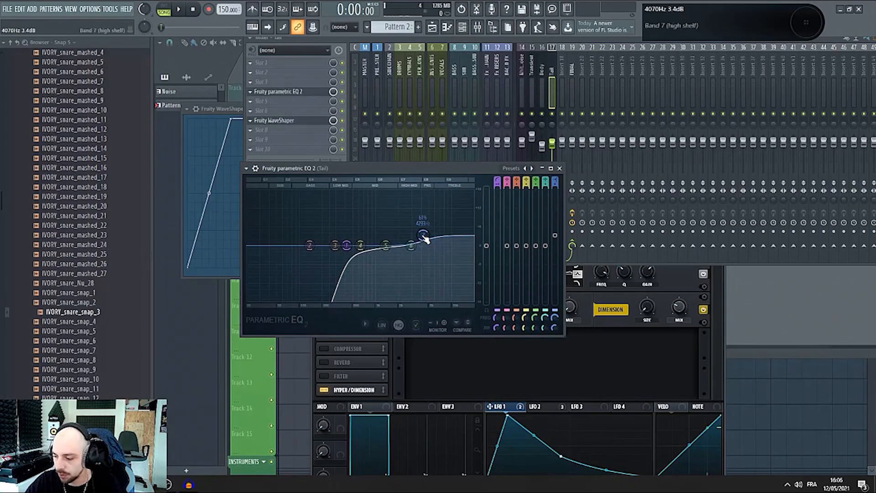
- Shift the Tail EQ's band 7 high shelf higher in frequency and give band 5 a slight boost while auditioning
key("space")
key("space")
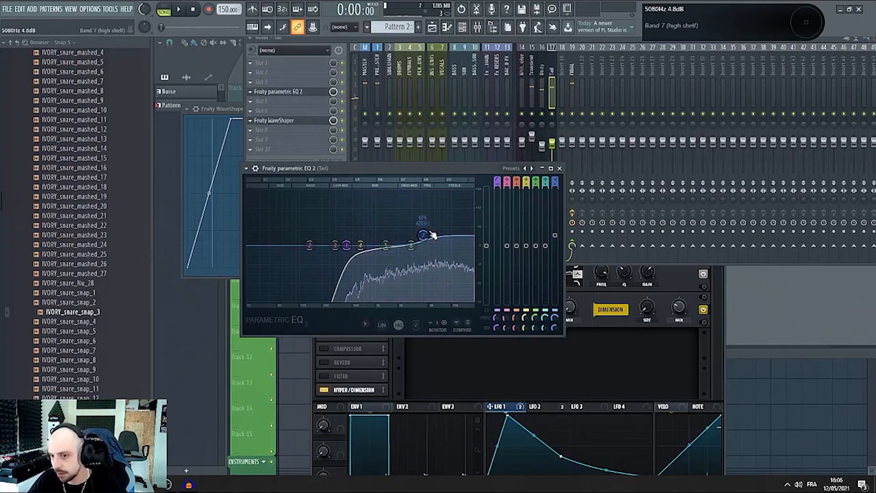
left_click_drag(424, 234, 443, 230)
mouse_move(385, 246)
left_mouse_down()
mouse_move(365, 233)
mouse_move(367, 203)
mouse_move(417, 232)
mouse_move(404, 237)
mouse_move(420, 230)
mouse_move(416, 242)
mouse_move(392, 241)
left_mouse_up()
key("space")
left_click_drag(452, 233, 462, 234)
key("space")
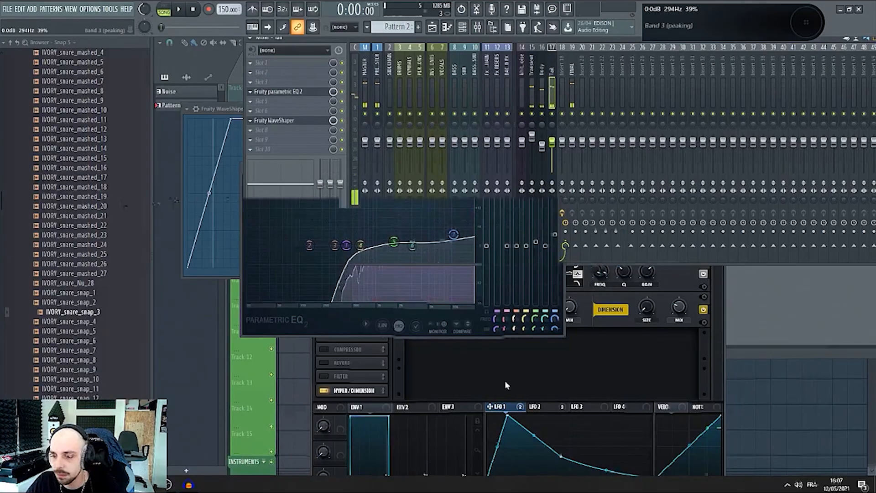
- Bring the Tail's Serum window forward and reposition it so its LFO 1 curve is fully accessible
left_click(588, 349)
left_click_drag(560, 219, 610, 74)
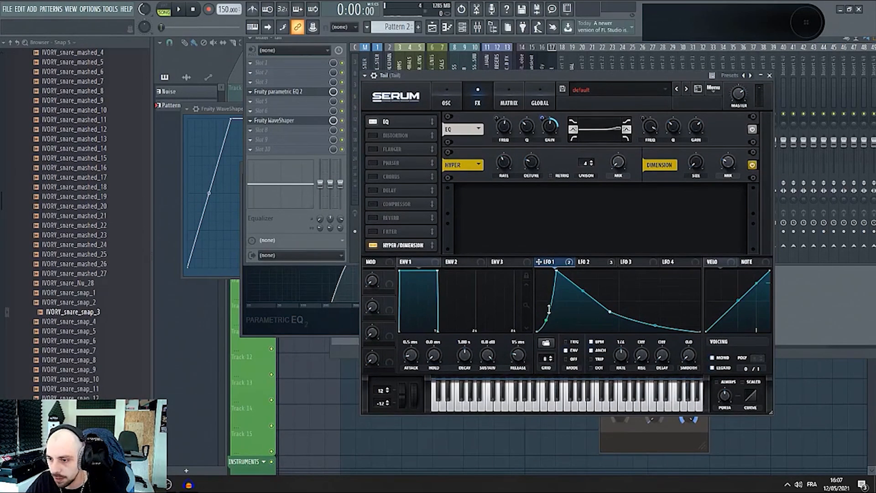
- Reshape LFO 1 of the Tail's Serum with a slightly earlier peak and a shorter decay, and audition the pattern
left_click_drag(549, 310, 551, 308)
left_click_drag(550, 263, 556, 228)
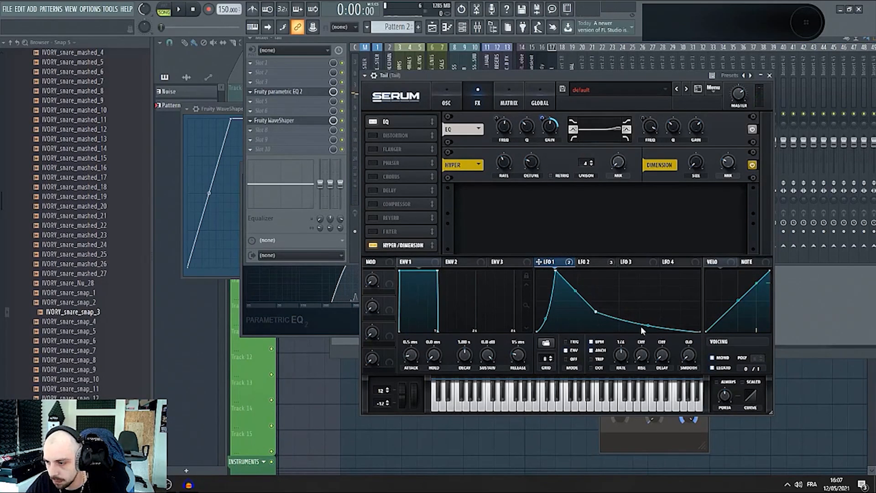
left_click_drag(644, 350, 664, 350)
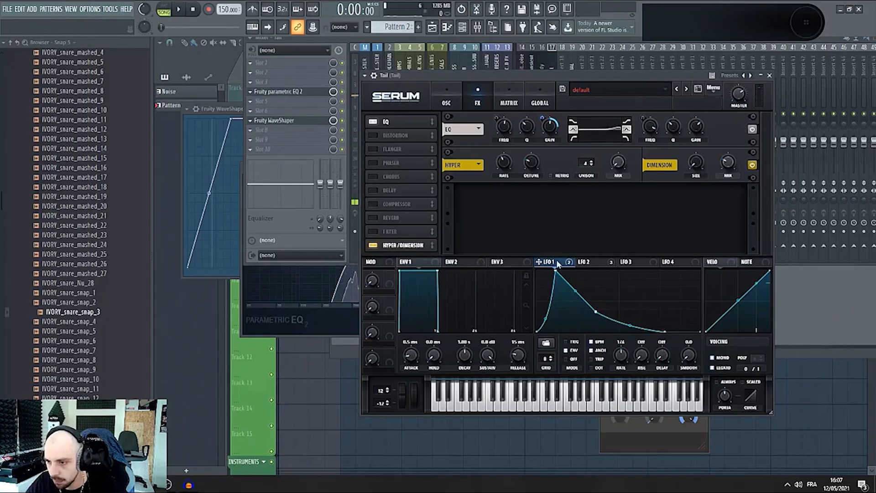
key("space")
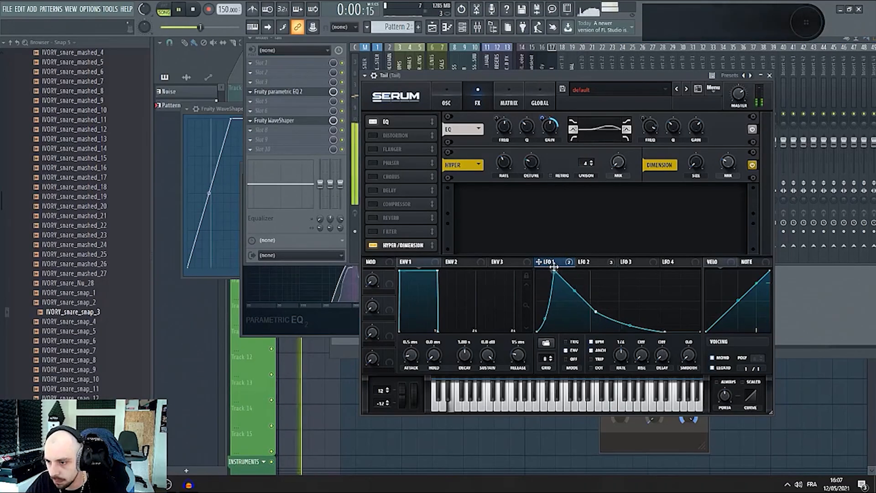
left_click_drag(557, 265, 556, 264)
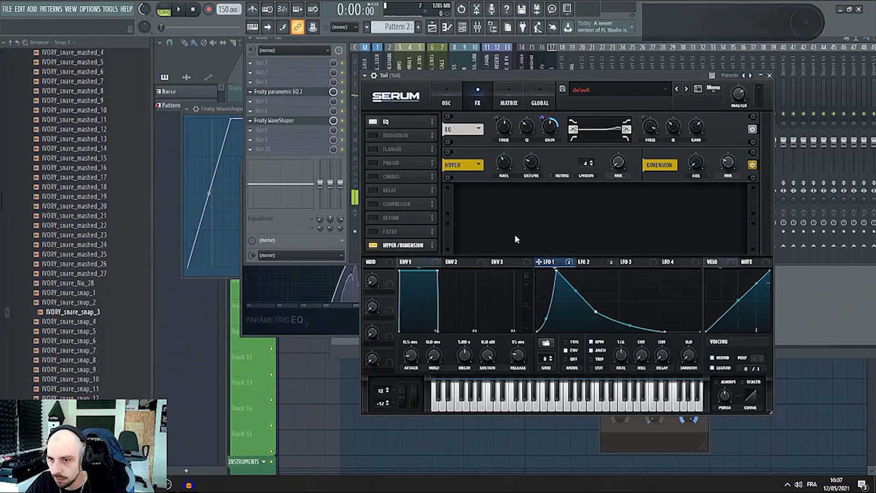
left_click(446, 90)
key("space")
- Open the Body channel's Serum and shorten LFO 2's decay to a very narrow spike while auditioning it
key("F6")
left_click(422, 182)
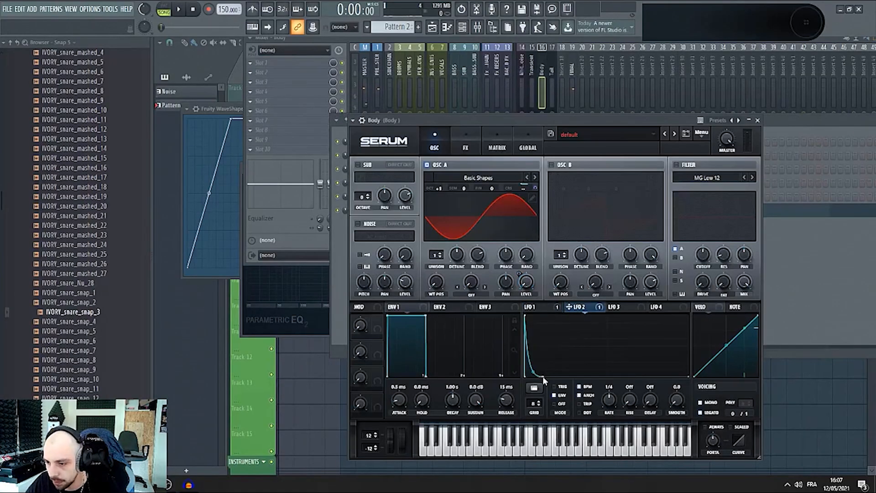
key("space")
left_click_drag(543, 376, 562, 375)
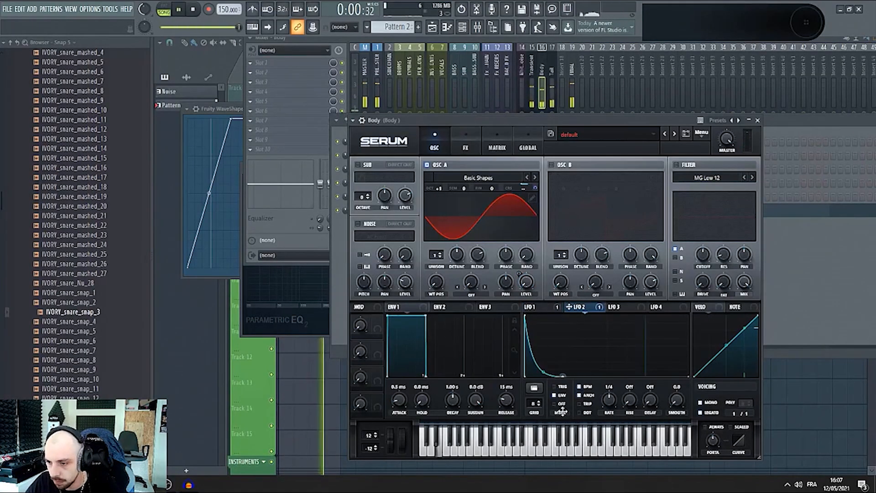
left_click_drag(562, 412, 541, 409)
key("space")
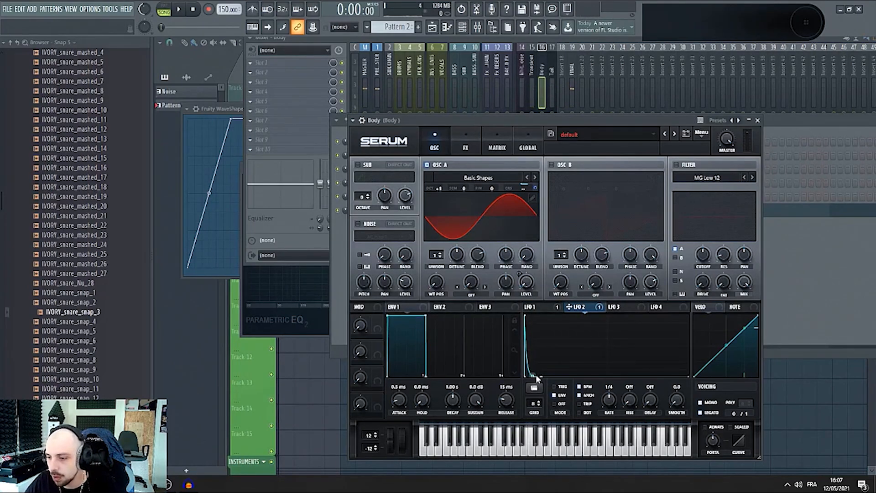
left_click_drag(538, 374, 527, 413)
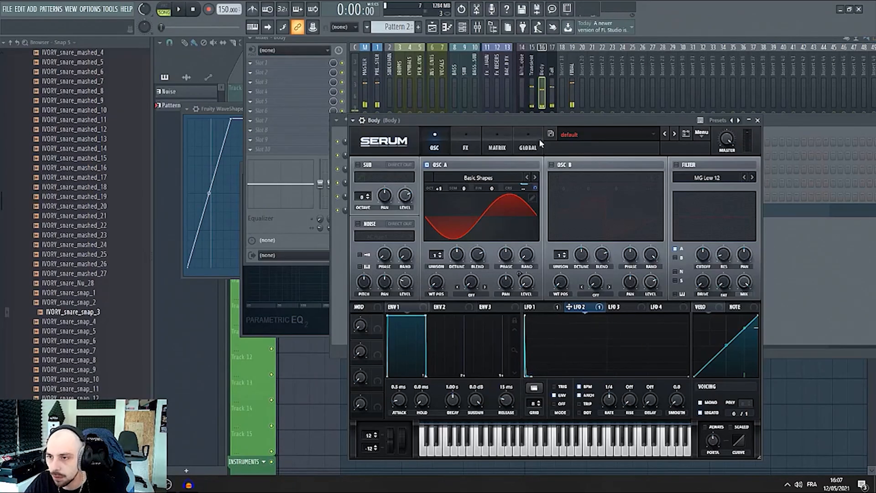
- Lower the Body mixer track's volume to 0%
left_click(532, 91)
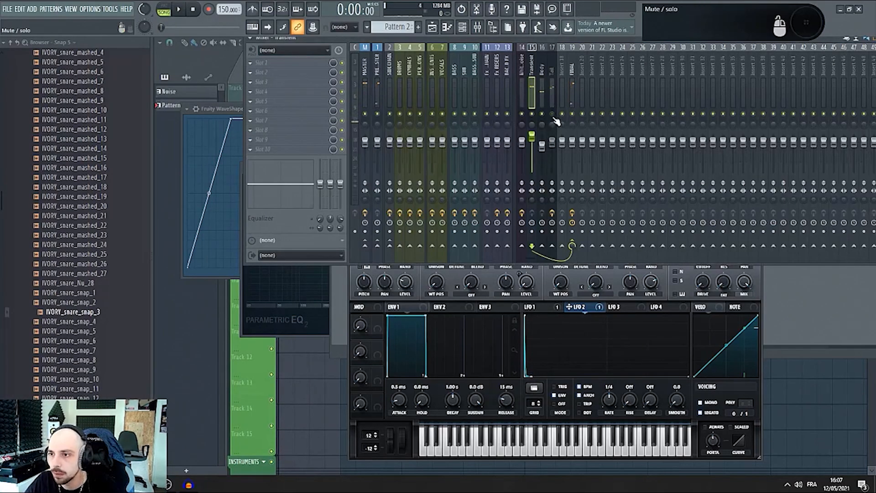
left_click_drag(543, 158, 542, 173)
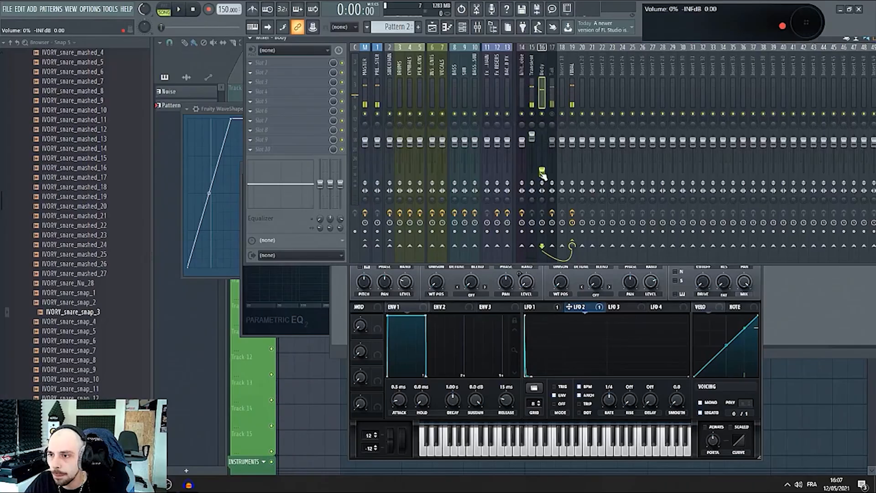
- Solo the Transient mixer track during playback and load OTT in its effect slot 6
left_click(536, 82)
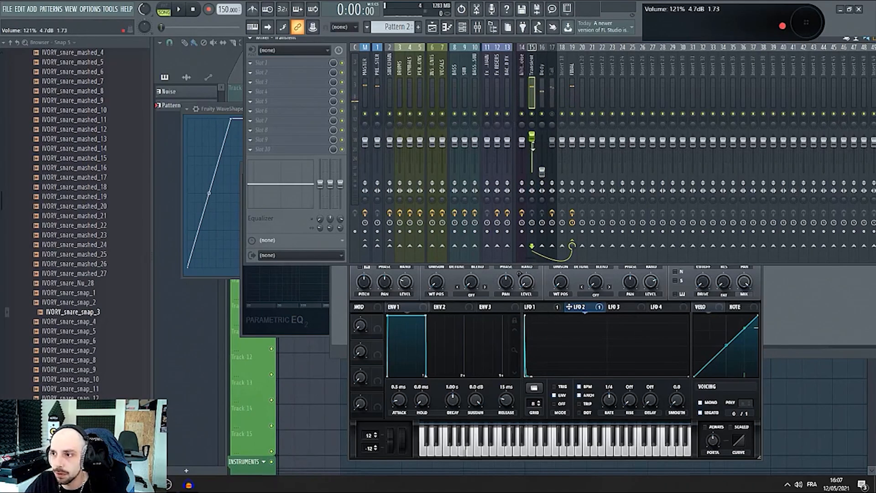
right_click(532, 114)
key("space")
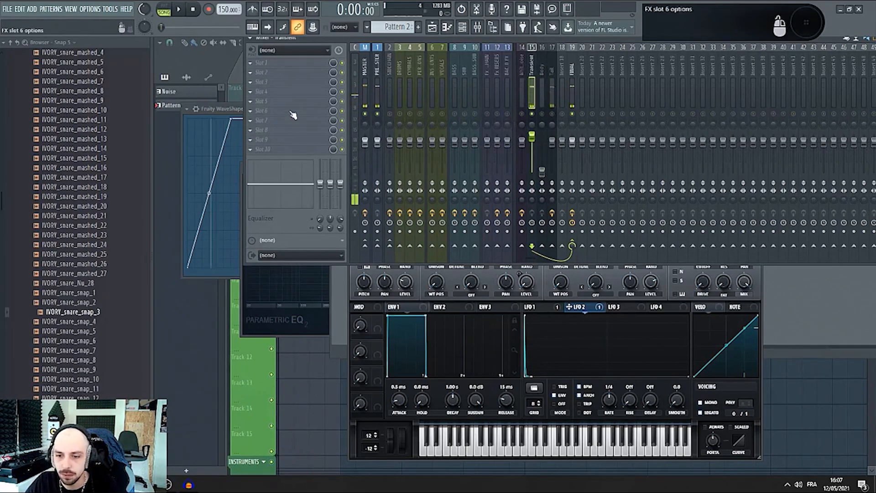
left_click(293, 112)
left_click(309, 140)
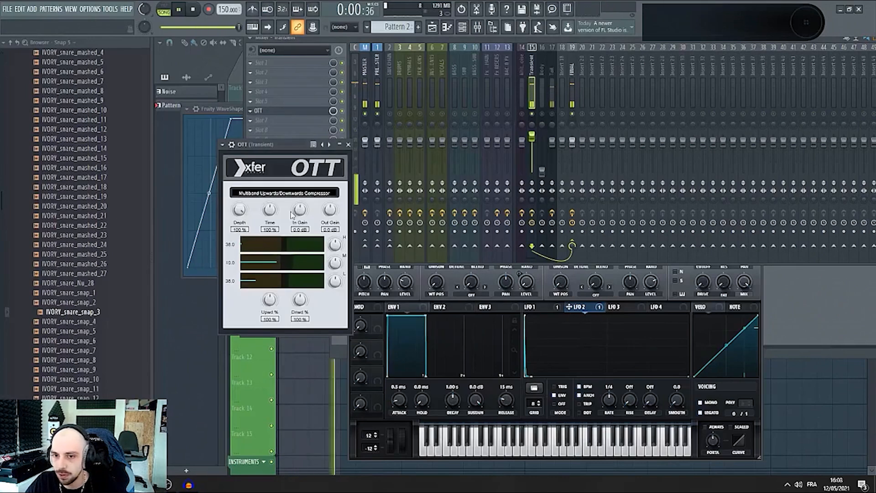
- Re-enable the Body and Tail mixer tracks, bring Body's volume back up, raise Tail to 125%, and audition the mix
left_click(542, 114)
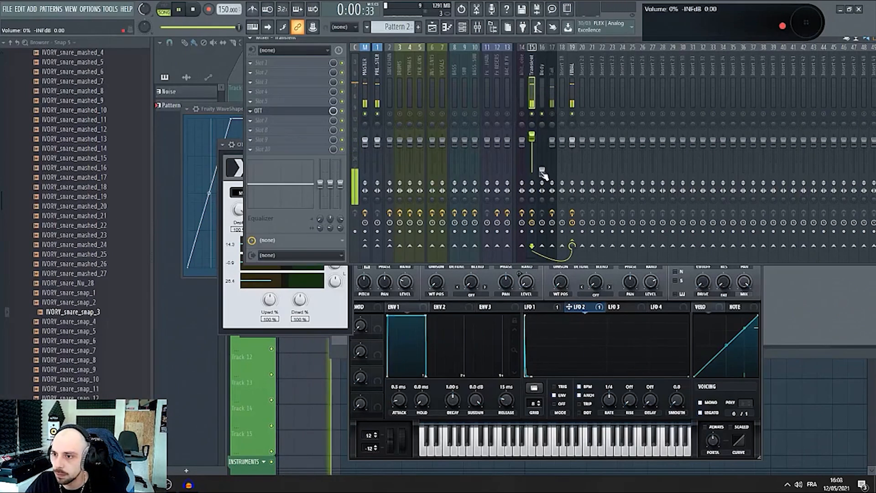
left_click_drag(541, 170, 552, 137)
left_click(552, 114)
key("space")
key("space")
key("space")
key("space")
key("space")
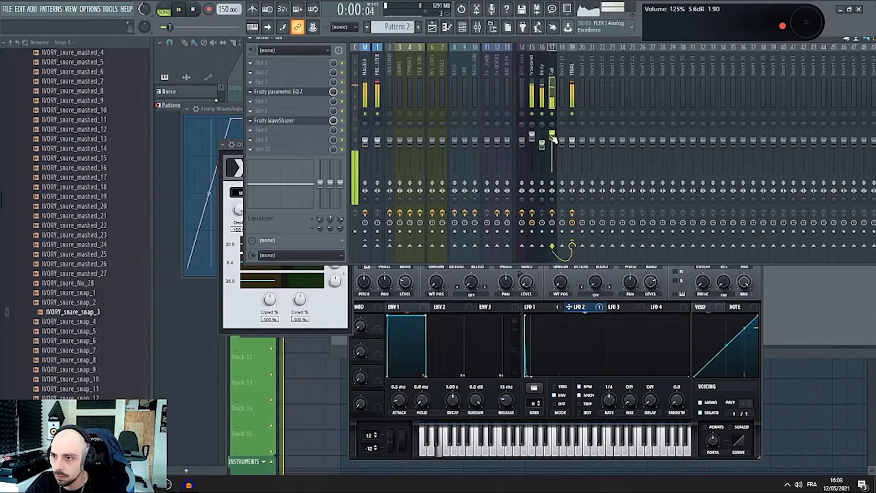
- Lengthen the decay of LFO 1 in the Tail's Serum to the end of the grid, with an earlier peak and a deeper tail curve
key("F6")
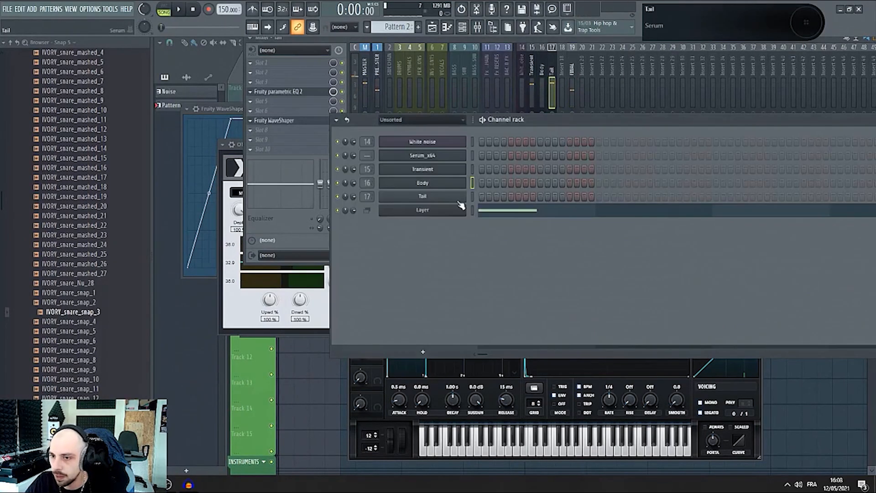
left_click(427, 195)
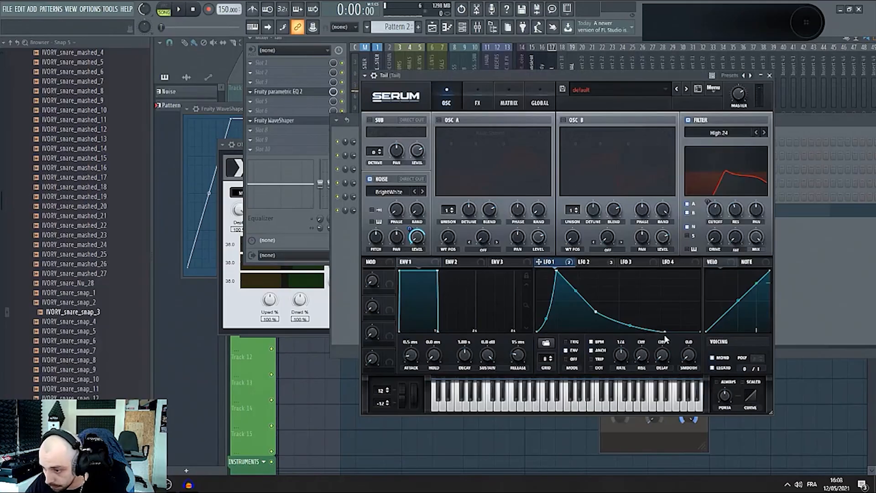
left_click_drag(663, 332, 699, 332)
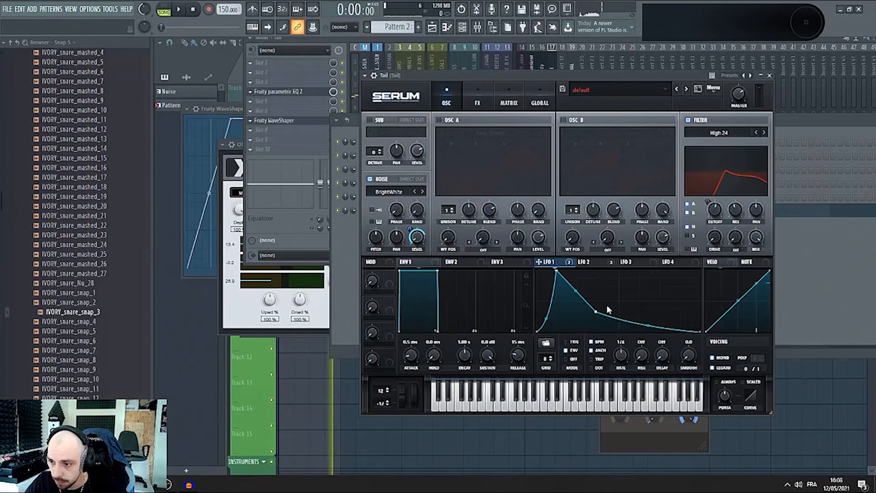
left_click_drag(598, 310, 622, 313)
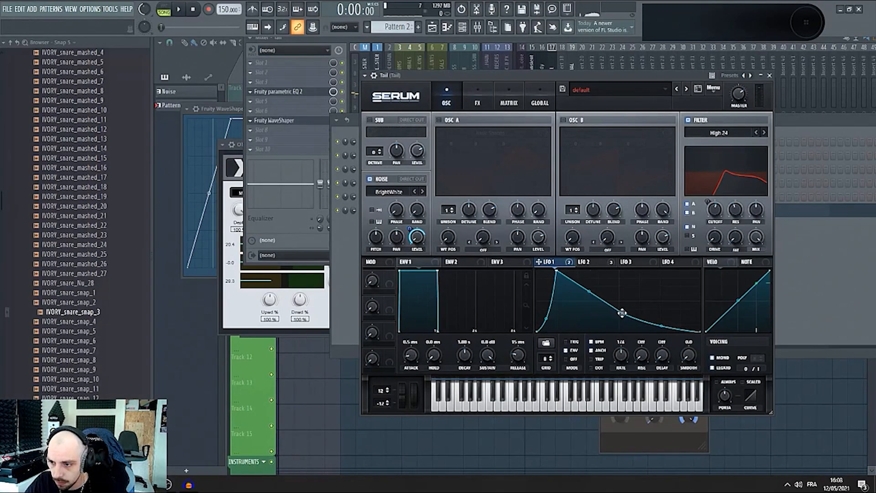
left_click_drag(562, 267, 552, 223)
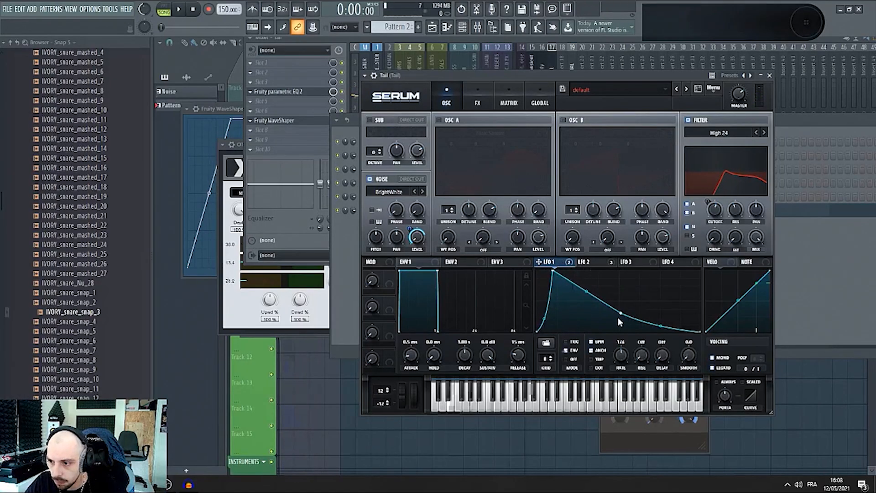
left_click_drag(619, 313, 654, 330)
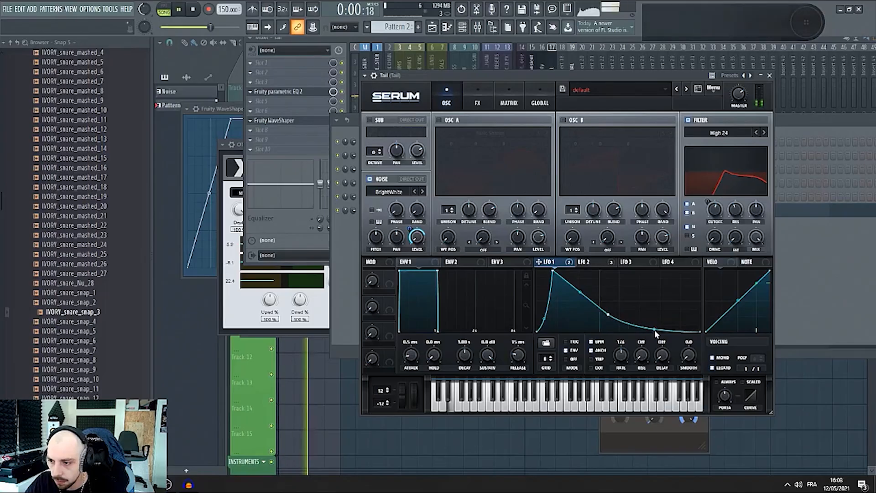
- Adjust the Tail's High 24 filter cutoff to about 690 Hz and audition the pattern
left_click_drag(712, 216, 712, 217)
key("space")
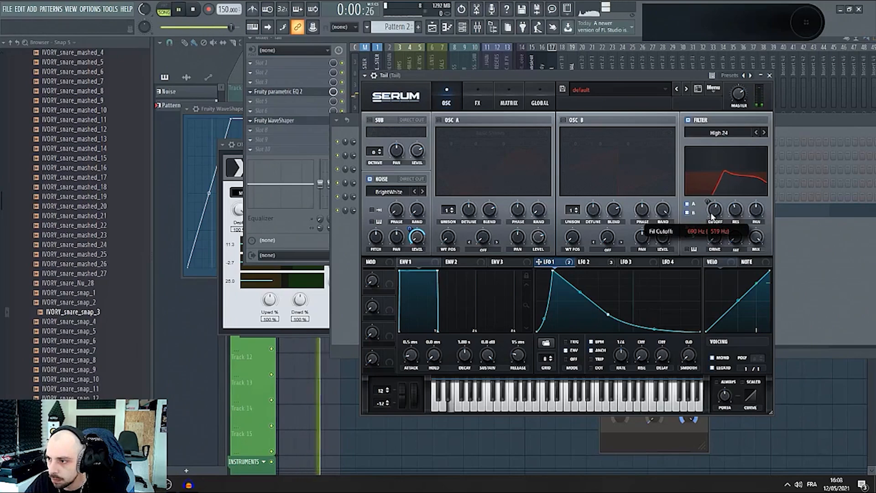
key("space")
- Reshape LFO 1 of the Body's Serum with a shorter hold and a slightly longer decay, and audition the pattern
key("F6")
left_click(439, 181)
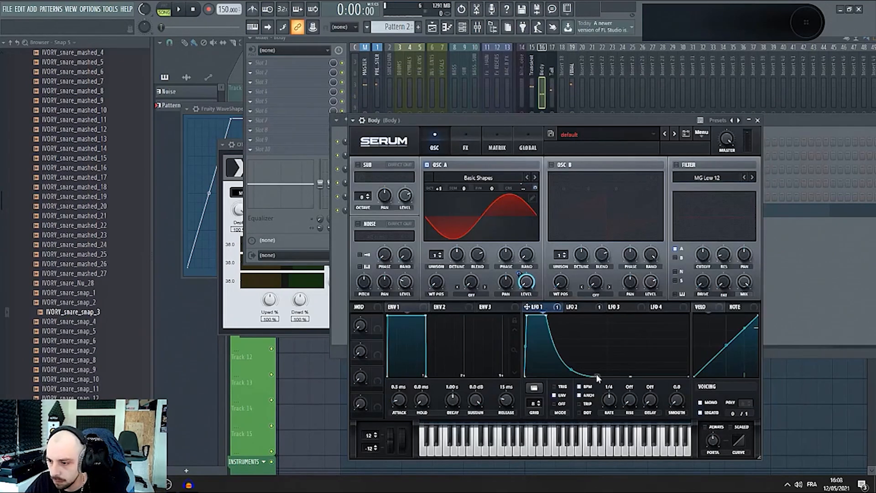
left_click_drag(596, 373, 630, 375)
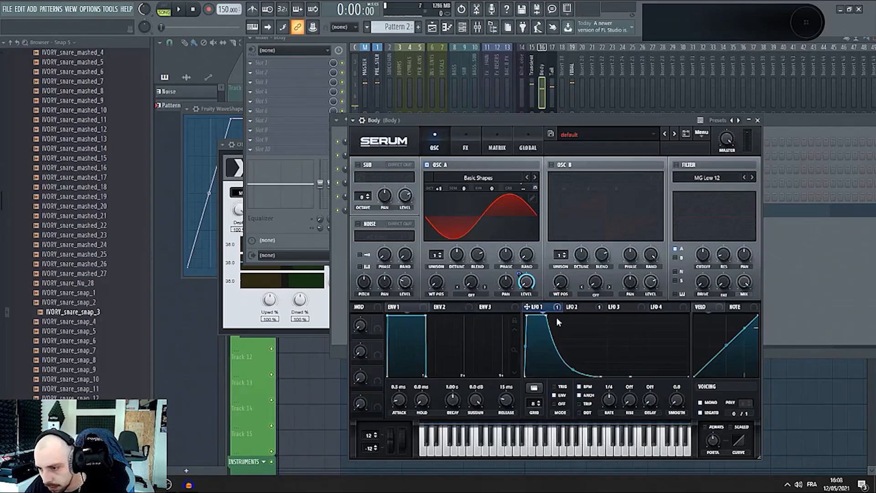
left_click_drag(546, 317, 534, 308)
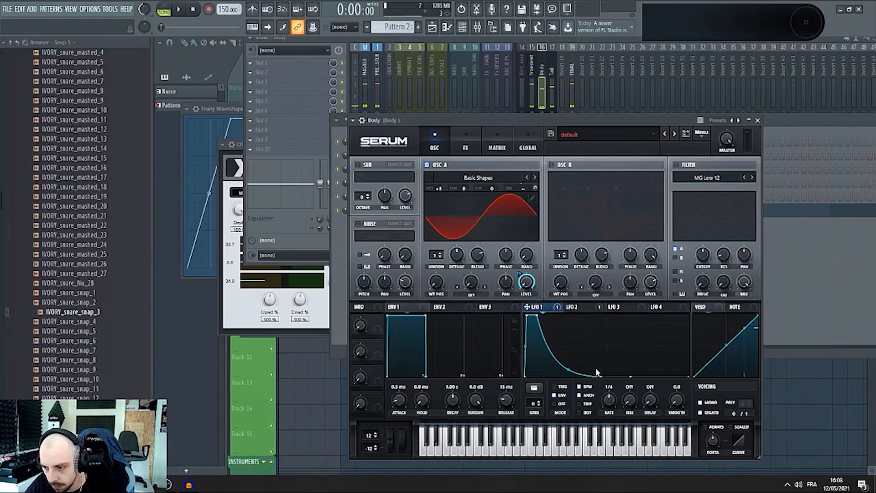
left_click_drag(598, 376, 608, 376)
key("space")
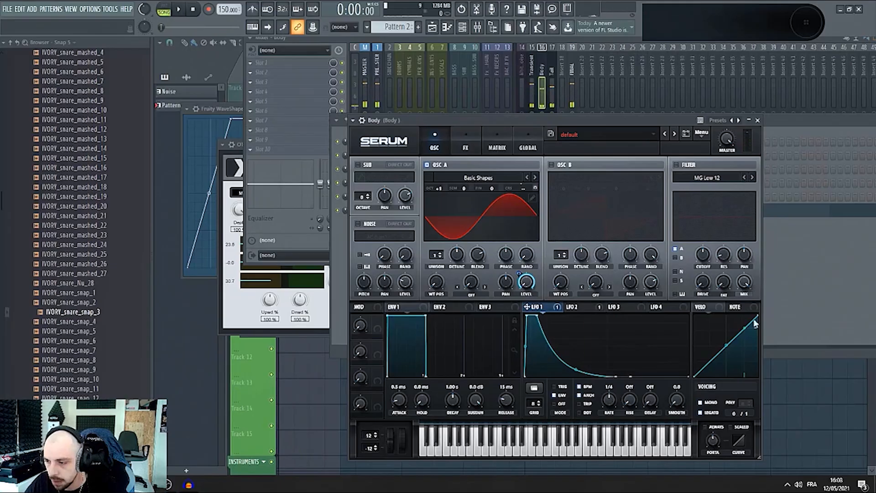
key("space")
- Open the Layer channel's piano roll, try its note at a higher pitch around D4, and delete it
key("F6")
left_click(505, 211)
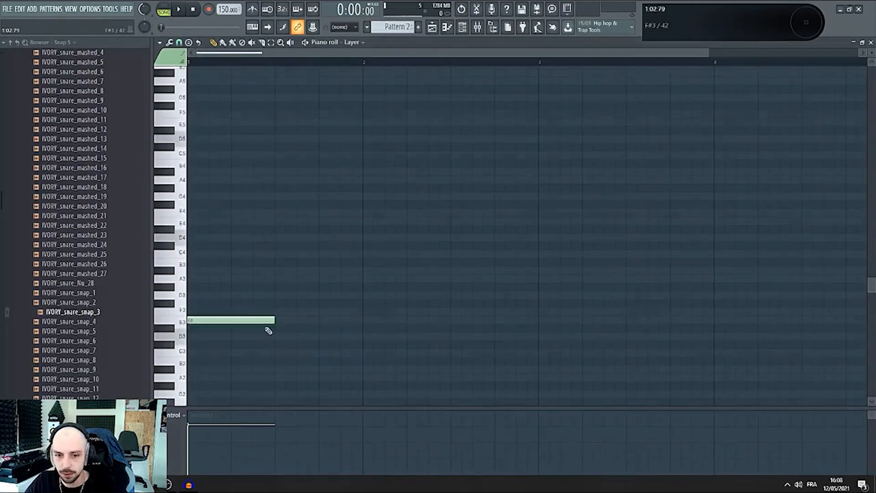
left_click_drag(200, 296, 207, 237)
right_click(224, 233)
- Try notes at A#2 and E3 at the start of the Layer pattern
scroll(379, 200, "down", 3)
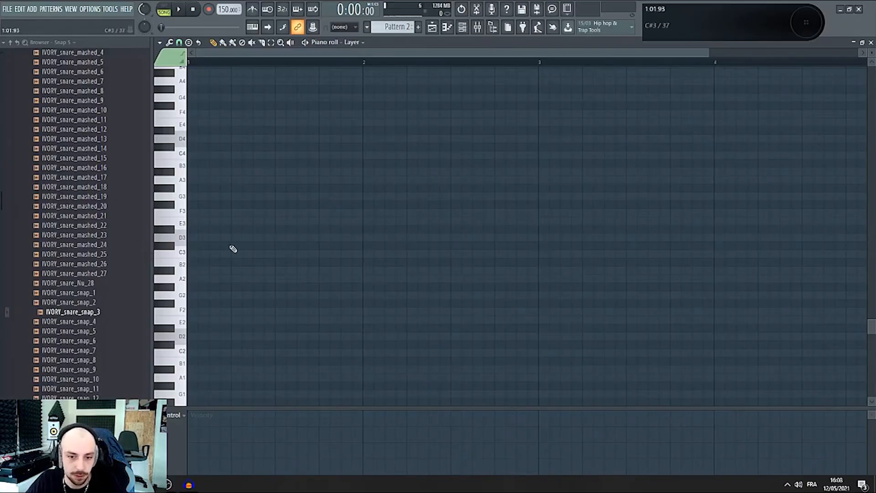
left_click_drag(196, 346, 198, 270)
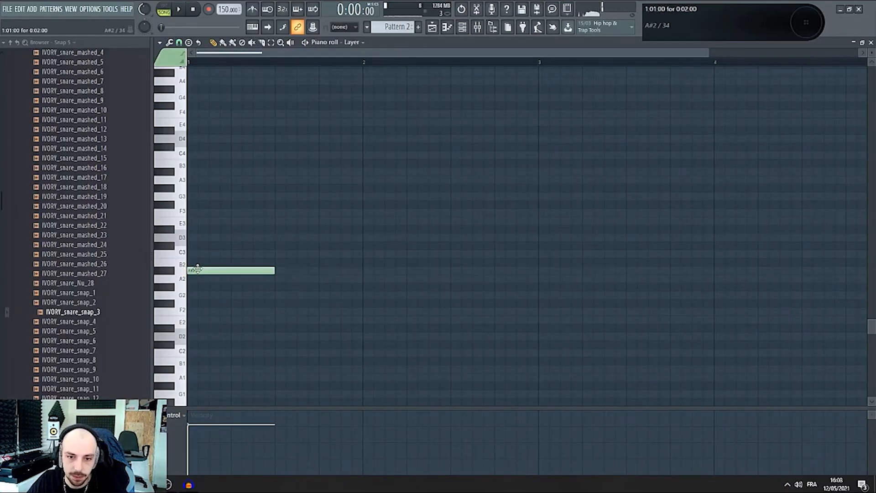
left_click(211, 222)
right_click(213, 222)
- Replace the A#2 note with a one-beat D3 note at the start of the Layer pattern
right_click(208, 270)
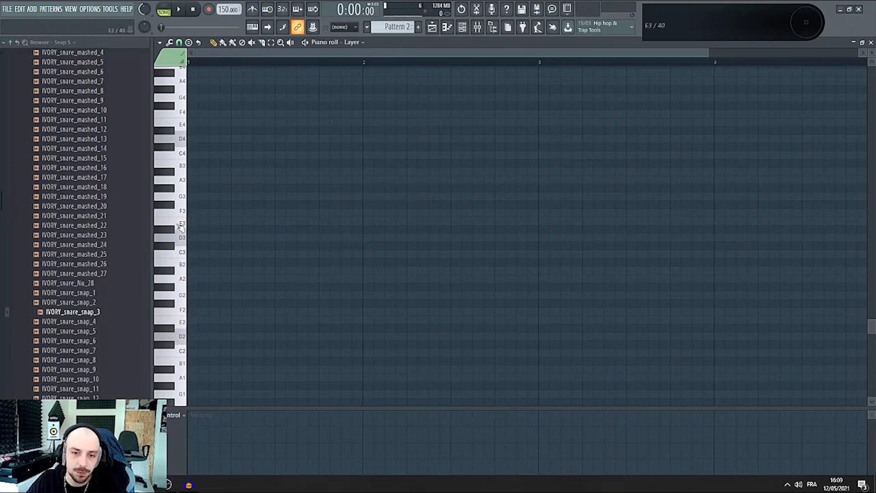
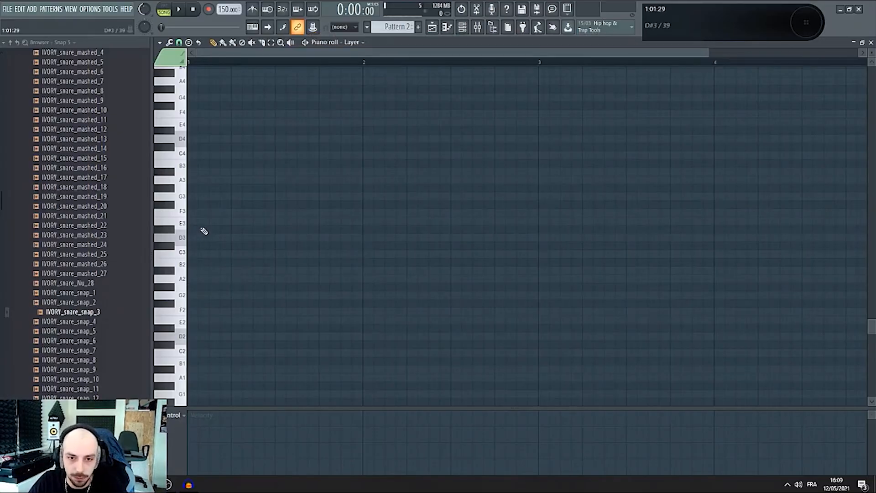
mouse_move(197, 228)
left_mouse_down()
mouse_move(196, 237)
mouse_move(232, 237)
left_mouse_up()
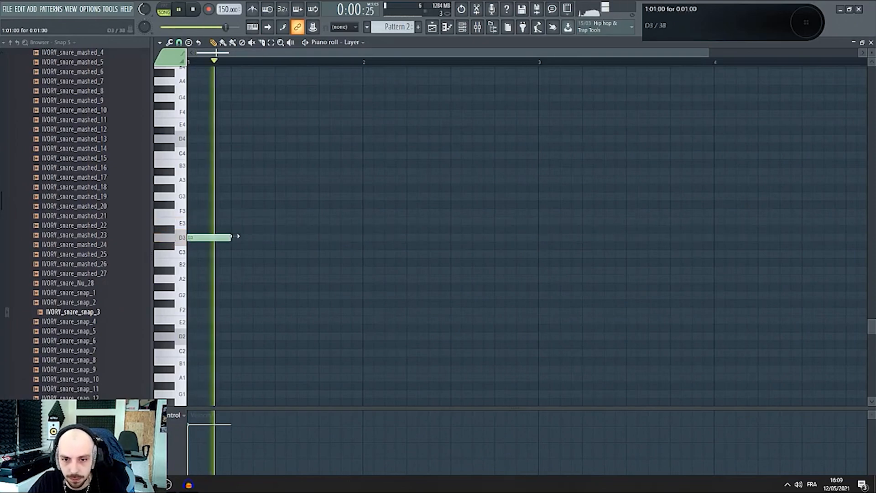
- Shorten the decay of LFO 1 in the Transient channel's Serum and audition the pattern
left_click(469, 24)
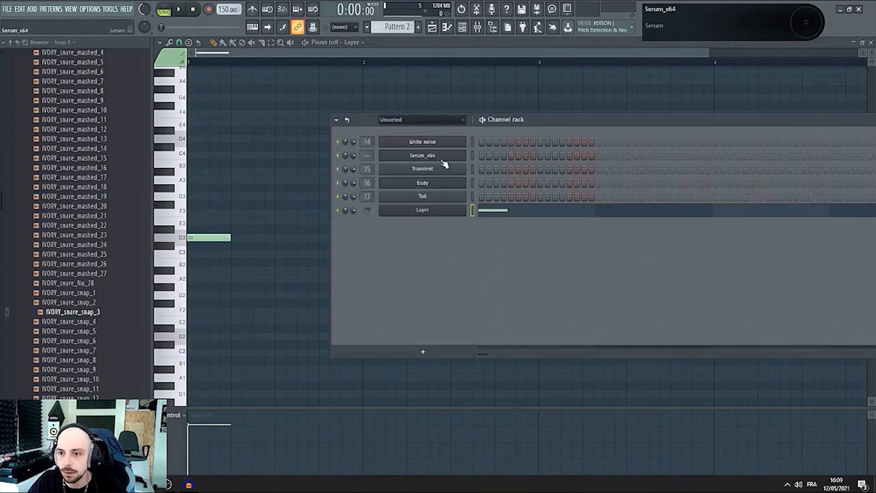
left_click(456, 169)
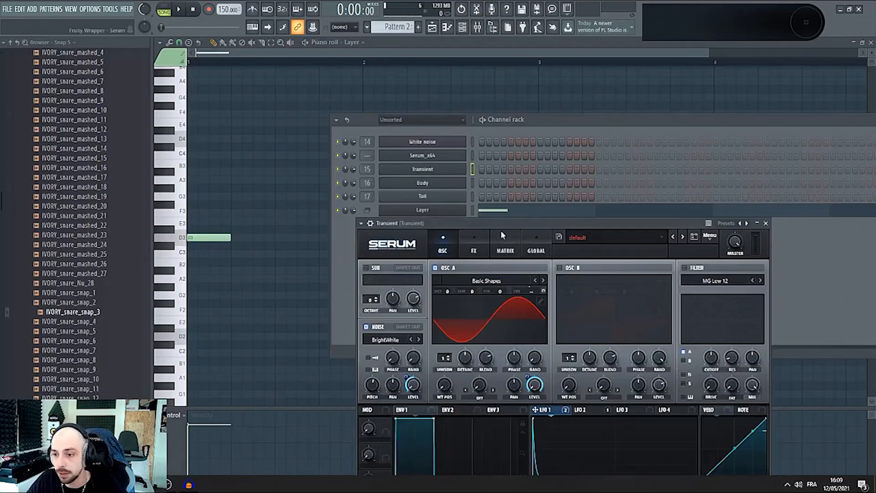
key("space")
key("space")
left_click_drag(587, 224, 559, 111)
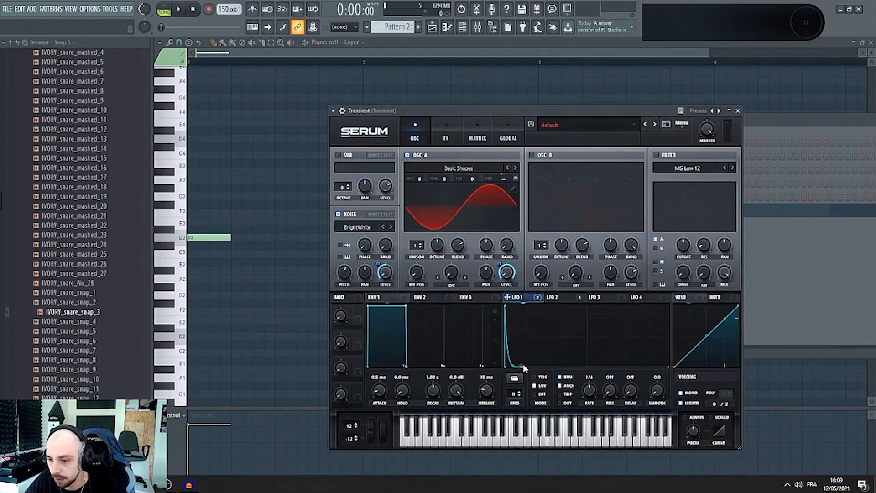
key("space")
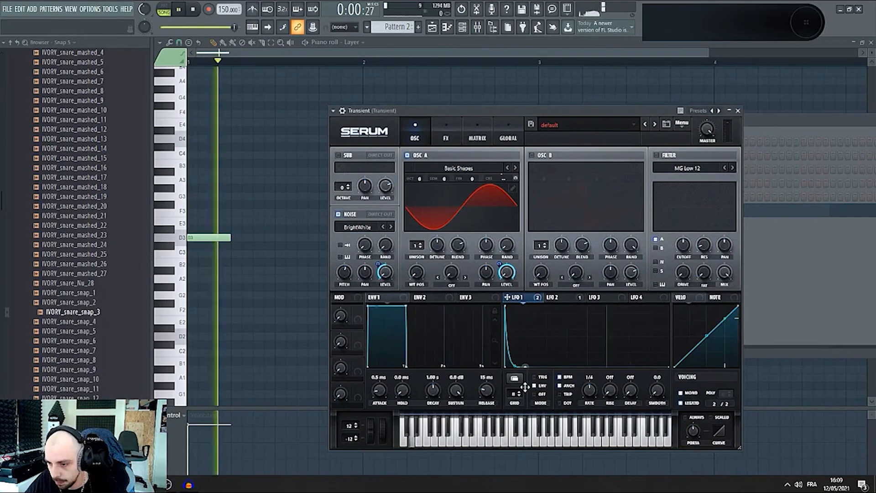
key("space")
left_click_drag(523, 386, 517, 403)
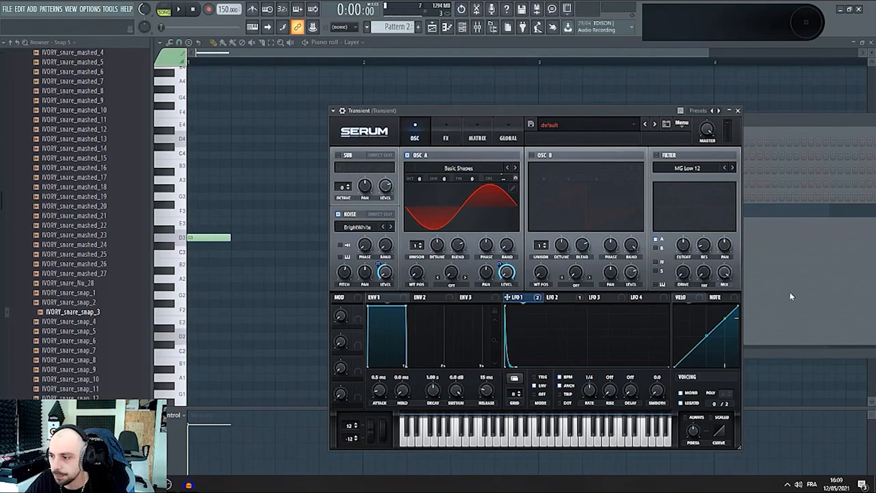
- Transpose oscillator A in the Body's Serum up a few semitones and reshape LFO 1 without a hold and with a shorter decay
key("F6")
left_click(431, 183)
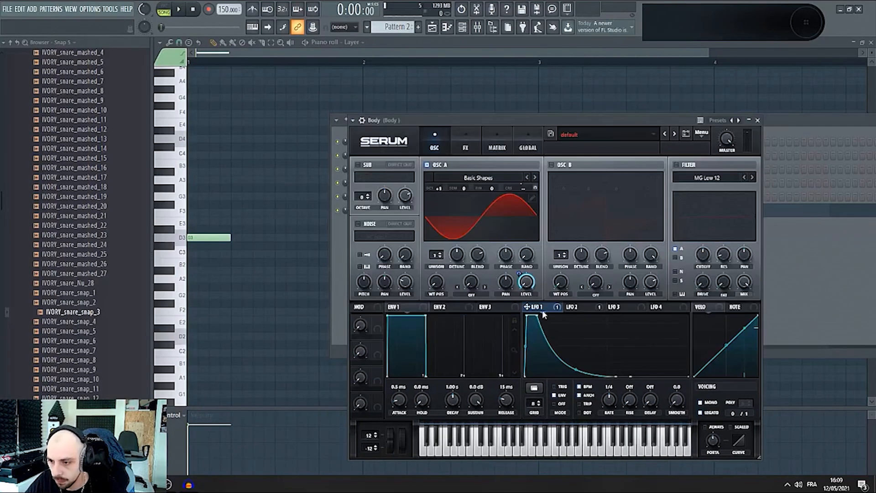
left_click_drag(463, 188, 470, 174)
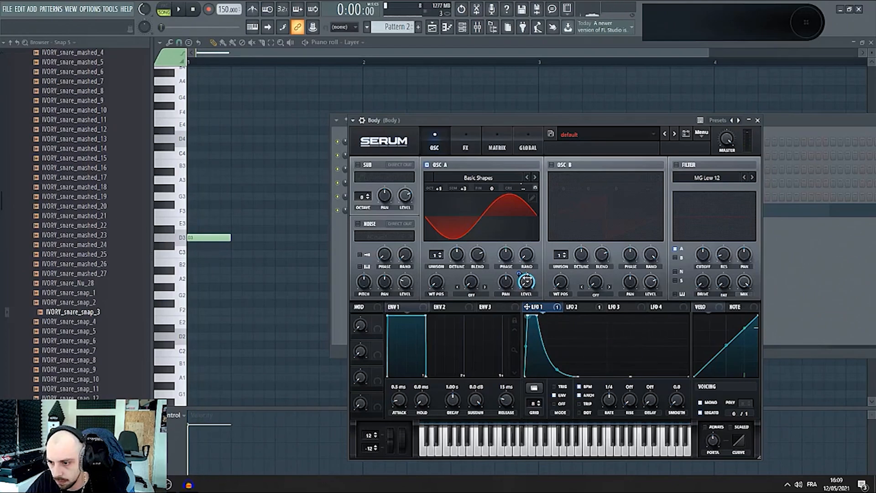
left_click_drag(536, 316, 548, 341)
key("space")
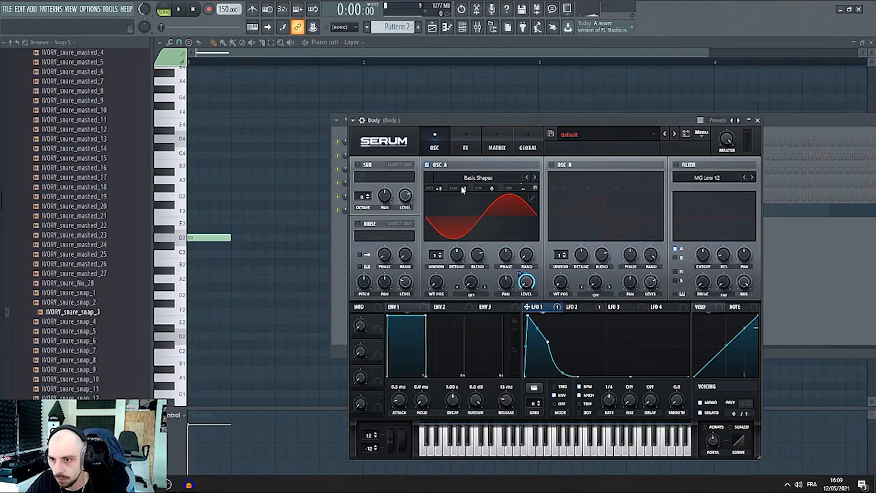
mouse_move(461, 185)
left_mouse_down()
mouse_move(461, 216)
mouse_move(470, 187)
left_mouse_up()
key("space")
- Lower the Tail's mixer volume slightly and shorten the LFO 1 decay in its Serum, auditioning the pattern
left_click(478, 26)
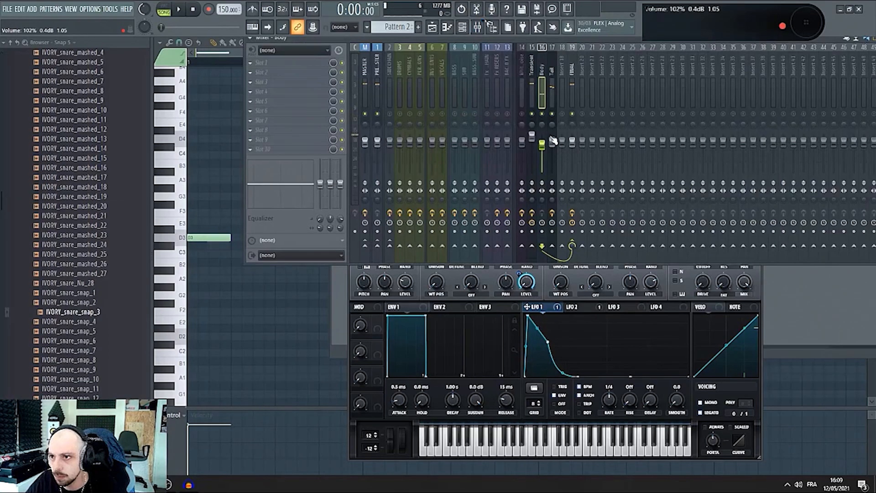
left_click(552, 143)
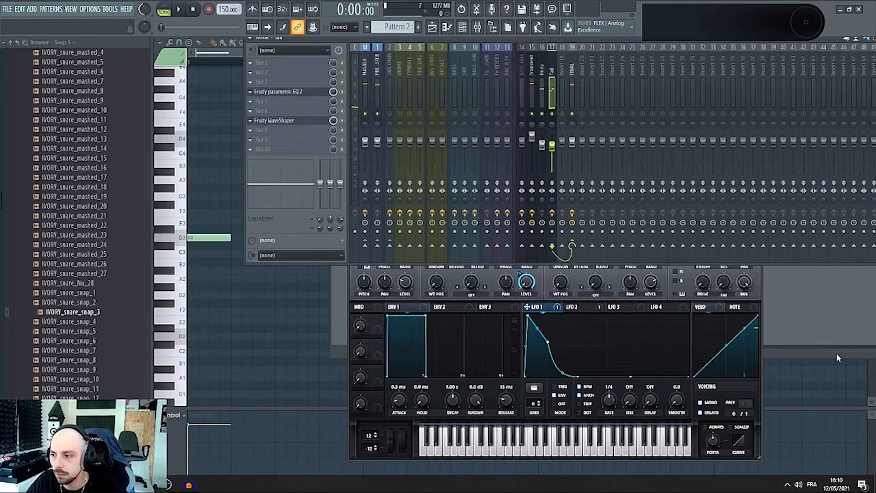
key("F6")
left_click(445, 198)
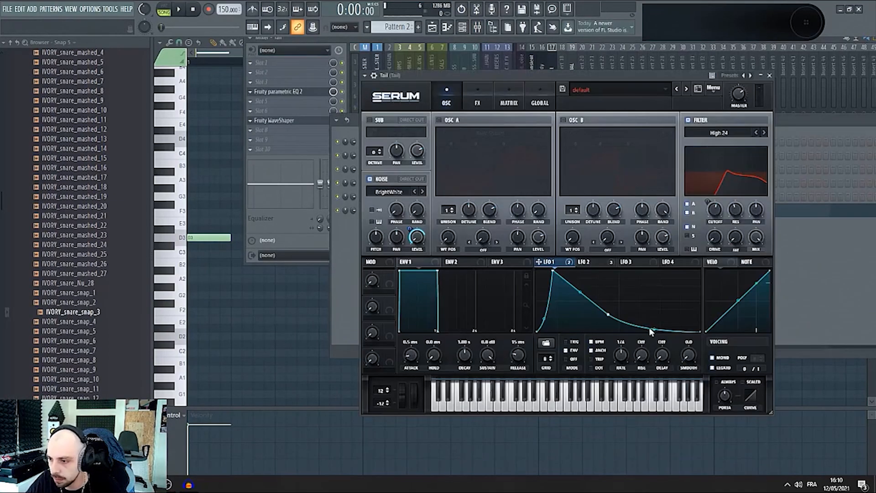
key("space")
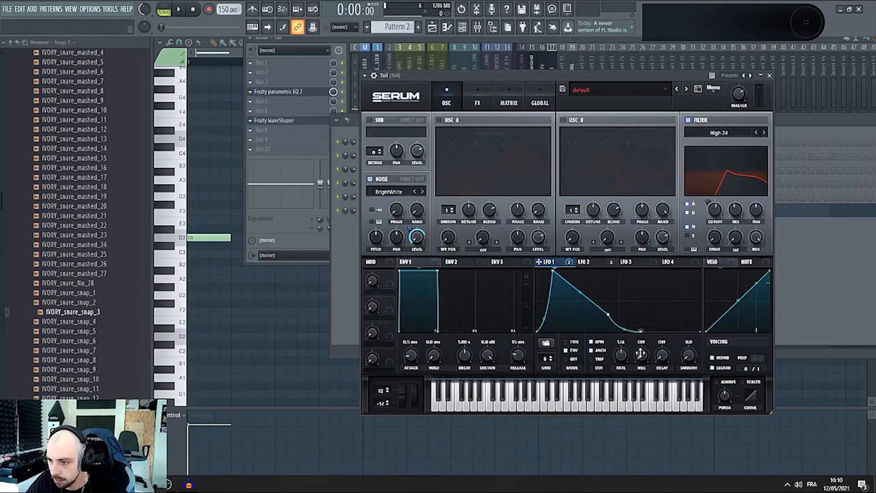
left_click_drag(608, 312, 586, 311)
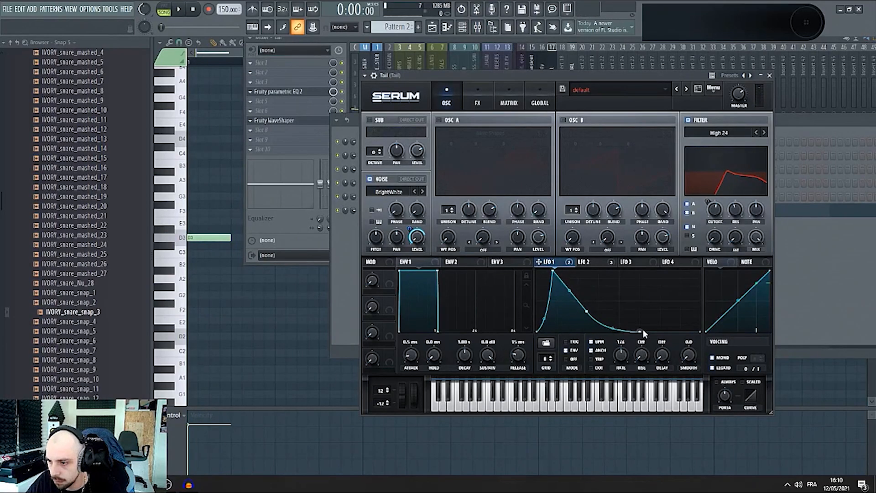
left_click_drag(640, 331, 664, 349)
key("space")
left_click_drag(587, 311, 594, 309)
key("space")
key("space")
- Open kHs Distortion on the FINAL mixer track and raise its Drive while auditioning the snare
left_click(568, 57)
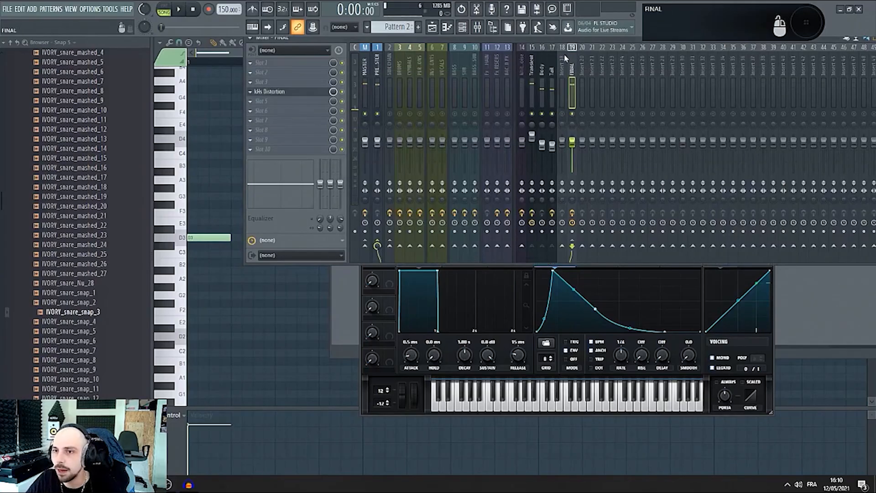
left_click(303, 93)
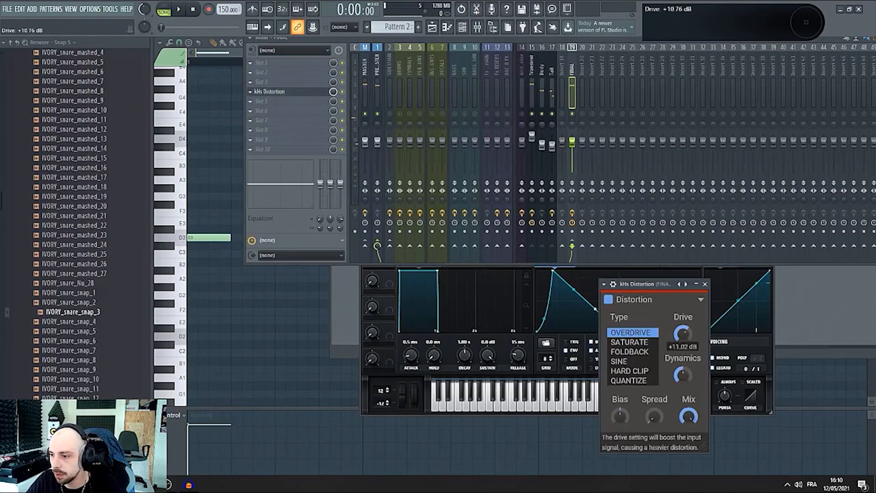
left_click_drag(657, 285, 658, 284)
key("space")
key("space")
left_click_drag(683, 334, 683, 322)
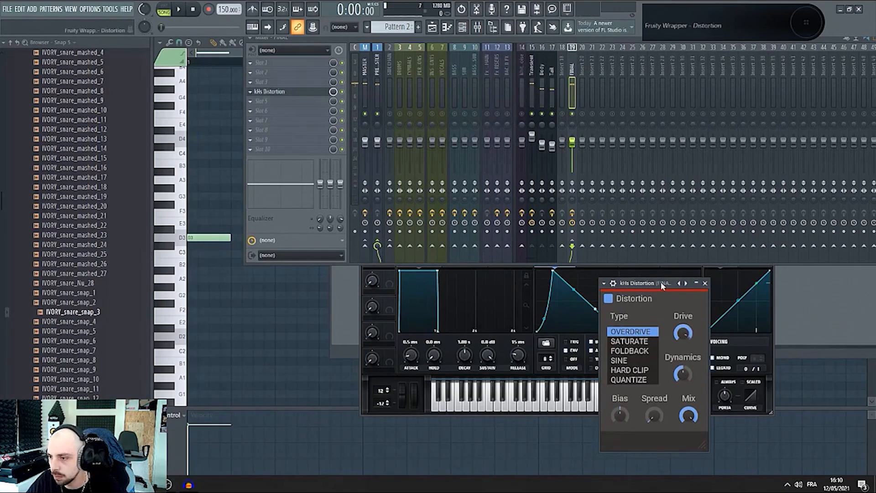
key("space")
key("space")
- Reduce the Drive of the FINAL track's distortion slightly and listen to the pattern
left_click_drag(657, 283, 659, 277)
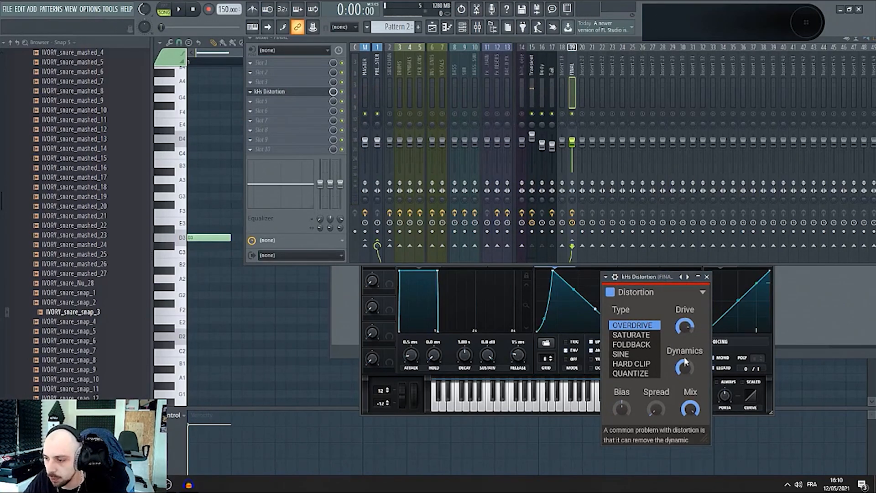
left_click_drag(656, 279, 667, 269)
key("space")
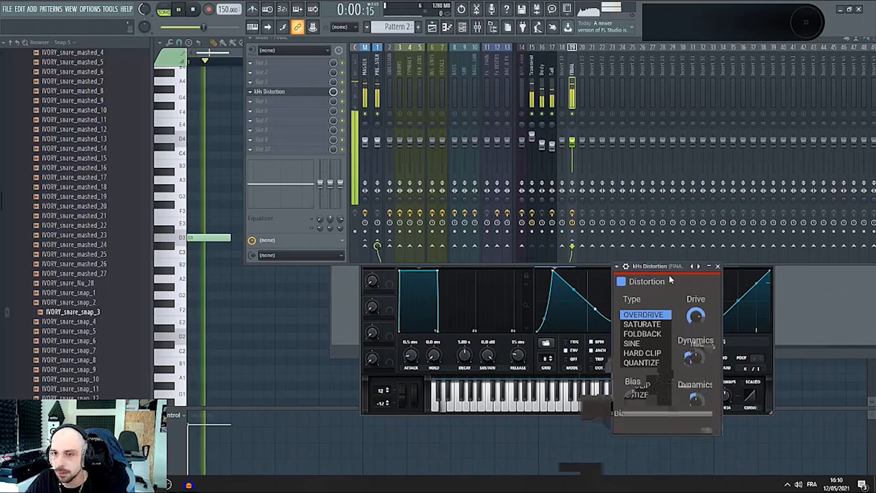
left_click_drag(699, 315, 700, 320)
left_click_drag(677, 272, 682, 271)
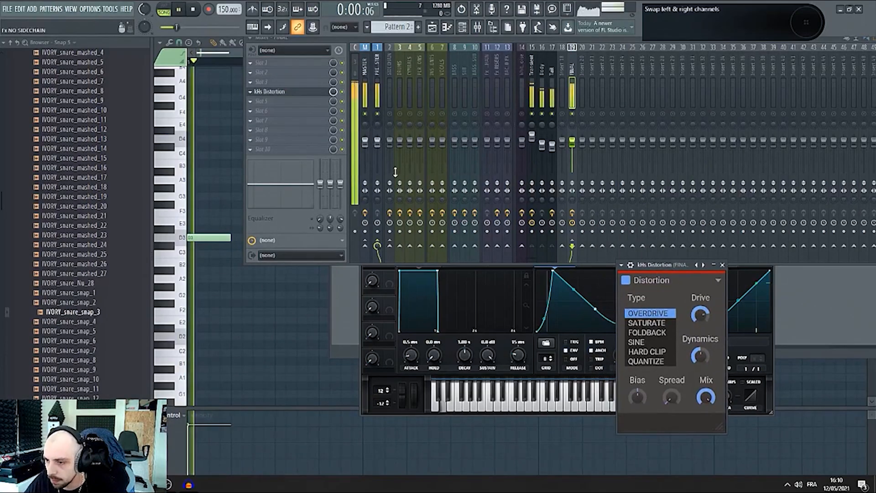
key("space")
- Insert Fruity Parametric EQ 2 after the distortion on the FINAL track and audition the snare through it
left_click(285, 111)
mouse_move(246, 286)
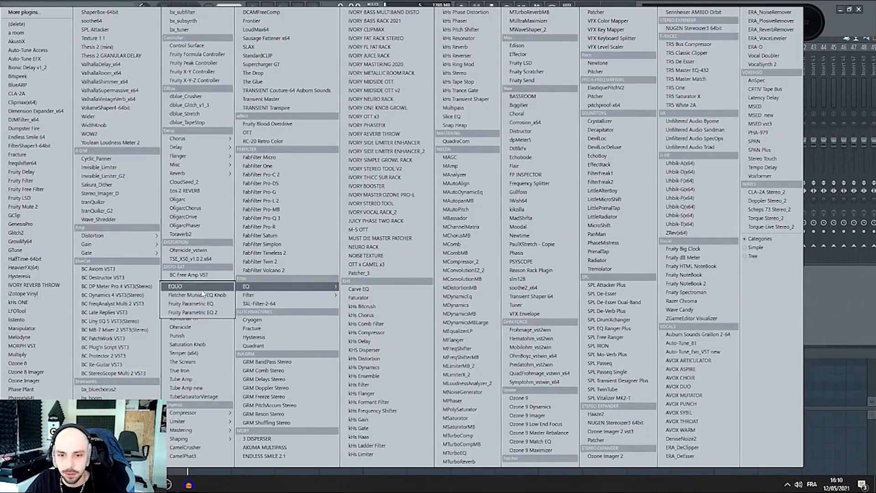
left_click(191, 312)
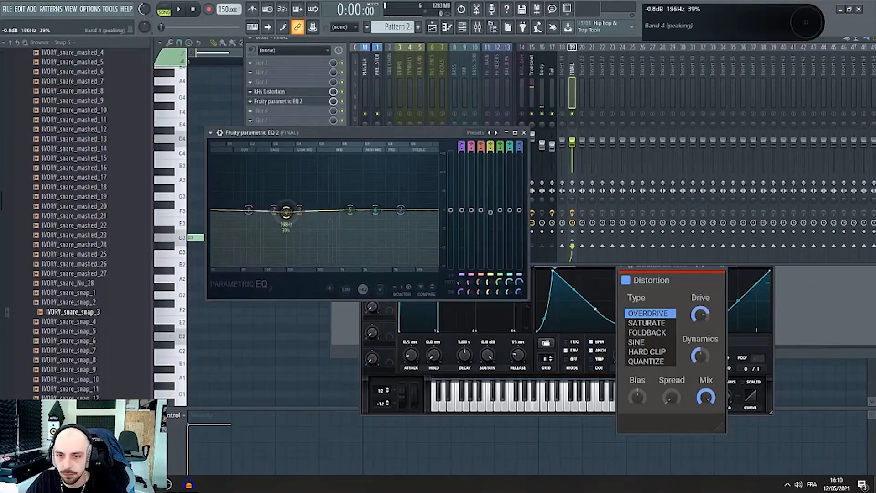
key("space")
key("space")
key("space")
key("space")
key("space")
key("space")
- Shift the EQ's band 4 slightly lower in frequency and adjust its bandwidth
mouse_move(287, 215)
left_mouse_down()
mouse_move(297, 193)
mouse_move(283, 192)
mouse_move(280, 173)
mouse_move(282, 219)
mouse_move(282, 212)
left_mouse_up()
scroll(286, 218, "down", 5)
key("space")
key("space")
key("space")
key("space")
- Boost the top end slightly with the EQ's upper bands and audition the pattern repeatedly
left_click_drag(349, 208, 423, 202)
key("space")
key("space")
key("space")
key("space")
key("space")
key("space")
key("space")
key("space")
- Pull the EQ's band 1 fully down to cut the lowest frequencies, and audition the result
left_click_drag(249, 209, 245, 263)
key("space")
key("space")
key("space")
key("space")
key("space")
key("space")
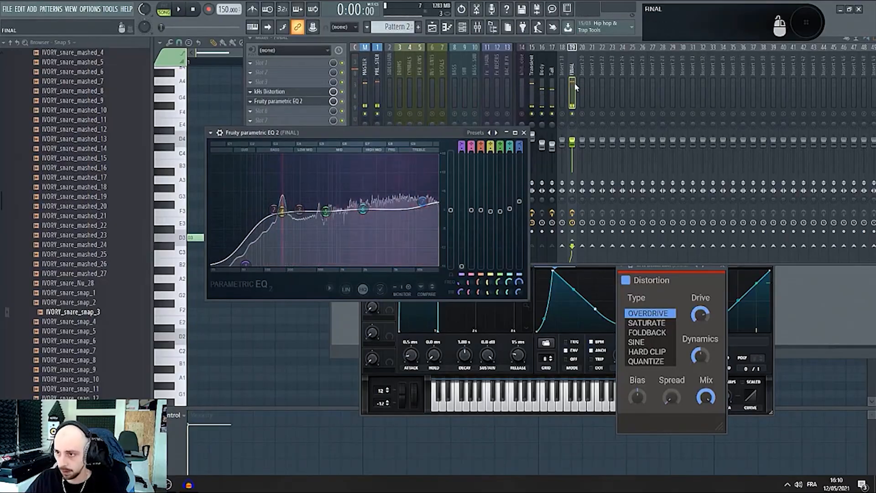
- Insert Fruity Convolver in an empty effect slot on the Tail mixer track
left_click(556, 91)
right_click(307, 140)
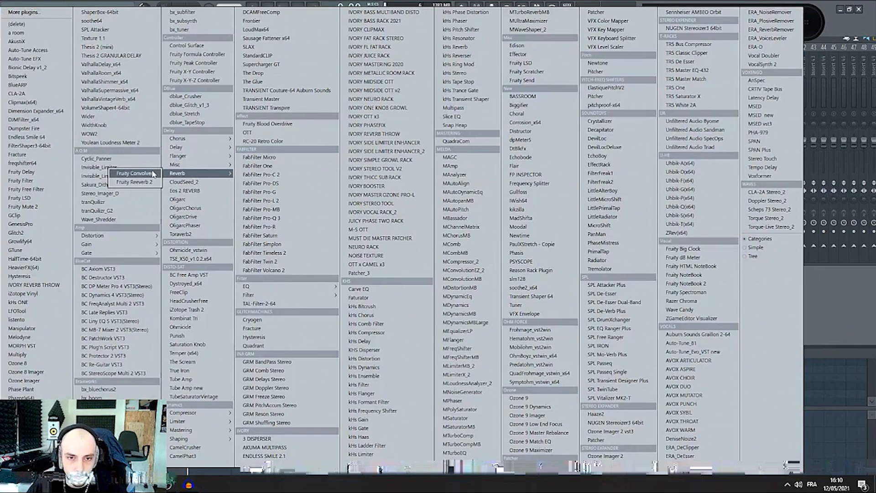
left_click(153, 173)
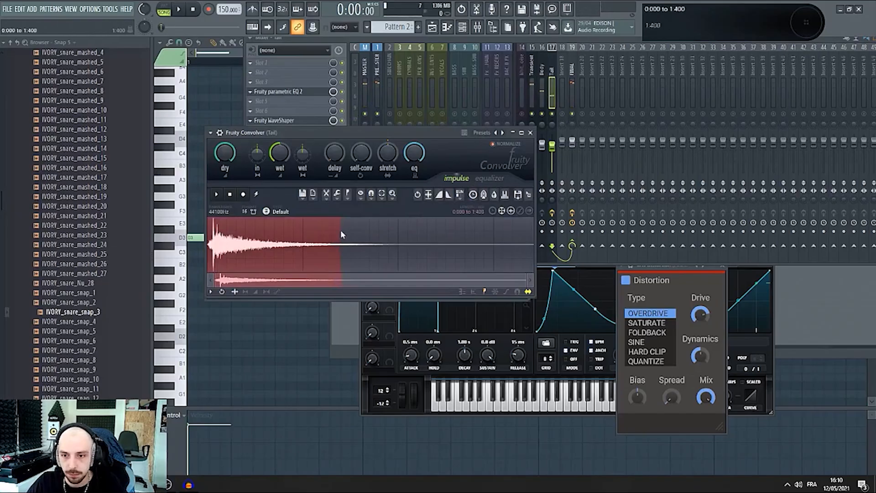
- Trim the Convolver's default impulse and fade it out for a shorter reverb
left_click(325, 197)
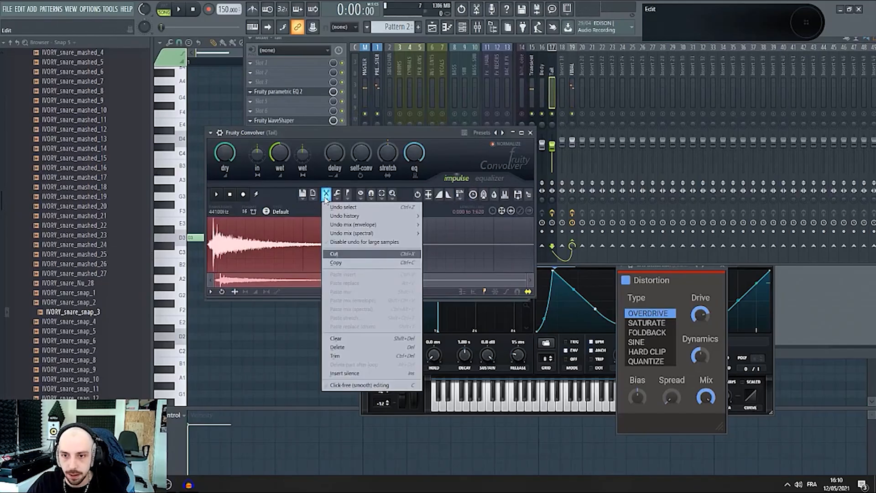
left_click(349, 363)
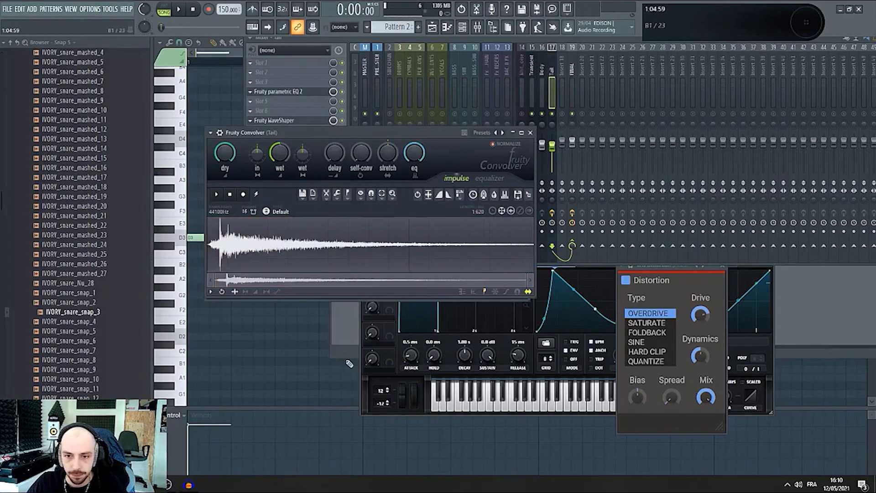
left_click(449, 194)
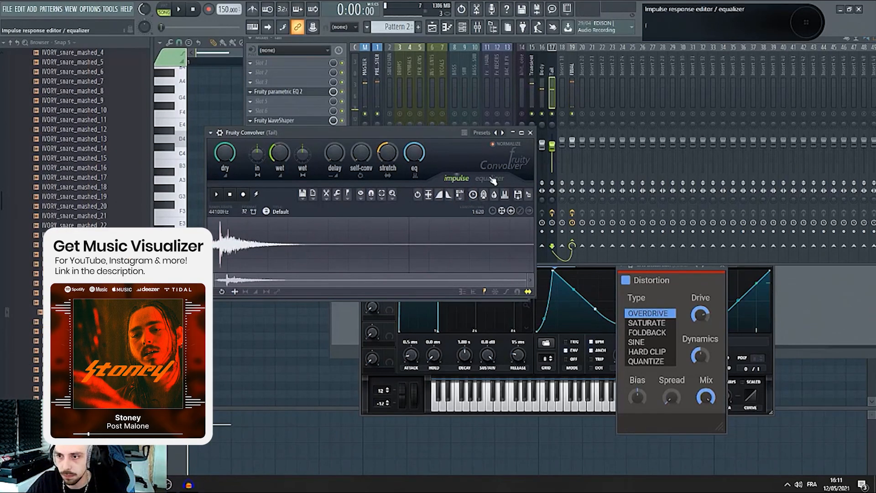
- Draw the Convolver's equalizer curve with a gradual roll-off below about 1 kHz, auditioning the snare
left_click(489, 178)
key("space")
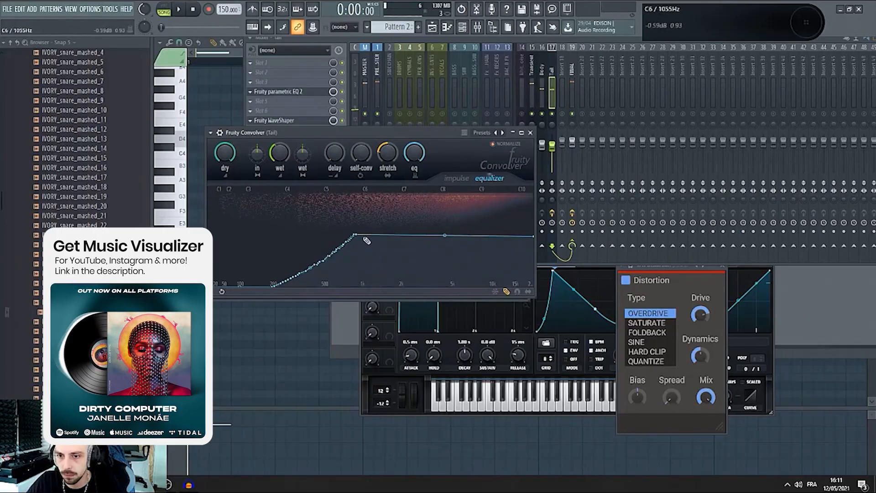
key("space")
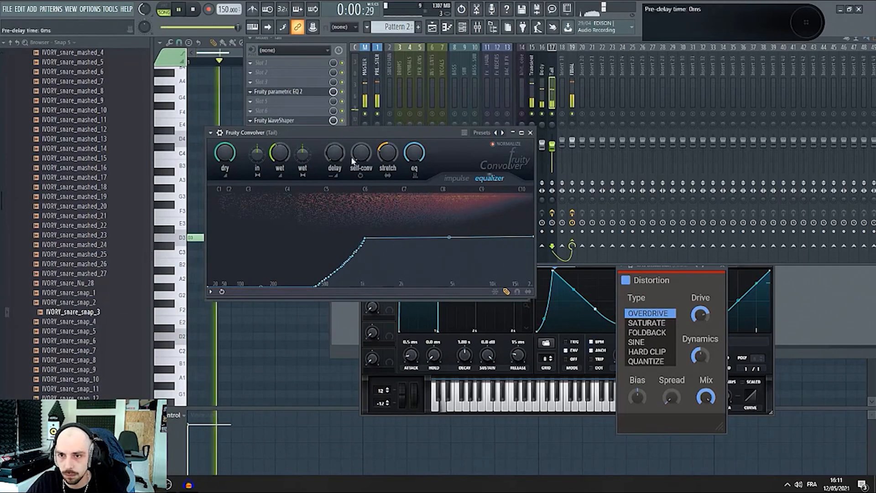
key("space")
left_click_drag(374, 238, 258, 287)
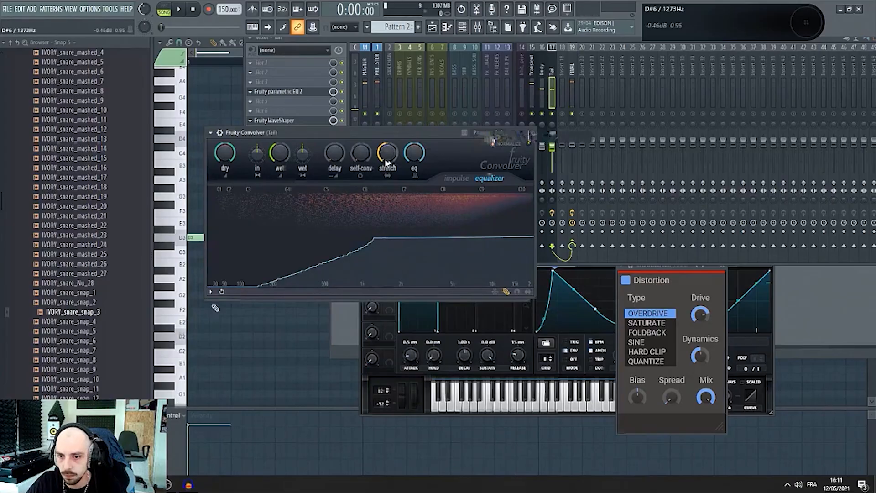
left_click_drag(332, 248, 208, 282)
key("space")
key("space")
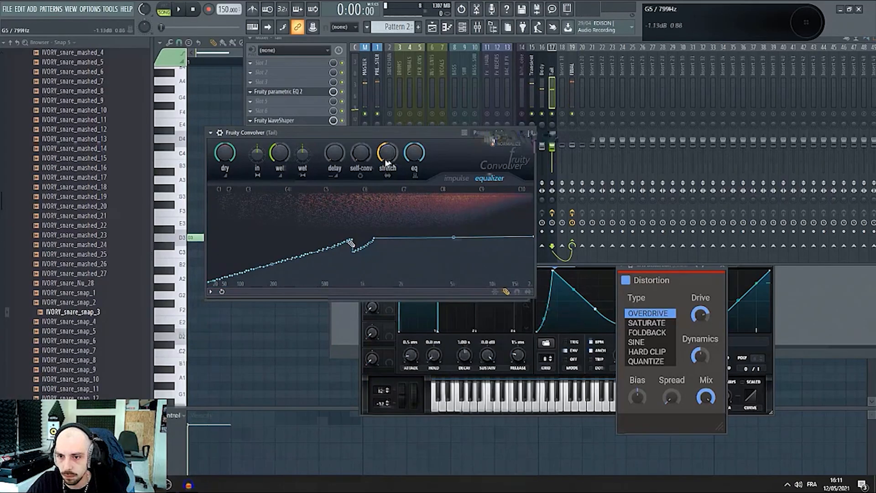
- Set the Convolver's wet stereo separation to 37% merged and self-convolution to 31%, and lower the wet level slightly
key("space")
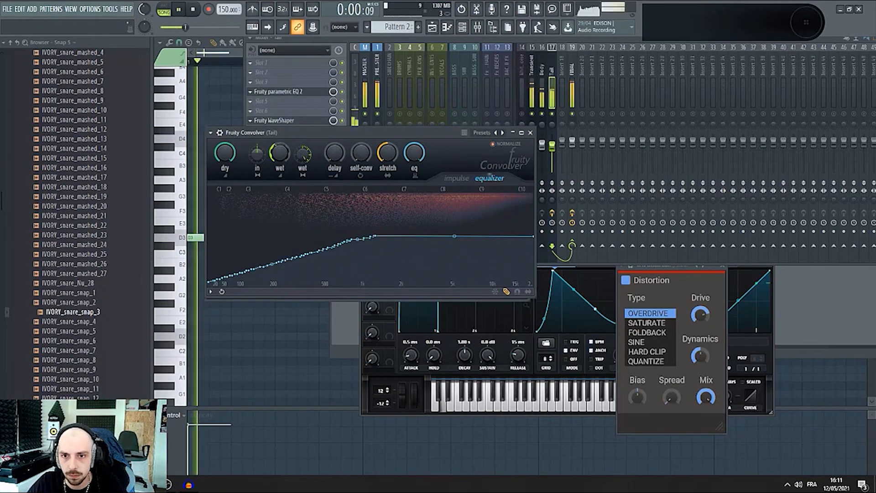
key("space")
left_click_drag(303, 153, 303, 139)
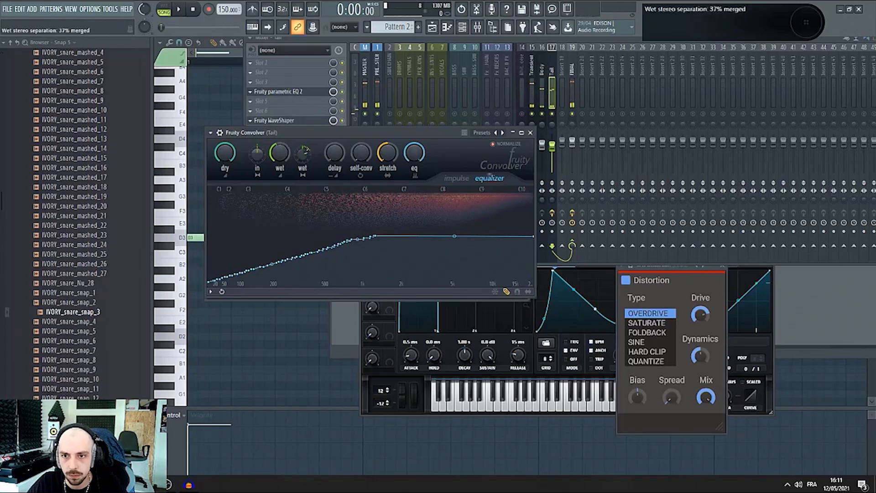
left_click_drag(366, 151, 367, 121)
key("space")
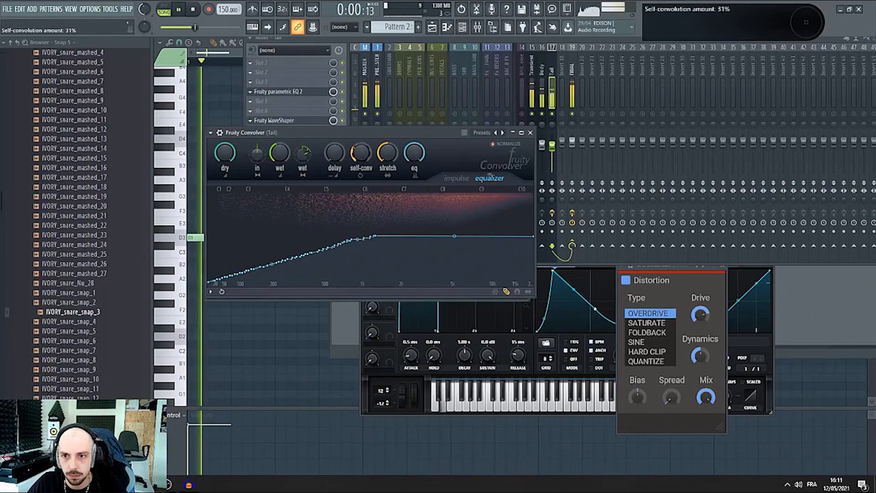
left_click_drag(279, 152, 279, 156)
key("space")
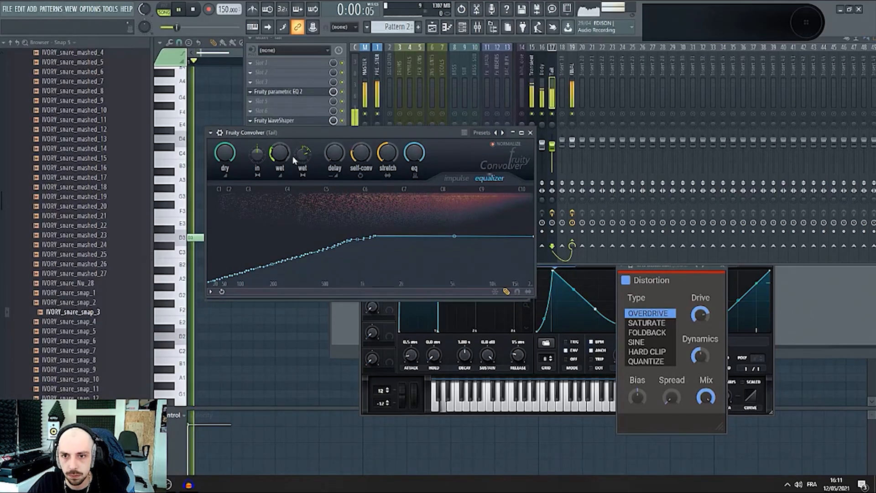
- Turn the Convolver's self-convolution fully down and audition the snare
key("space")
left_click_drag(361, 153, 361, 162)
key("space")
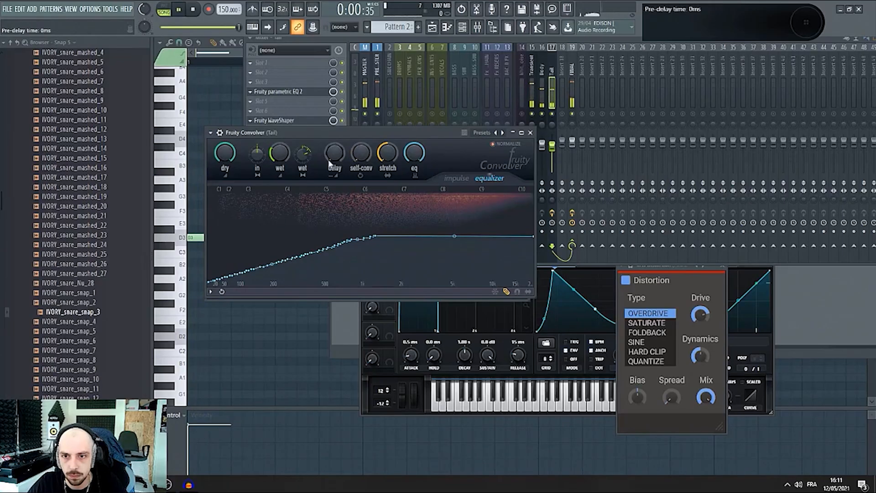
key("space")
key("space")
key("space")
key("space")
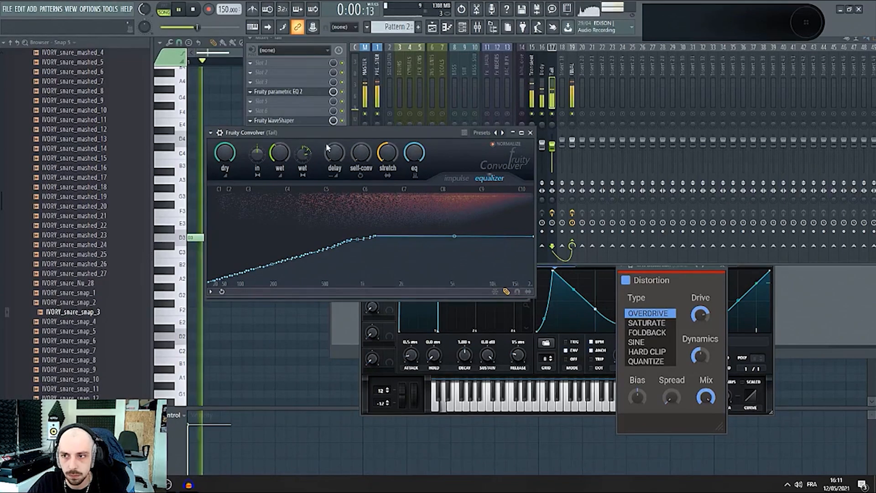
left_click(541, 68)
key("space")
left_click(315, 112)
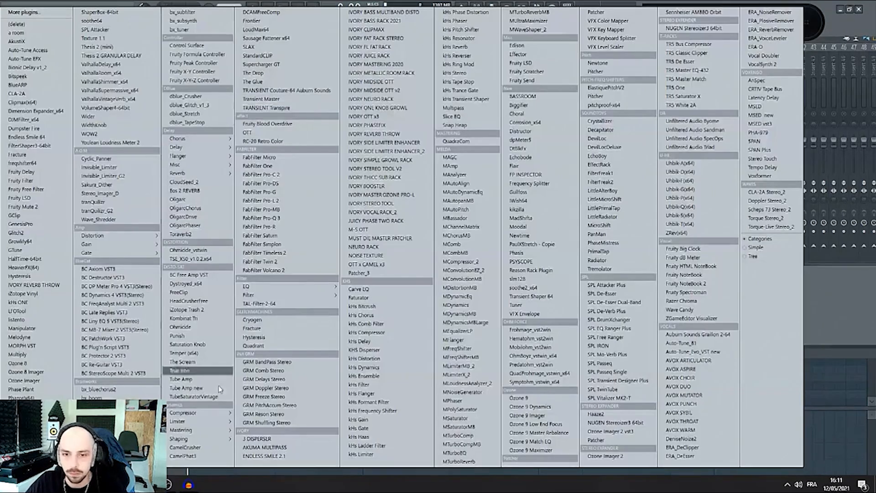
key("Escape")
key("Escape")
- Insert the OTT compressor in an empty effect slot on the FINAL mixer track
left_click(573, 123)
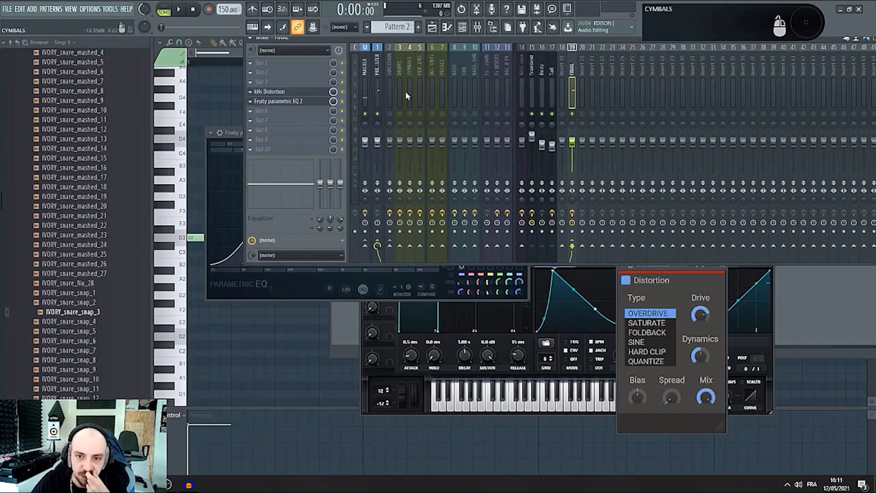
left_click(305, 145)
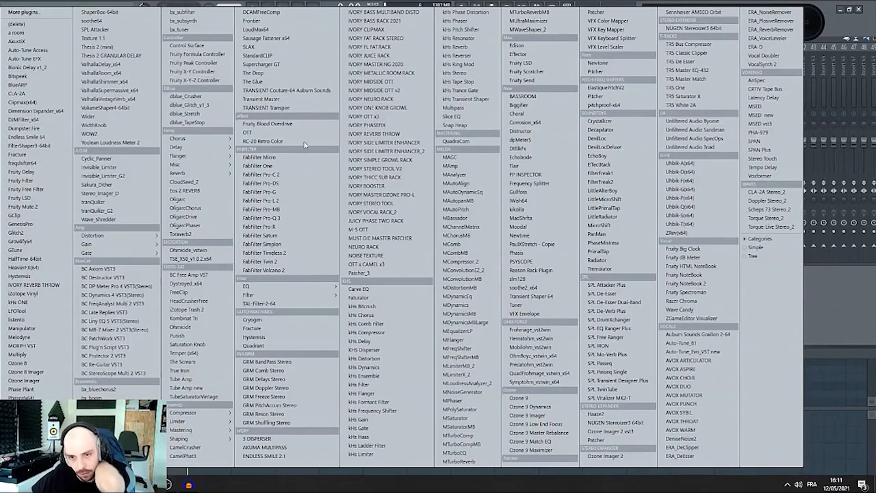
left_click(259, 132)
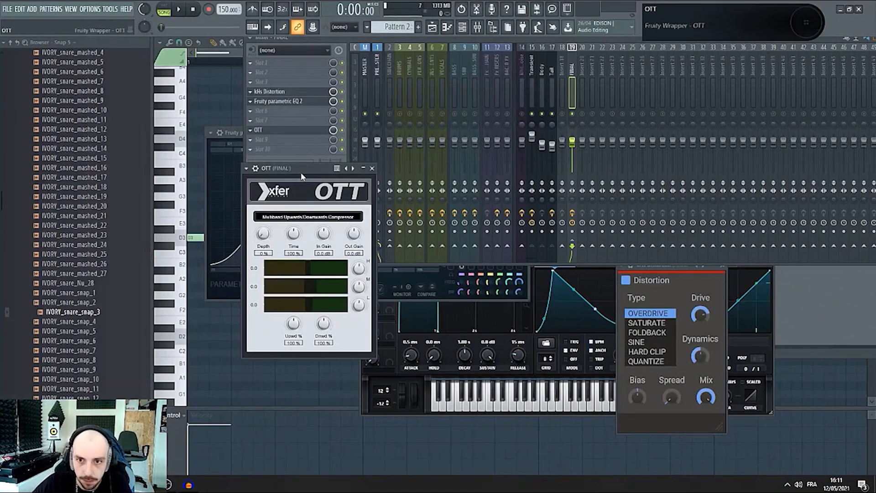
left_click_drag(301, 177, 420, 246)
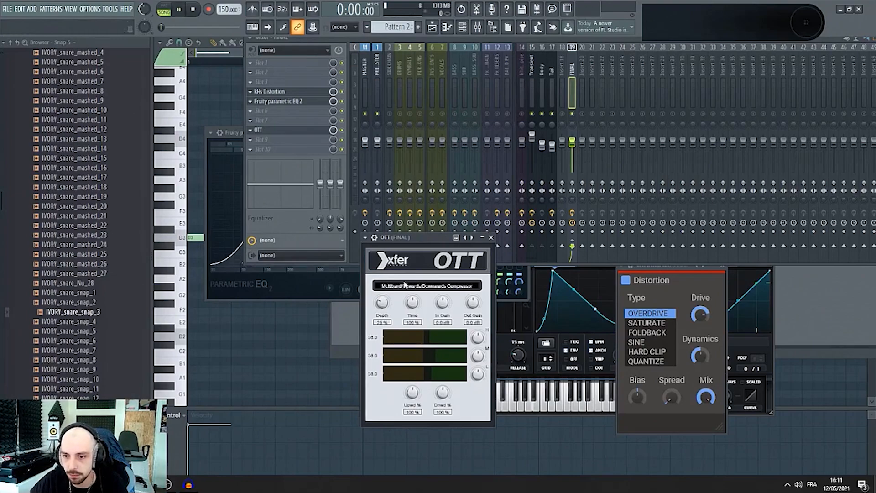
- Set OTT's depth to 25%, lengthen its time, and compare the snare with OTT bypassed
left_click_drag(416, 305, 418, 300)
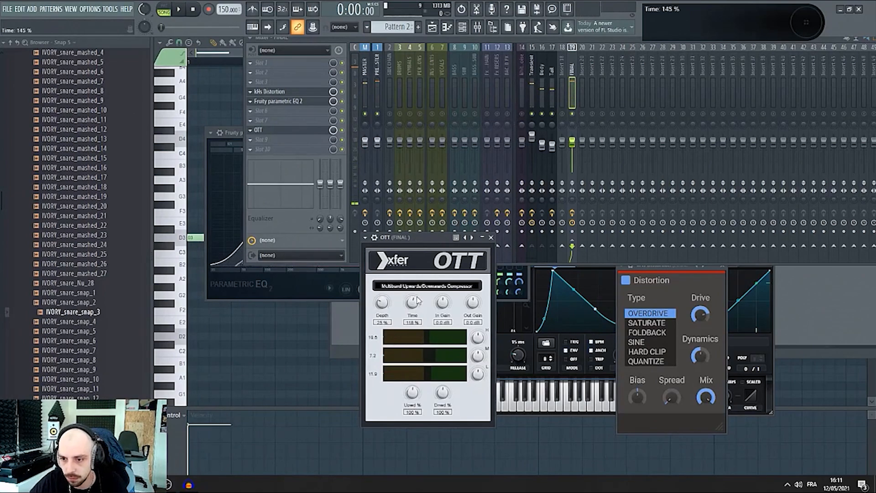
key("space")
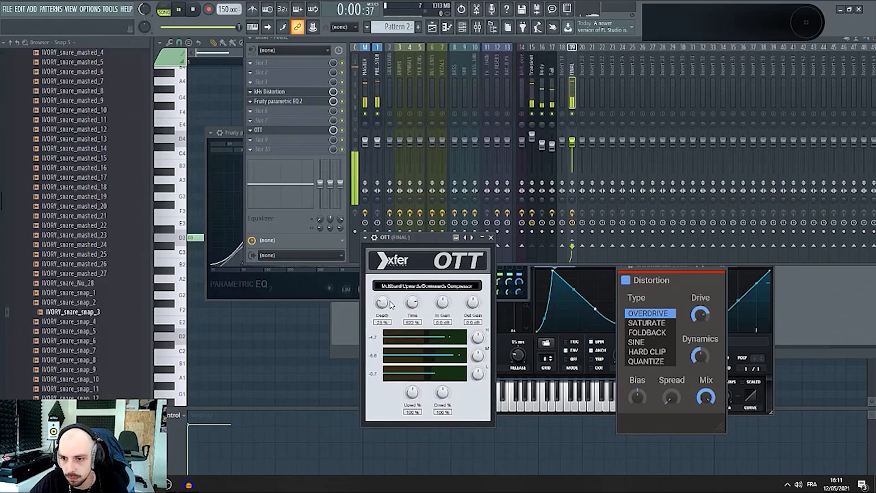
left_click(342, 130)
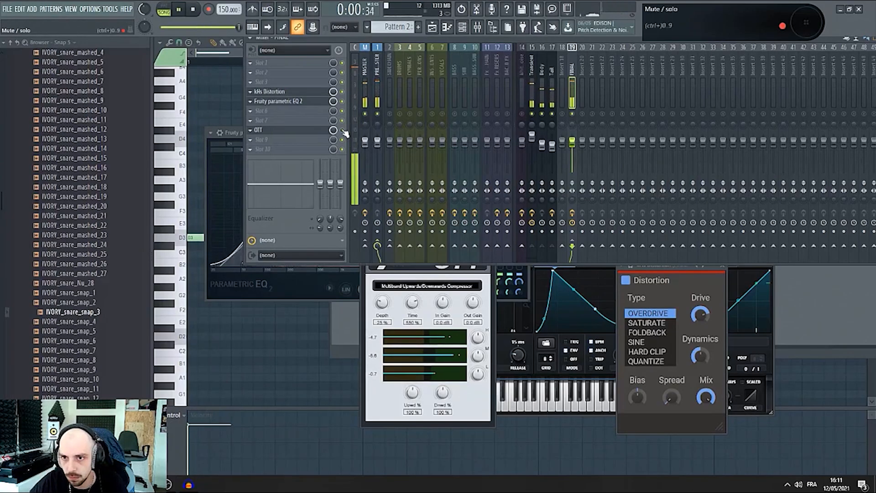
left_click(342, 131)
- Move OTT directly below Fruity parametric EQ 2 in the chain, and set its depth to 22% and time to 480%
left_click_drag(320, 132, 296, 111)
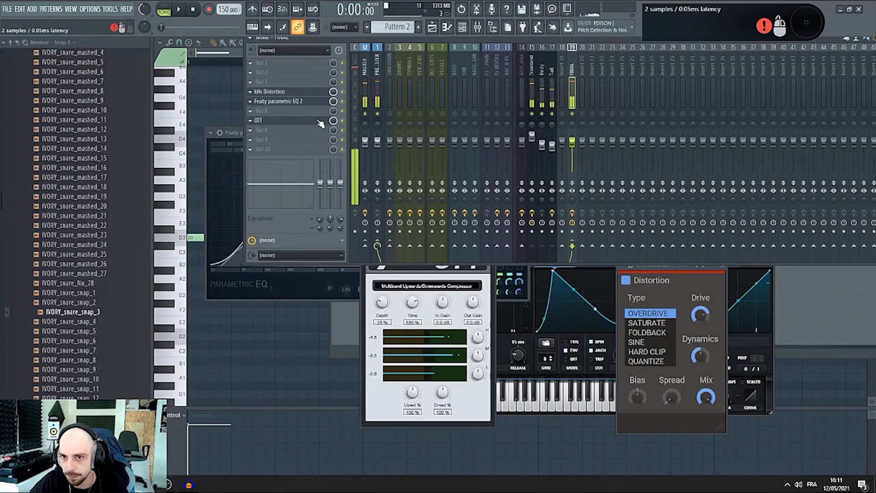
key("space")
left_click_drag(393, 307, 376, 309)
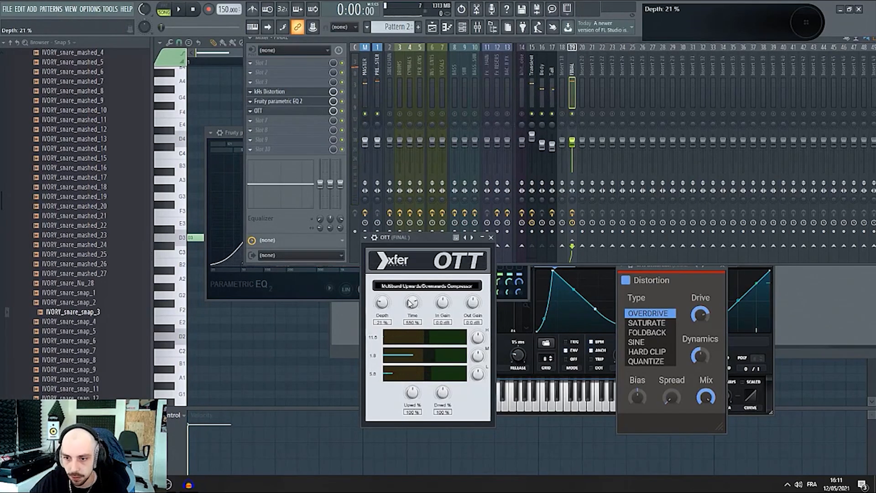
key("space")
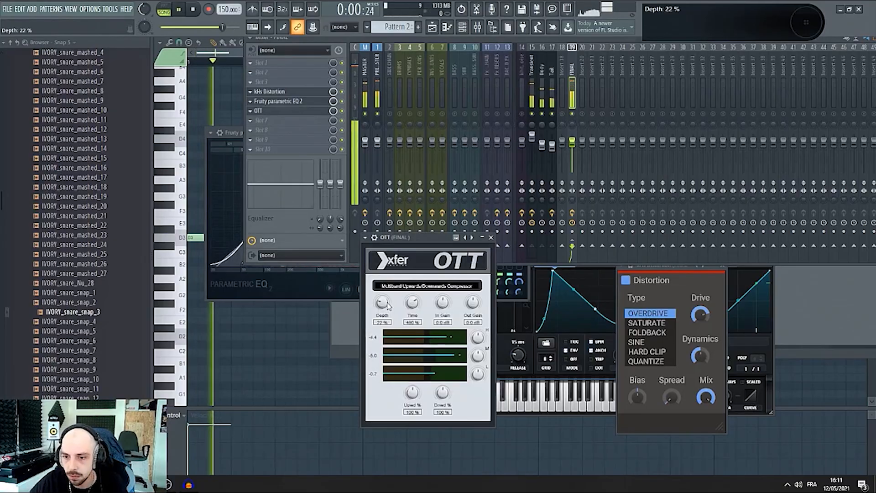
- Insert KHS Disperser below OTT on the FINAL track, try its amount and pinch, and bring its frequency down to 99.4 Hz
left_click(307, 150)
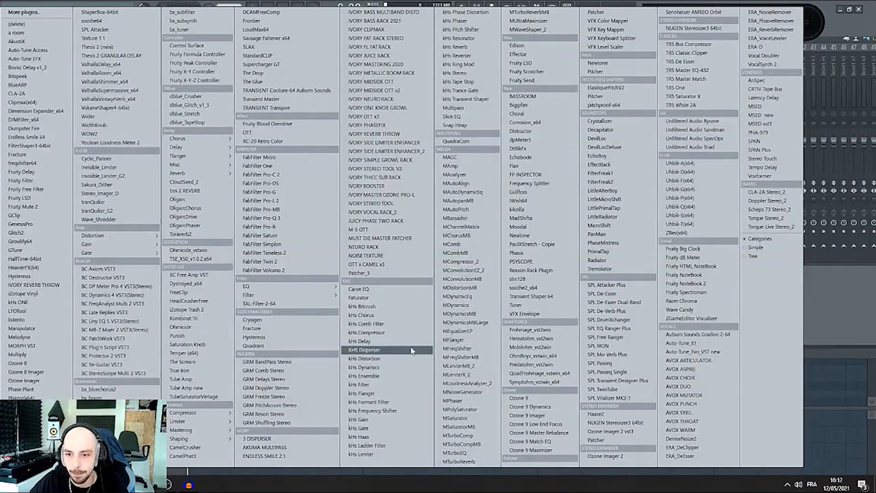
left_click(391, 350)
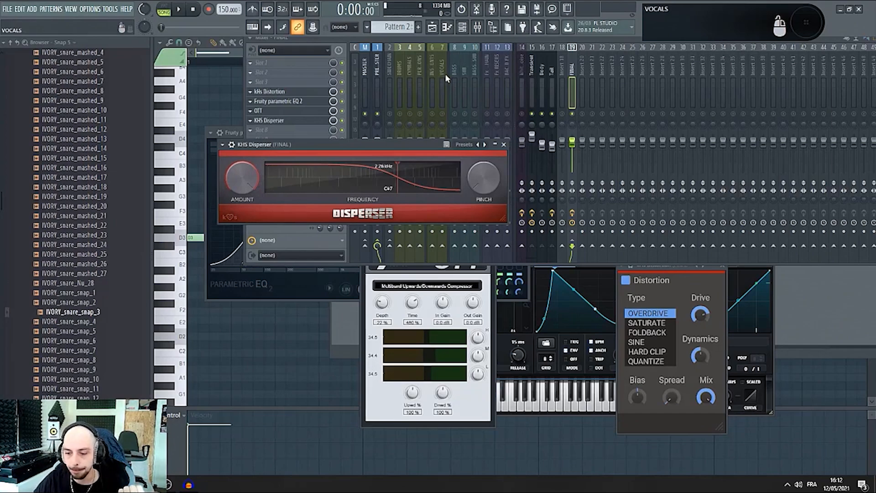
mouse_move(400, 177)
left_mouse_down()
mouse_move(354, 175)
mouse_move(388, 163)
mouse_move(417, 191)
mouse_move(418, 212)
left_mouse_up()
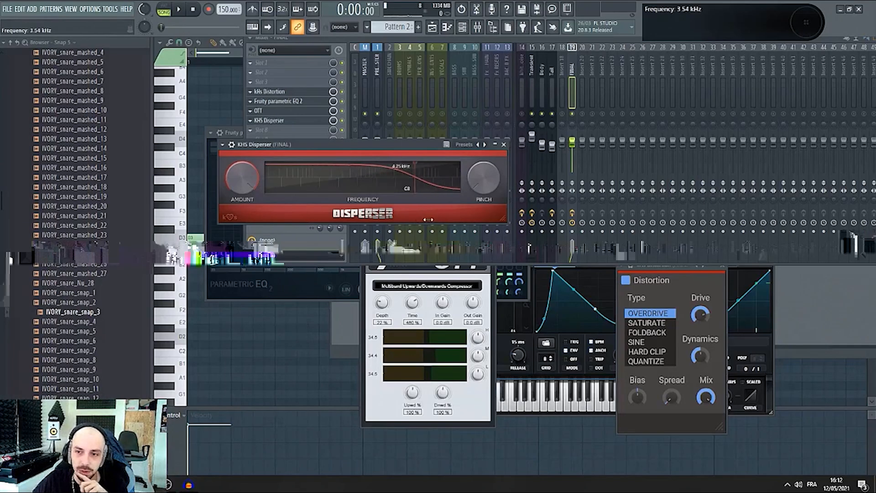
left_click_drag(459, 219, 441, 222)
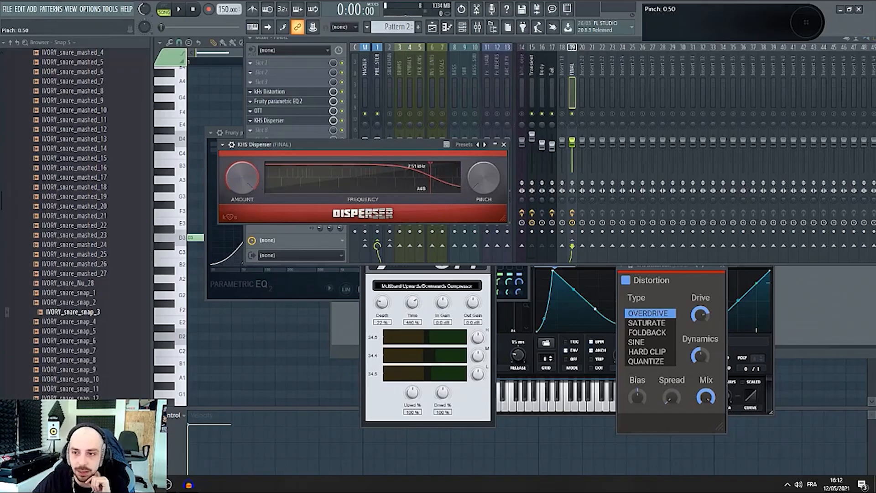
left_click_drag(243, 182, 243, 200)
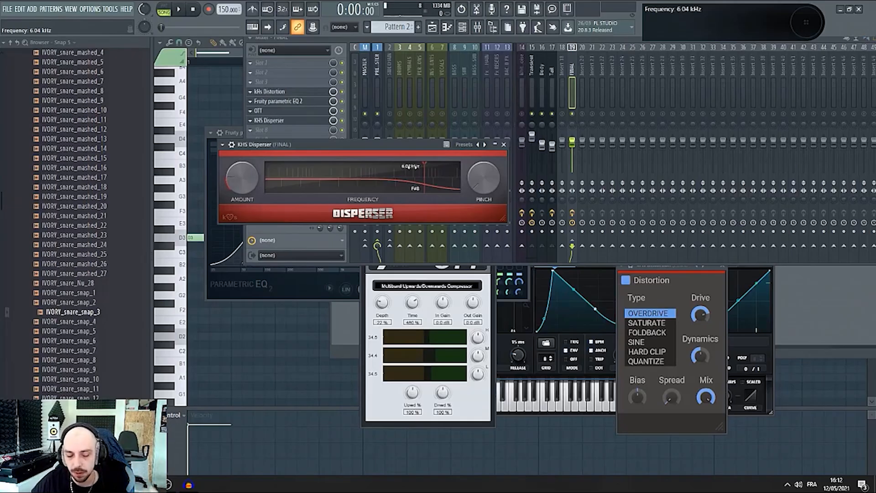
left_click_drag(425, 169, 286, 149)
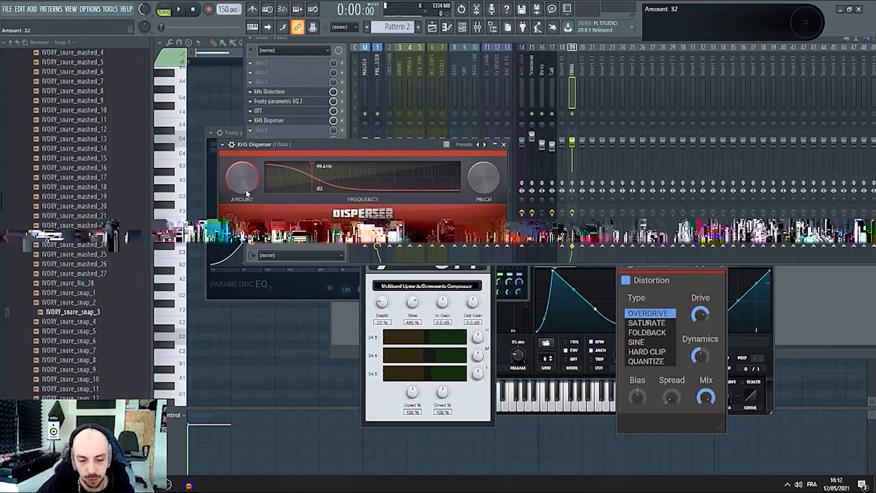
- Audition the snare while raising the Disperser's frequency through 404 Hz, 513 Hz and 916 Hz to 4.94 kHz
left_click_drag(340, 144, 444, 181)
key("space")
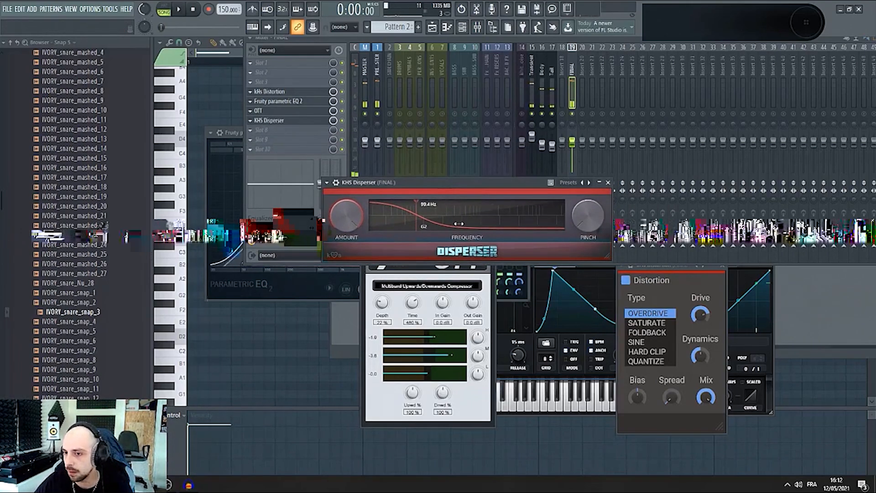
key("space")
left_click_drag(463, 184, 475, 181)
key("space")
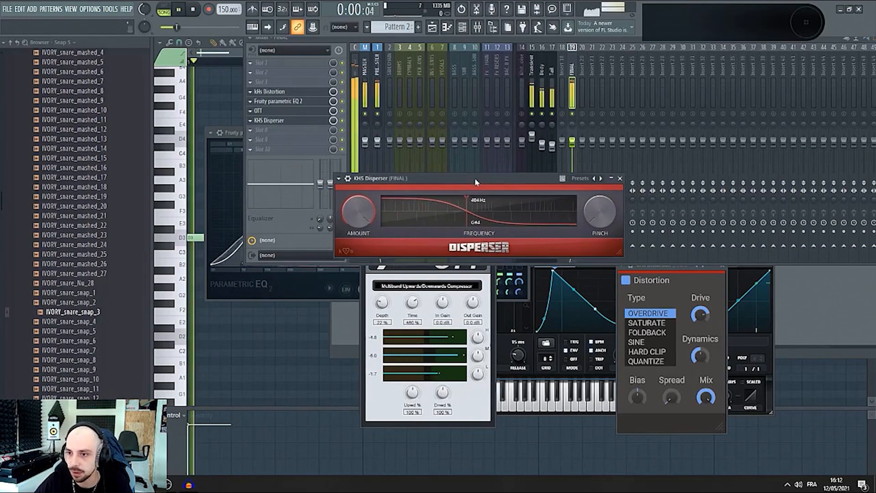
left_click_drag(467, 211, 478, 212)
key("space")
left_click_drag(503, 182, 461, 182)
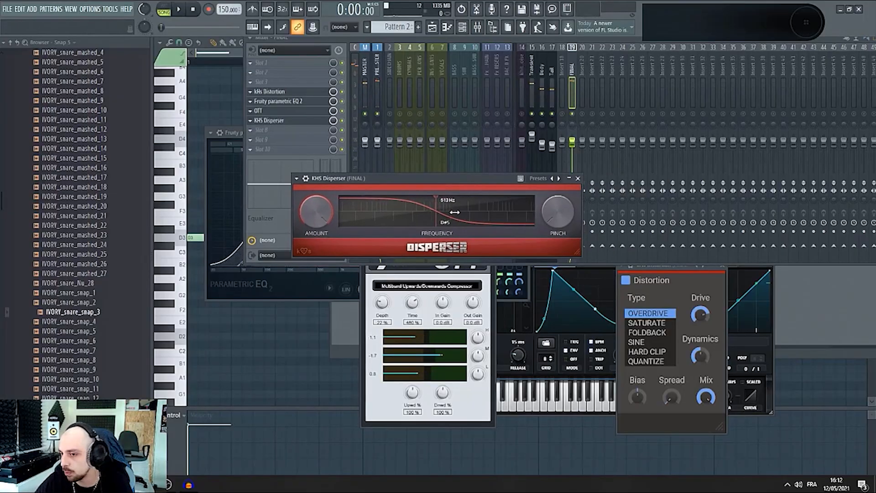
left_click_drag(448, 210, 460, 209)
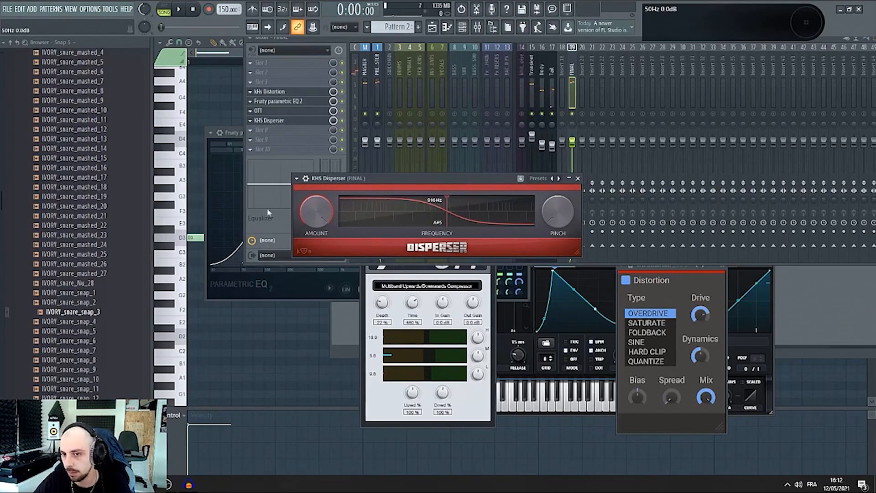
key("space")
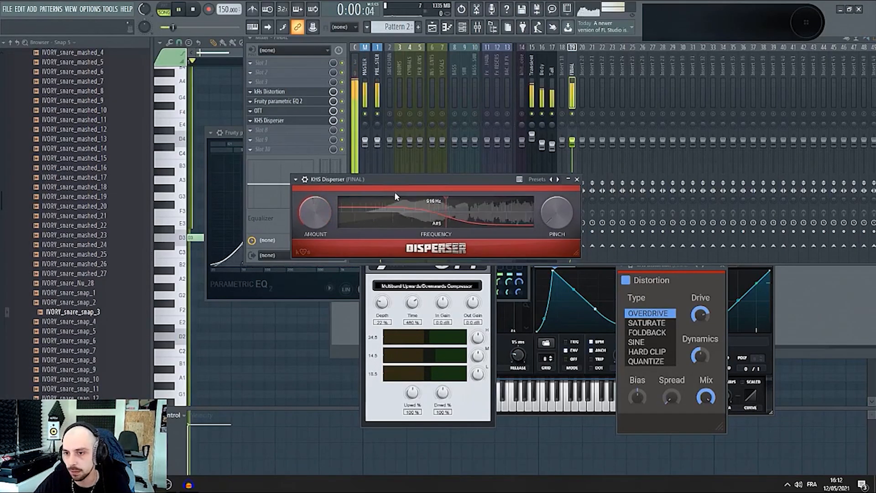
left_click_drag(395, 196, 502, 211)
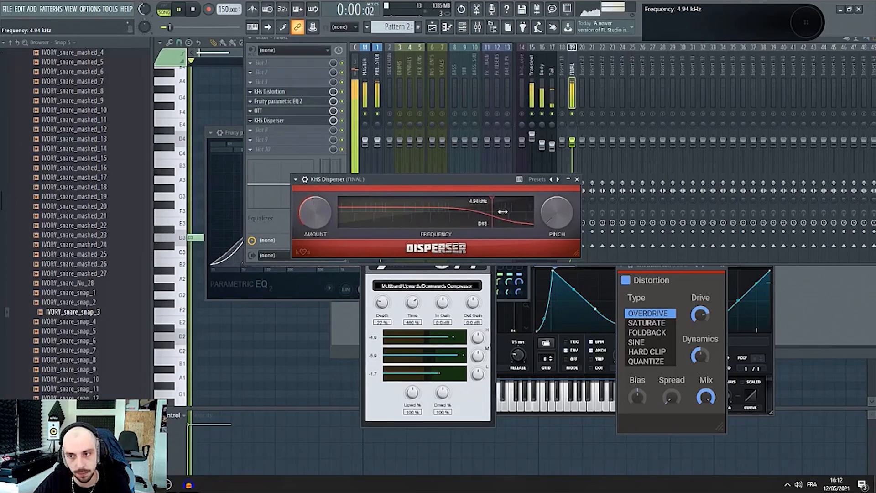
- Set the Disperser's frequency to 5.11 kHz and turn its amount down, auditioning the snare
left_click_drag(485, 182, 486, 179)
left_click_drag(318, 214, 318, 168)
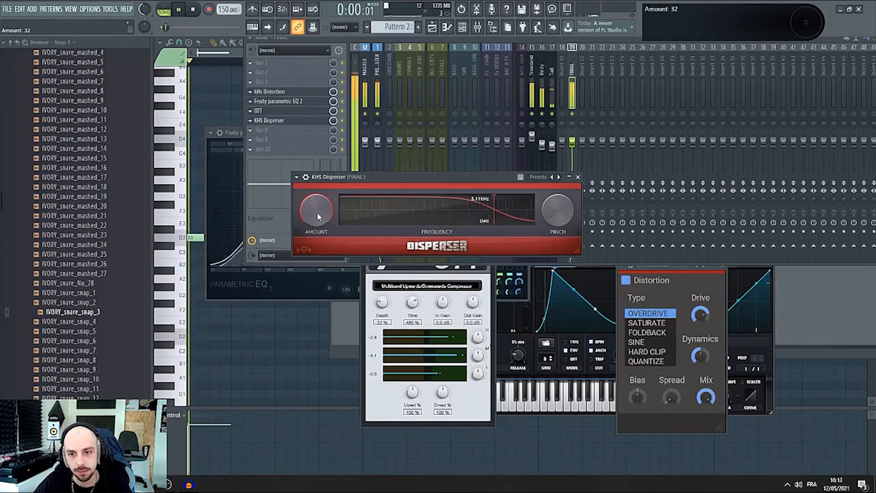
mouse_move(555, 214)
left_mouse_down()
mouse_move(555, 133)
mouse_move(556, 214)
left_mouse_up()
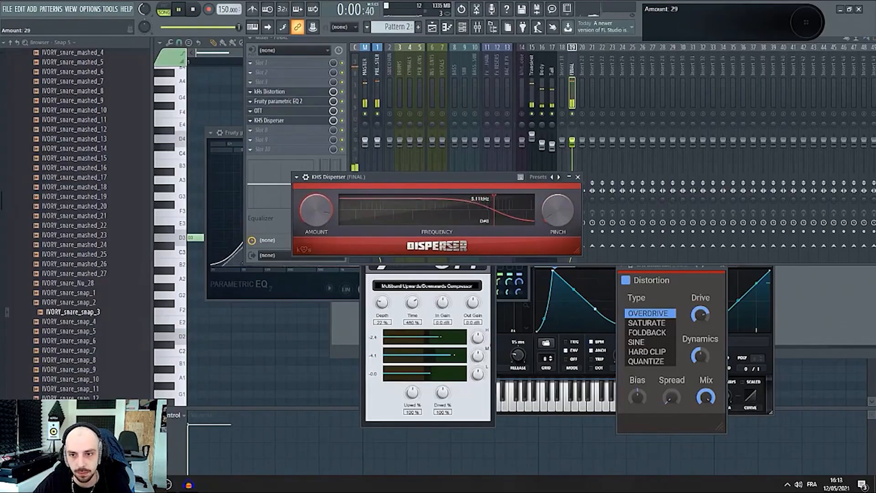
left_click_drag(367, 178, 378, 182)
key("space")
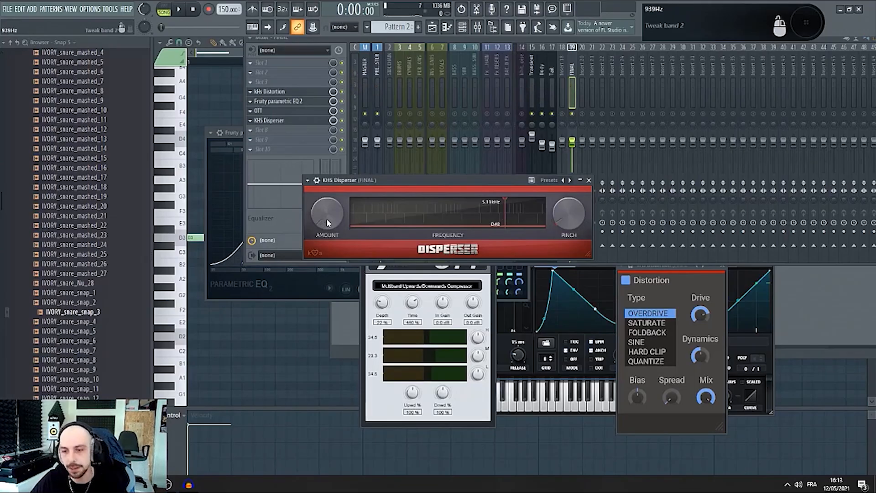
- Fine-tune the Disperser's amount while listening to the snare, and close the OTT and Disperser windows
left_click_drag(323, 221, 327, 219)
left_click_drag(380, 180, 430, 179)
key("space")
left_click_drag(390, 210, 390, 203)
left_click(289, 112)
left_click(289, 119)
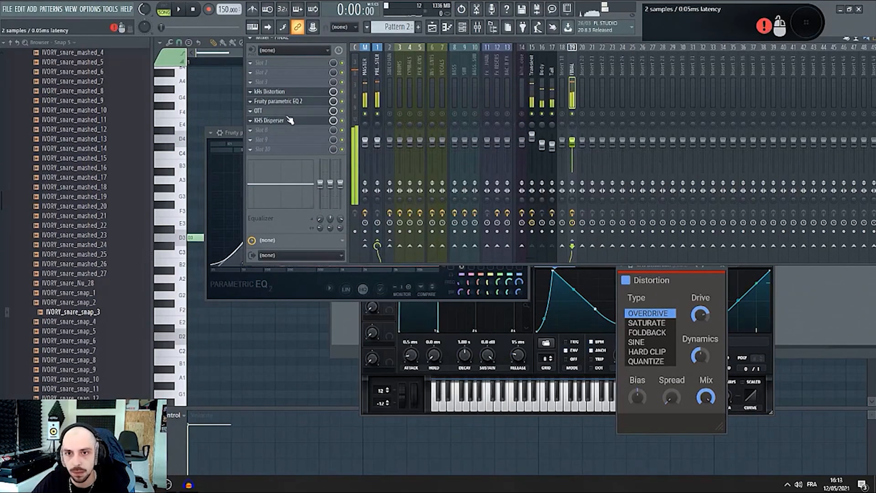
key("space")
- Insert a second Fruity parametric EQ 2 below the Disperser on the FINAL track and play the snare through it
left_click(275, 130)
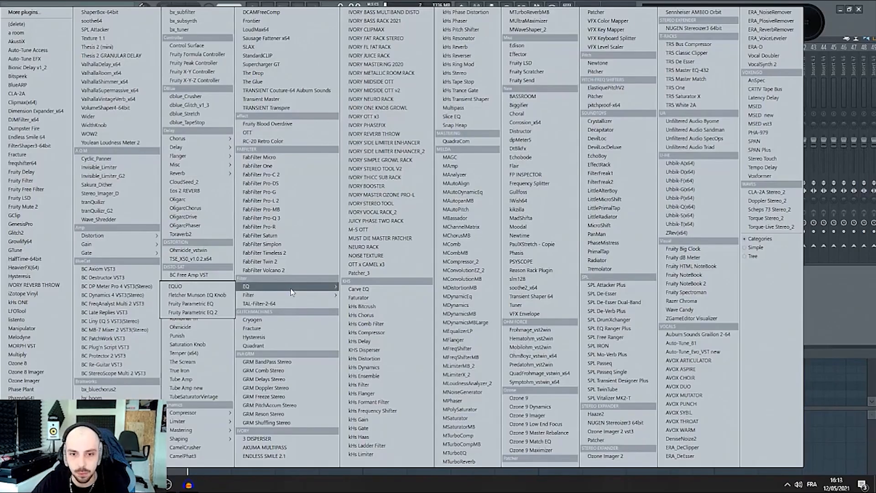
left_click(198, 305)
key("space")
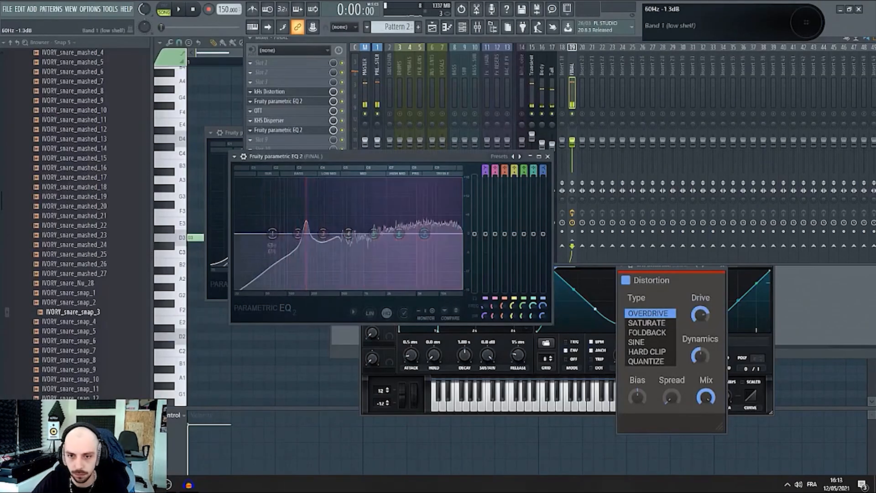
- Roll off the lows with EQ band 1, boost bands 3 and 4, and raise band 6 by 3.7 dB at 10049 Hz
left_click_drag(331, 239, 359, 220)
key("space")
key("space")
key("space")
key("space")
key("space")
key("space")
key("space")
key("space")
key("space")
key("space")
key("space")
key("space")
key("space")
key("space")
key("space")
key("space")
key("space")
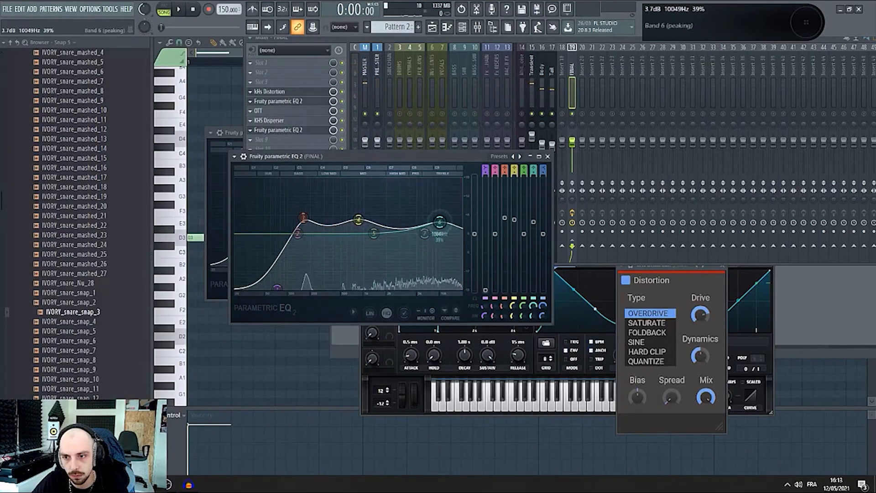
- Shift the EQ's band 6 boost to a lower frequency and audition the snare repeatedly
key("space")
key("space")
mouse_move(439, 222)
left_mouse_down()
mouse_move(411, 220)
mouse_move(454, 225)
mouse_move(407, 223)
mouse_move(428, 223)
left_mouse_up()
key("space")
key("space")
key("space")
key("space")
key("space")
key("space")
key("space")
key("space")
key("space")
key("space")
key("space")
key("space")
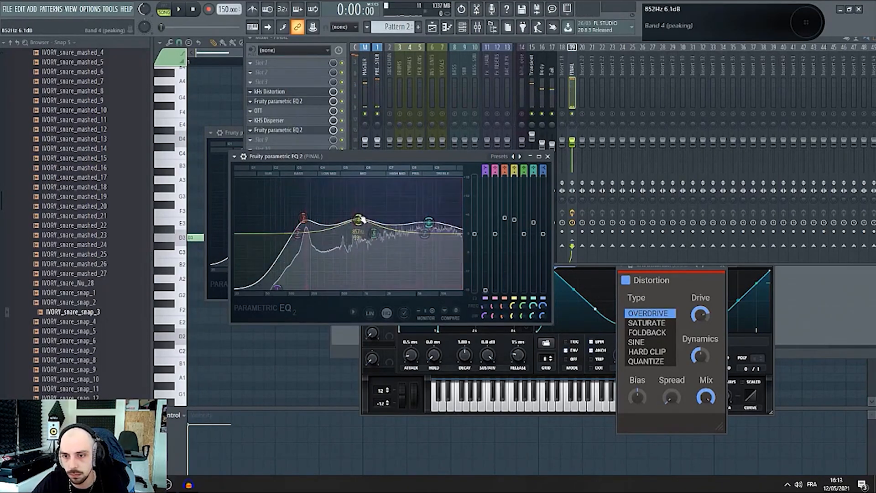
key("space")
key("space")
- Reorder the FINAL track's effects in the first five slots as Distortion, OTT, parametric EQ, Disperser and parametric EQ, and close the open windows
left_click(575, 147)
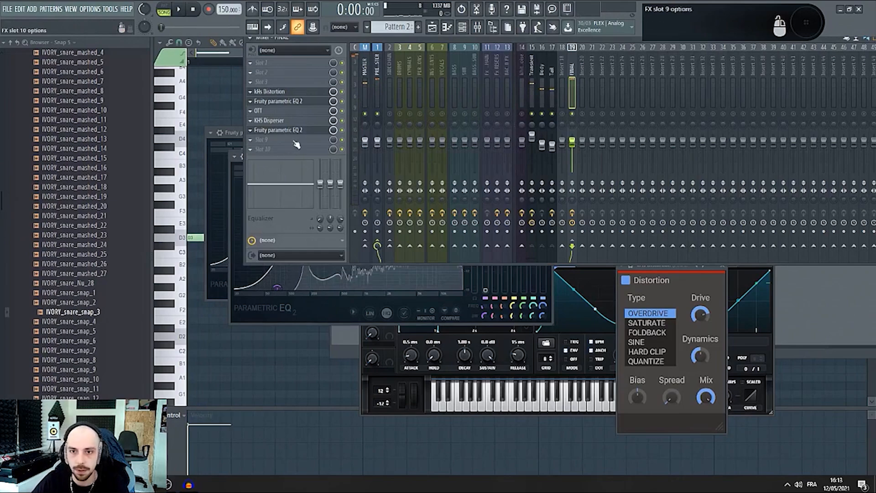
scroll(276, 92, "up", 3)
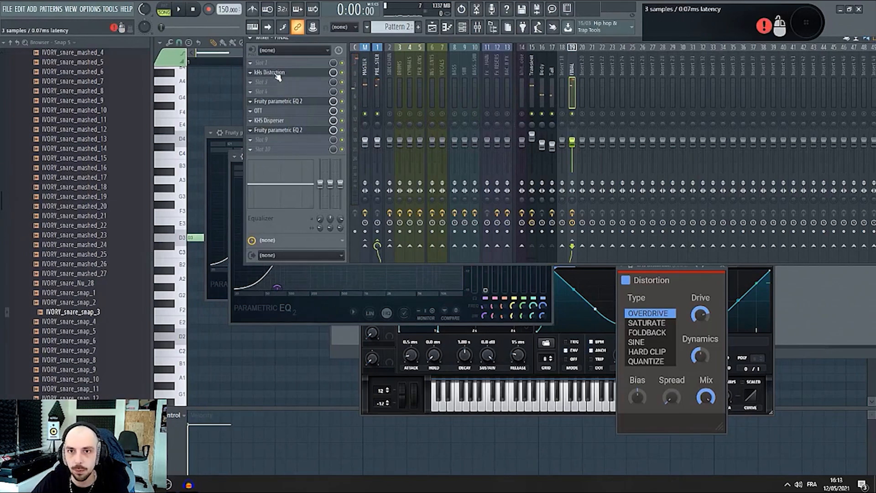
scroll(295, 111, "up", 3)
scroll(292, 110, "up", 3)
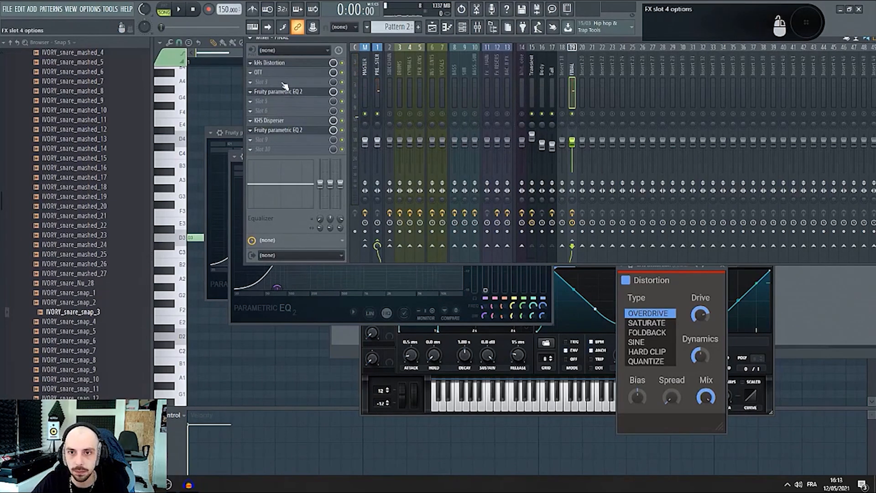
scroll(303, 130, "up", 3)
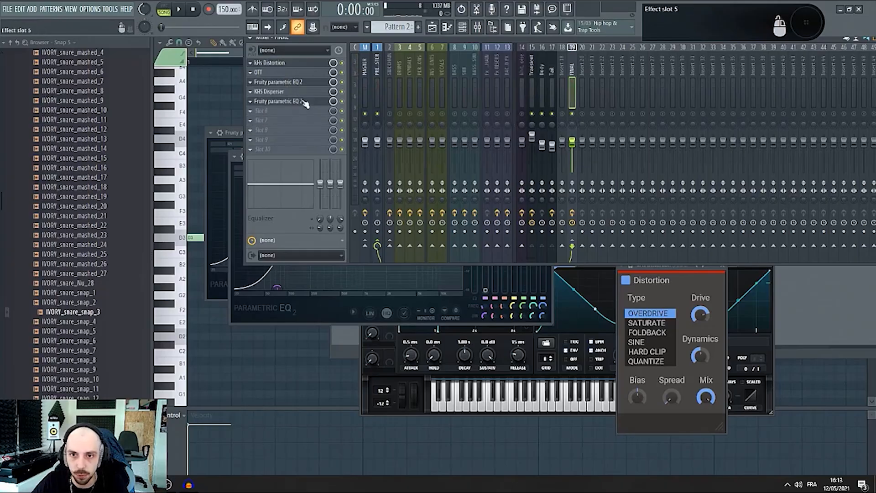
key("F12")
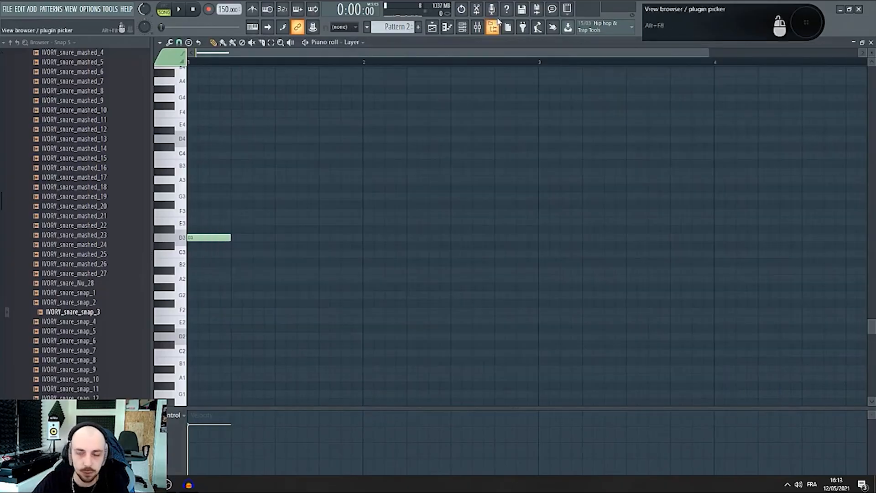
- Show the playlist and browse the sample library to the clap samples of Vengeance Essential Dubstep Vol. 3
left_click(433, 30)
scroll(46, 330, "up", 10)
left_click(75, 265)
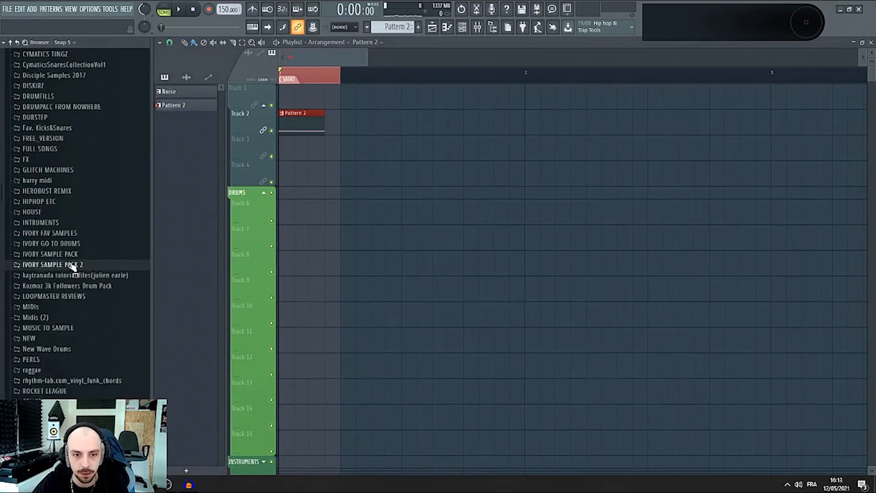
scroll(75, 269, "down", 8)
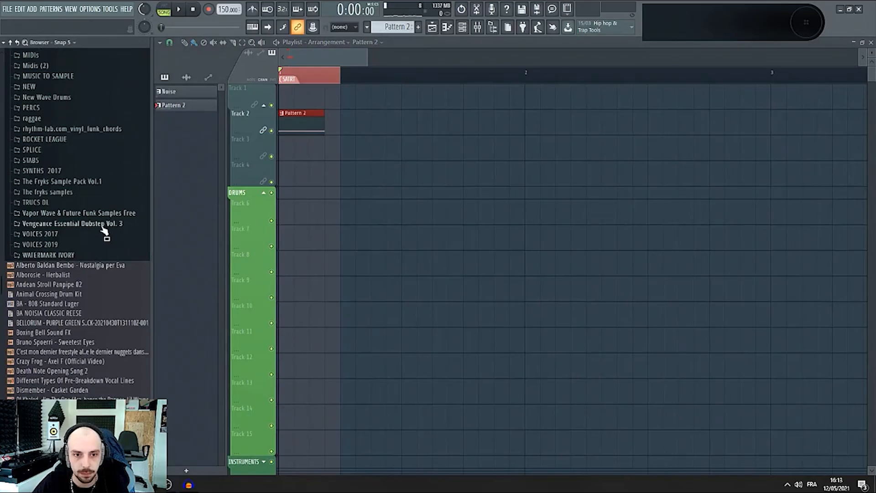
left_click(101, 225)
left_click(84, 233)
scroll(85, 333, "down", 10)
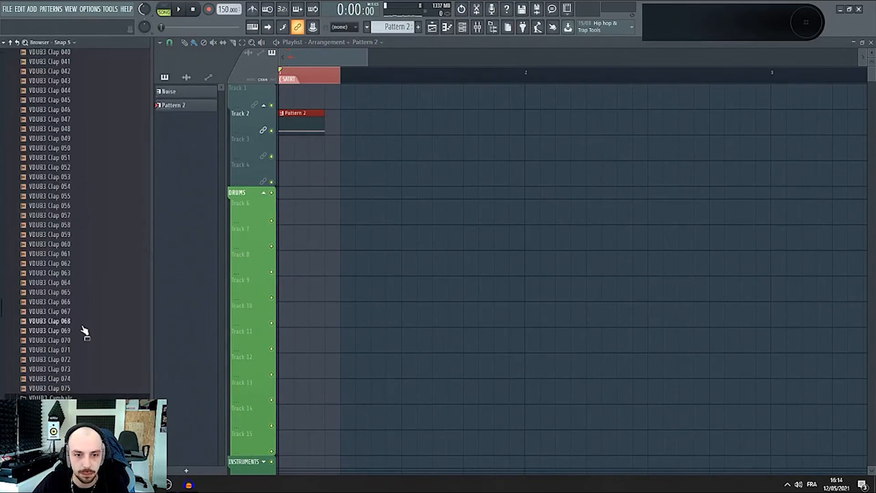
- Audition various VDUB3 clap samples, including those around Clap 050 and VDUB3 Clap 051
left_click(85, 274)
left_click(85, 264)
left_click(84, 234)
left_click(82, 197)
scroll(84, 256, "up", 6)
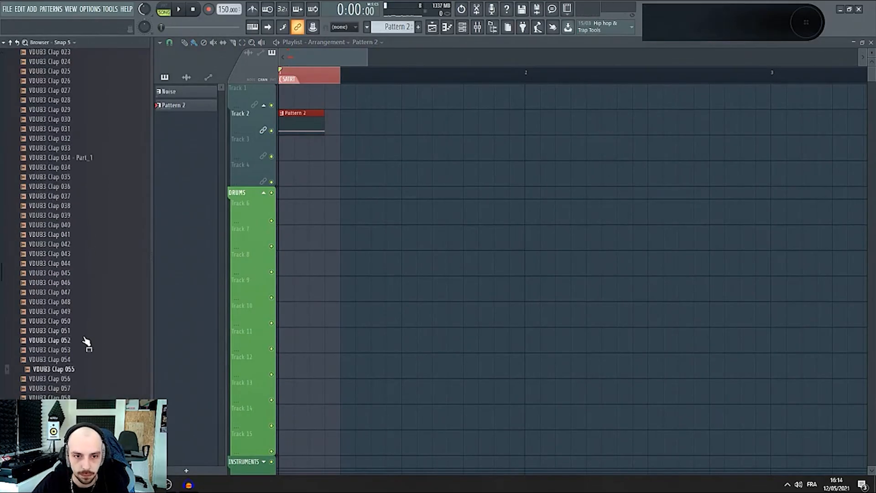
left_click(84, 331)
left_click(84, 320)
left_click(84, 312)
left_click(83, 322)
left_click(75, 330)
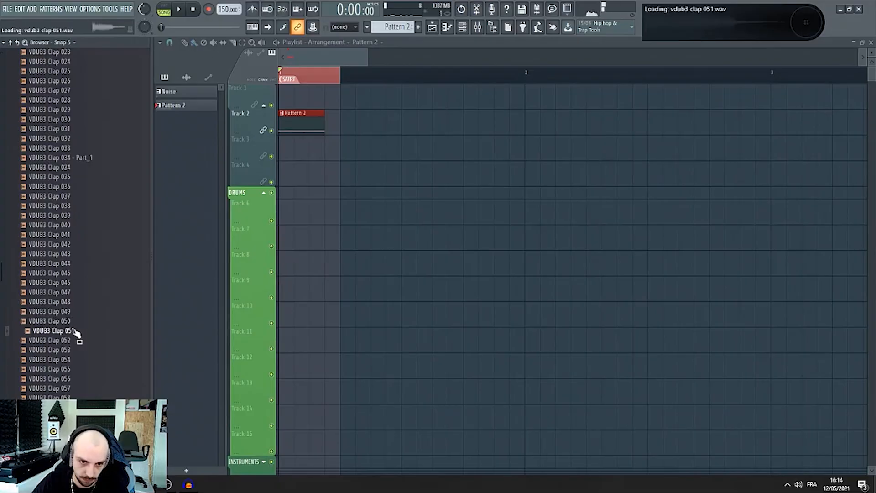
- Place VDUB3 Clap 051 at the start of Track 9 and move the Pattern 2 clip to Track 8
left_click_drag(76, 332, 291, 303)
scroll(314, 153, "up", 3)
scroll(241, 210, "up", 1)
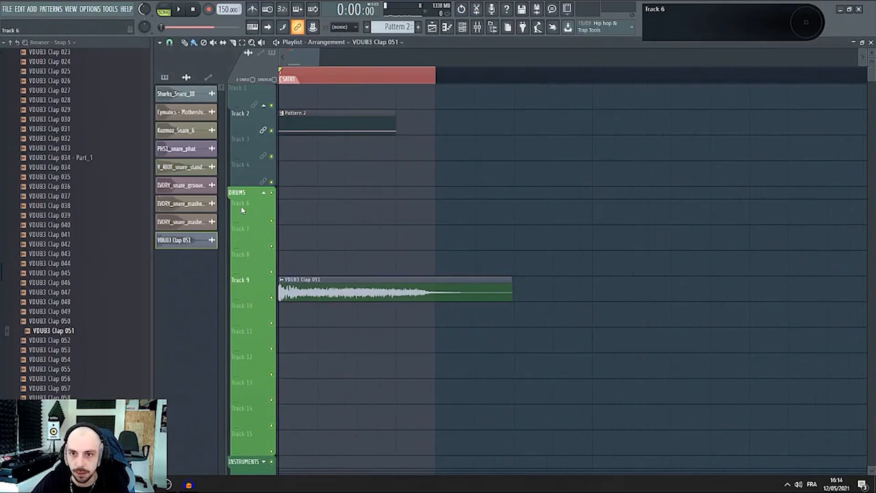
left_click_drag(307, 114, 307, 254)
scroll(338, 174, "down", 3)
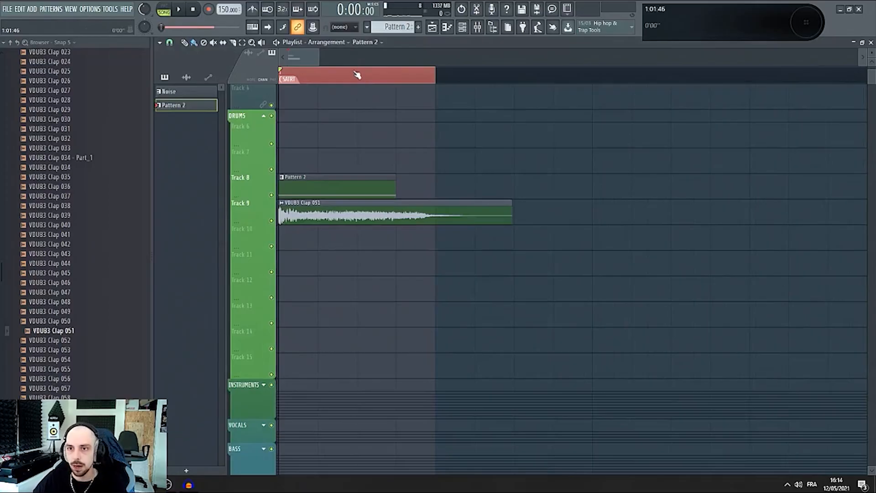
- Mute the Pattern 2 clip and play the clap alone over a shortened time selection
left_click_drag(358, 80, 318, 77)
right_click(387, 184, "alt")
key("space")
key("space")
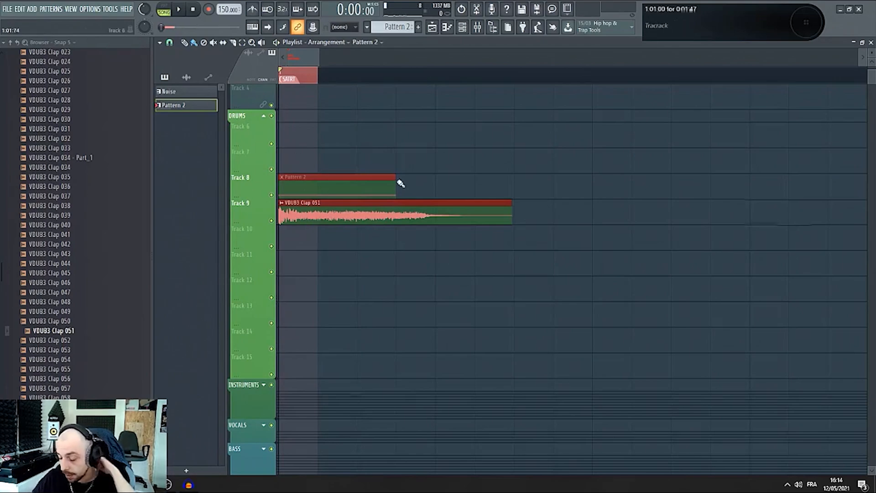
left_click(292, 216)
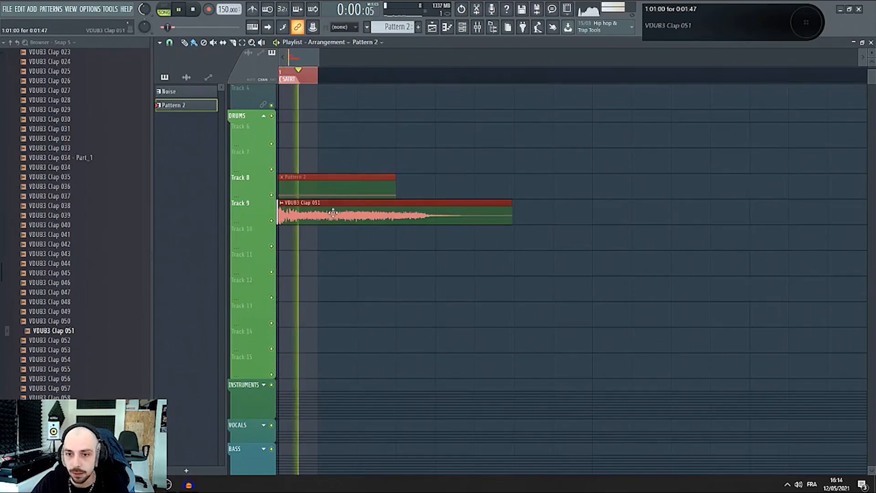
- Create an automation clip for VDUB3 Clap 051's channel volume and move it to Track 11
double_click(294, 220)
right_click(372, 123)
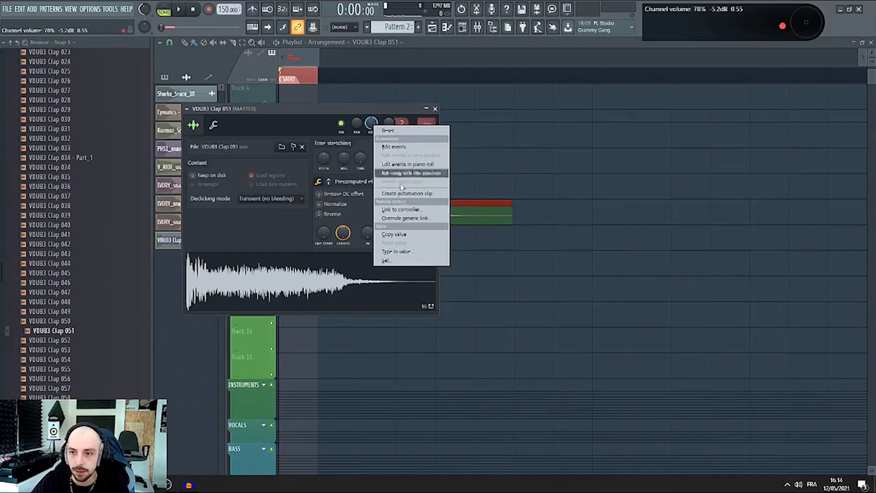
left_click(399, 192)
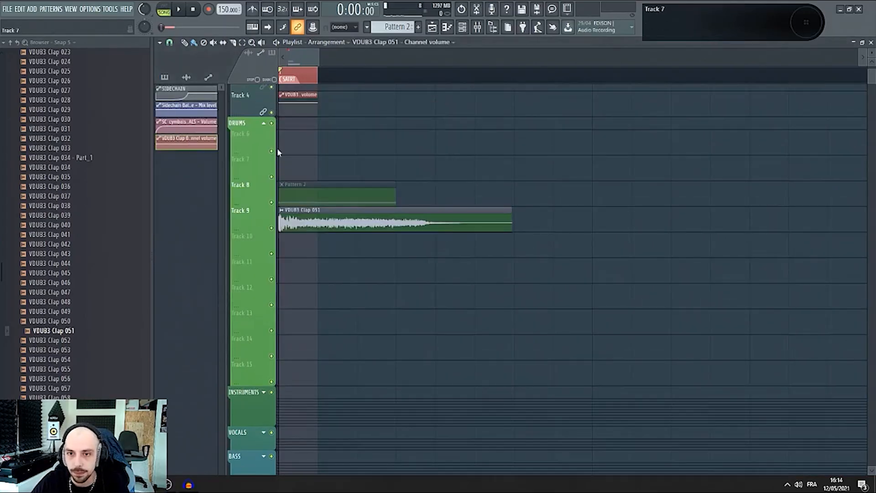
left_click_drag(297, 98, 298, 282)
- Shape the clap's volume automation as a rising fade-in and audition it with a longer time selection
key("space")
key("space")
key("space")
key("space")
right_click(435, 78)
key("space")
key("space")
- Unmute the Pattern 2 clip and play the snare together with the faded-in clap
left_click(482, 26)
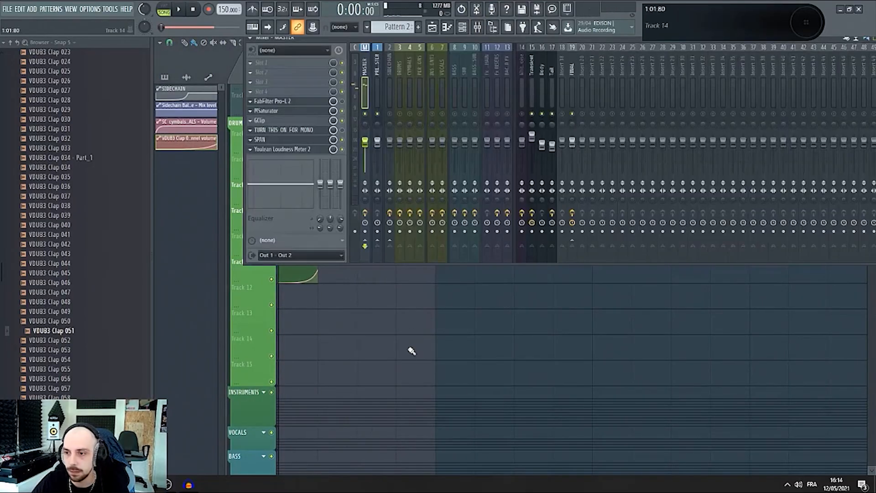
right_click(409, 349)
key("space")
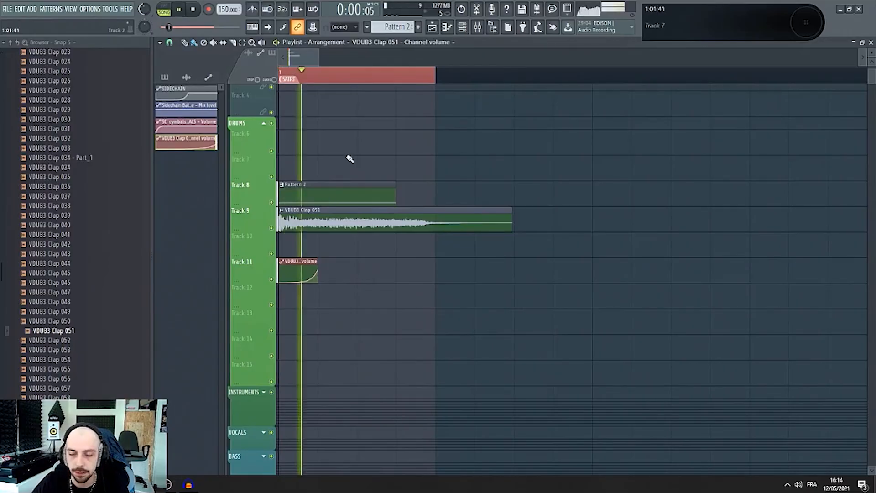
key("space")
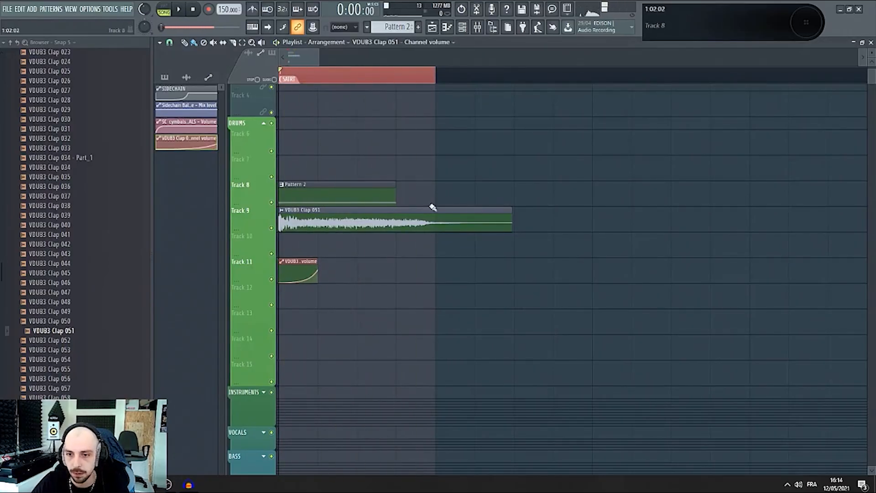
- Set the maximum output level of the clap's volume automation clip to 0.8
double_click(312, 260)
right_click(383, 134)
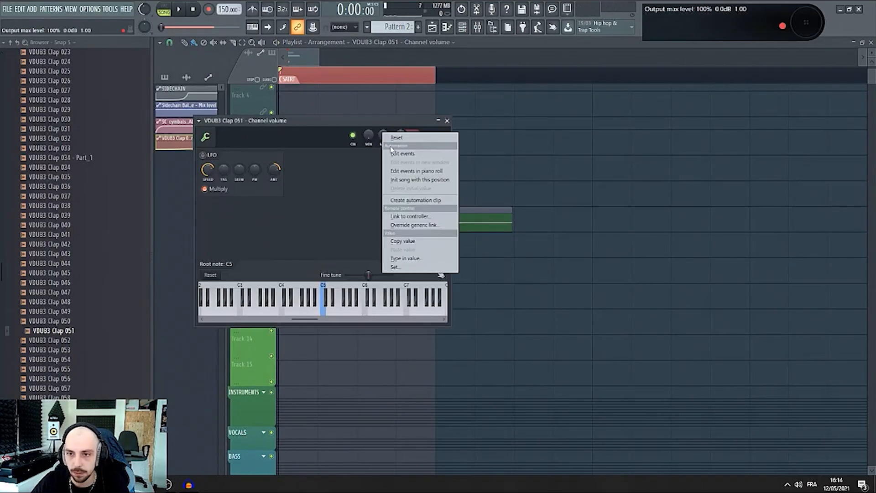
left_click(417, 259)
type("0.8")
key("Return")
key("Escape")
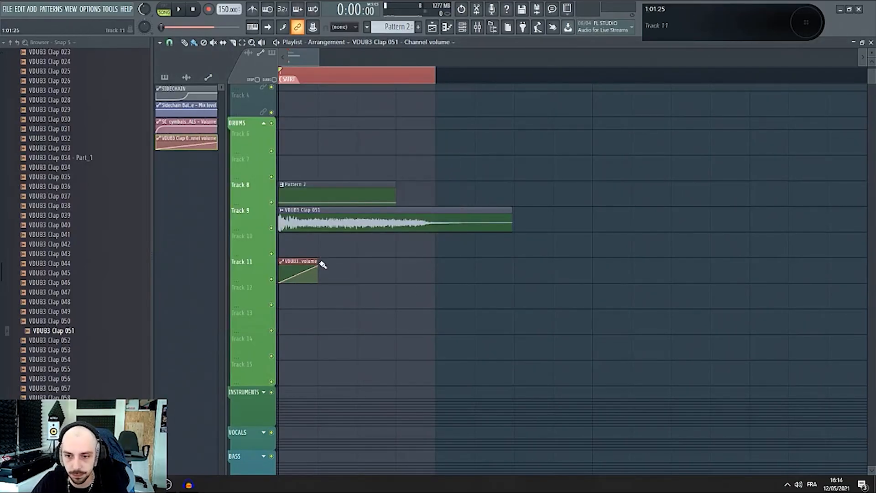
- Extend the clap's volume automation to the end of the time selection with a falling decay, and curve its initial rise while auditioning
left_click_drag(322, 265, 433, 283)
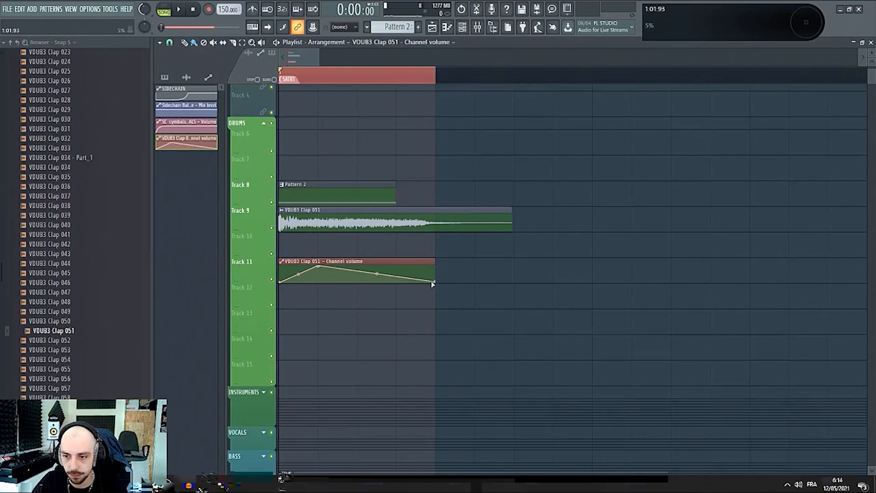
key("space")
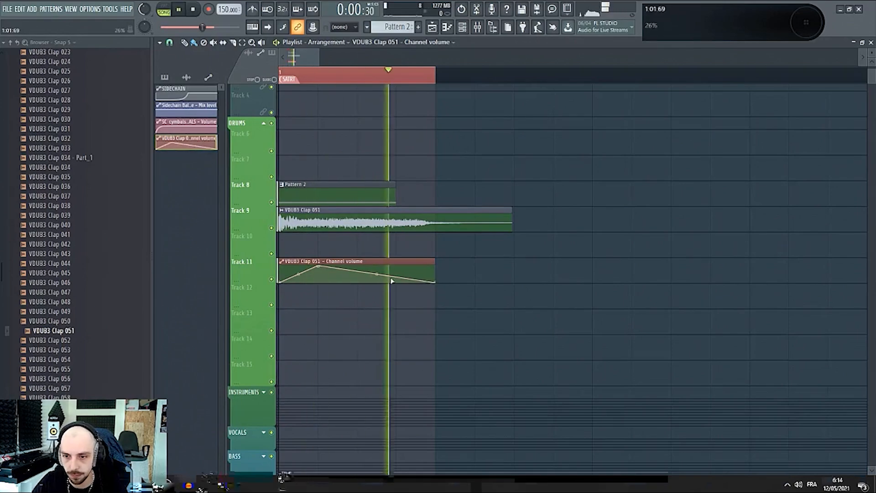
mouse_move(419, 282)
left_mouse_down()
mouse_move(397, 279)
mouse_move(396, 292)
mouse_move(411, 292)
mouse_move(411, 282)
mouse_move(395, 279)
mouse_move(403, 284)
left_mouse_up()
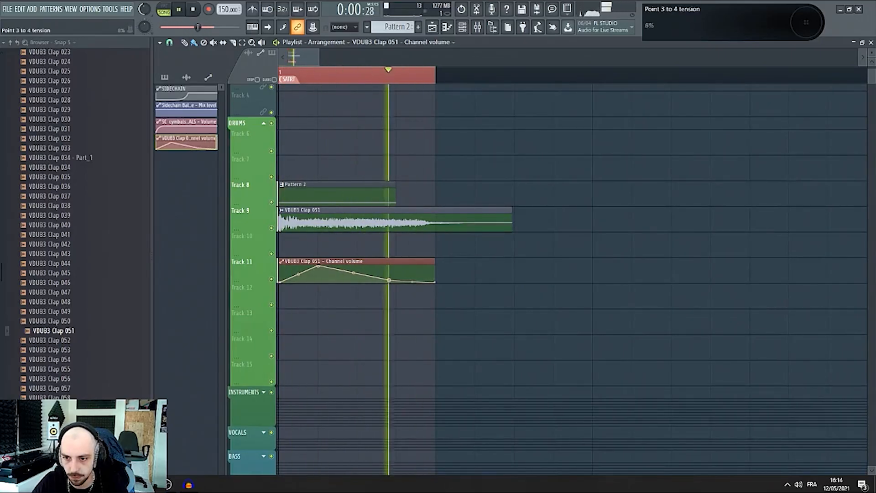
left_click_drag(299, 274, 298, 279)
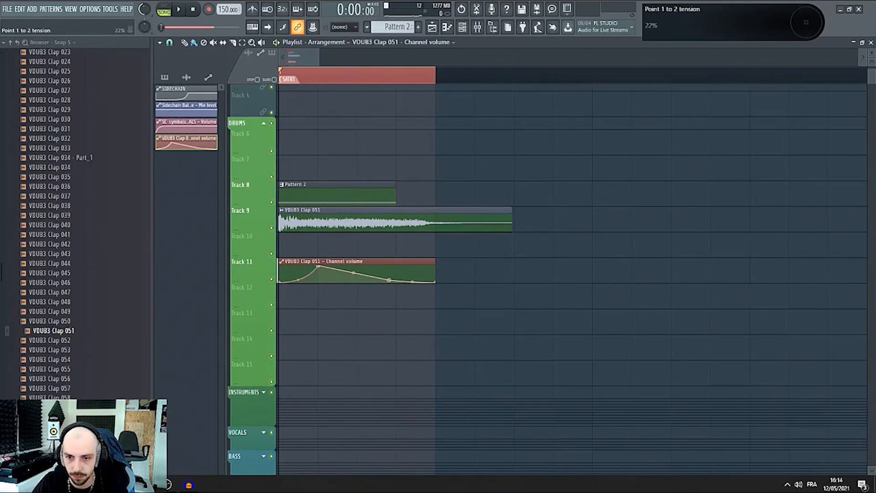
key("space")
left_click(476, 27)
left_click(870, 42)
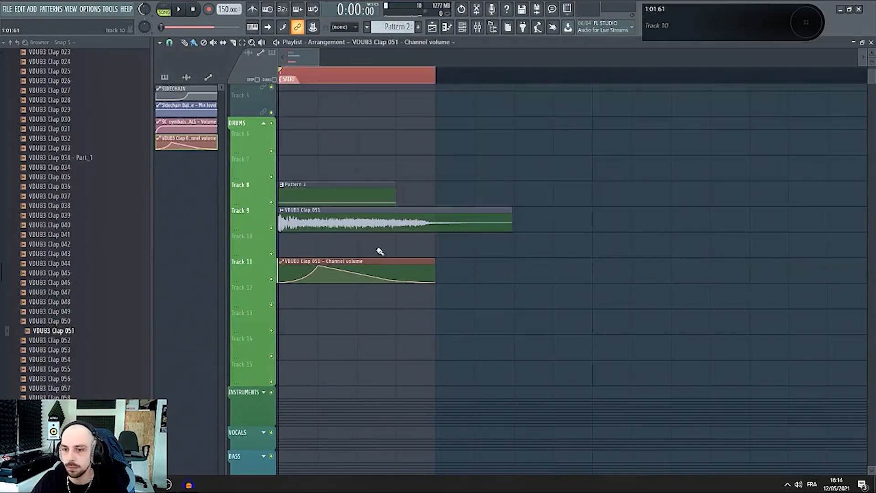
- Assign VDUB3 Clap 051 to its own mixer track beside FINAL and route that track to FINAL
double_click(380, 218)
double_click(426, 123)
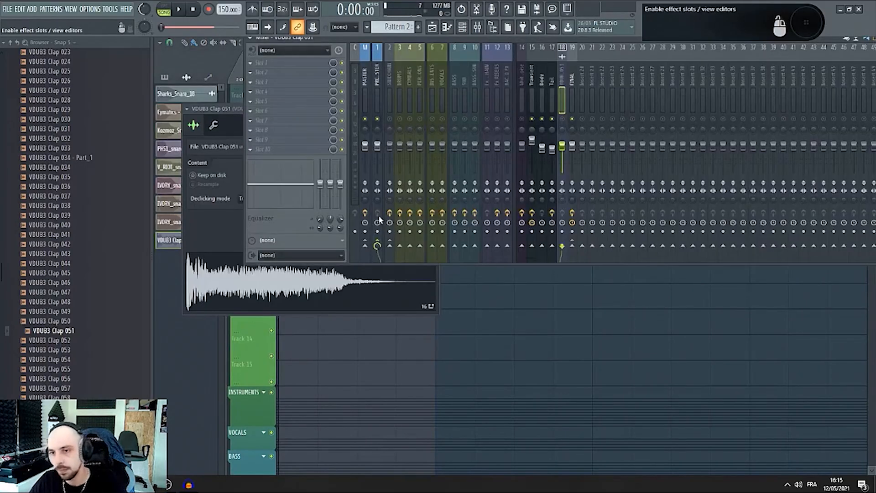
left_click(571, 76)
left_click(562, 247)
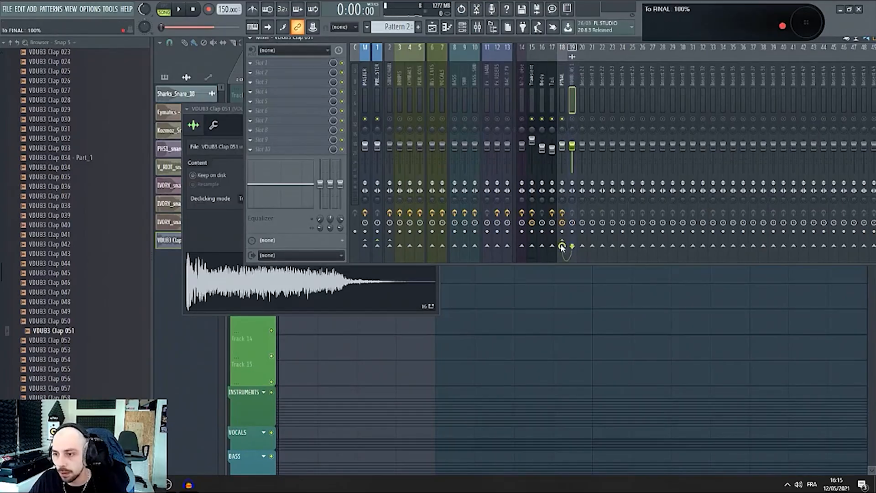
- Lower the clap track's mixer level and set its stereo separation to 78% merged
left_click_drag(571, 145, 571, 157)
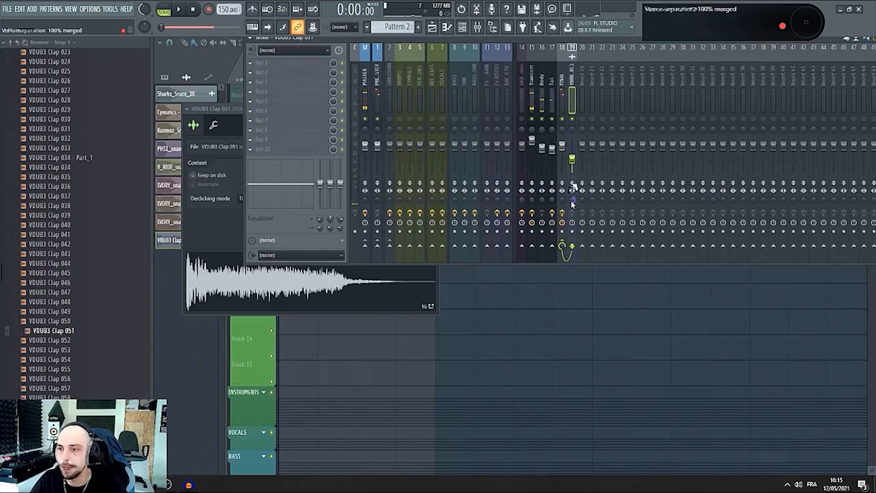
left_click_drag(573, 202, 574, 213)
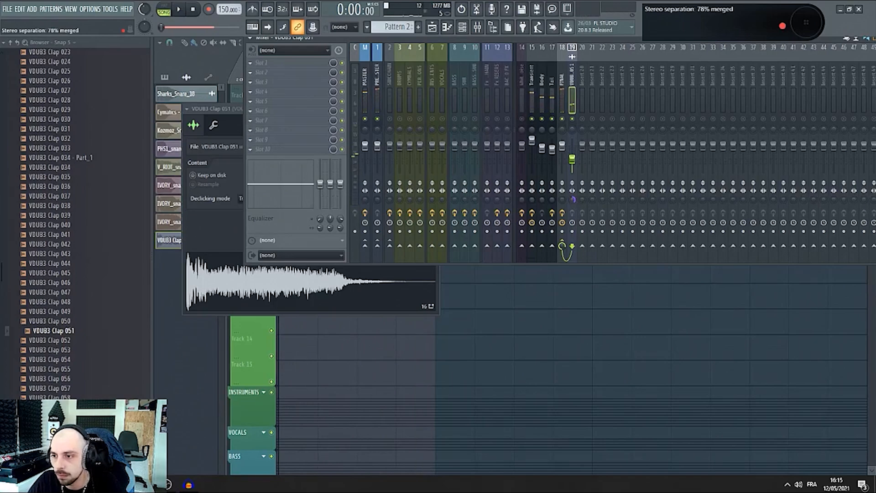
- Insert a Fruity Parametric EQ 2 in slot 5 of the VDUB3 Clap 051 mixer track
left_click(301, 106)
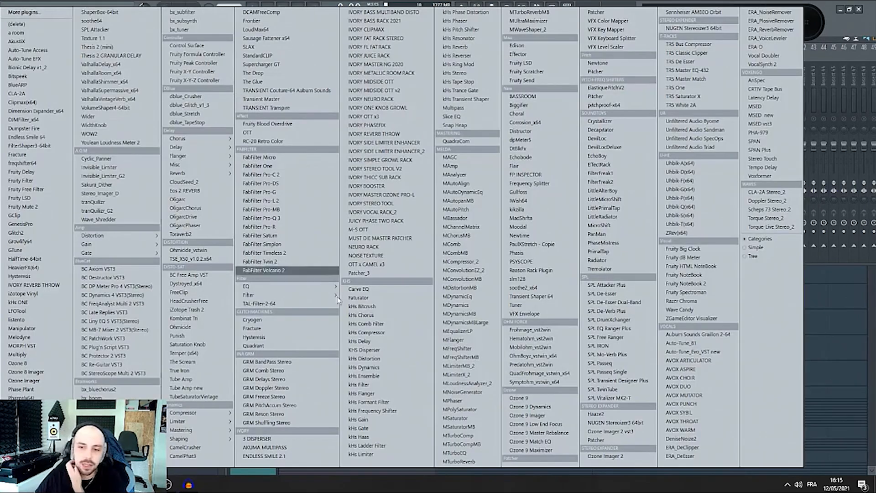
mouse_move(274, 286)
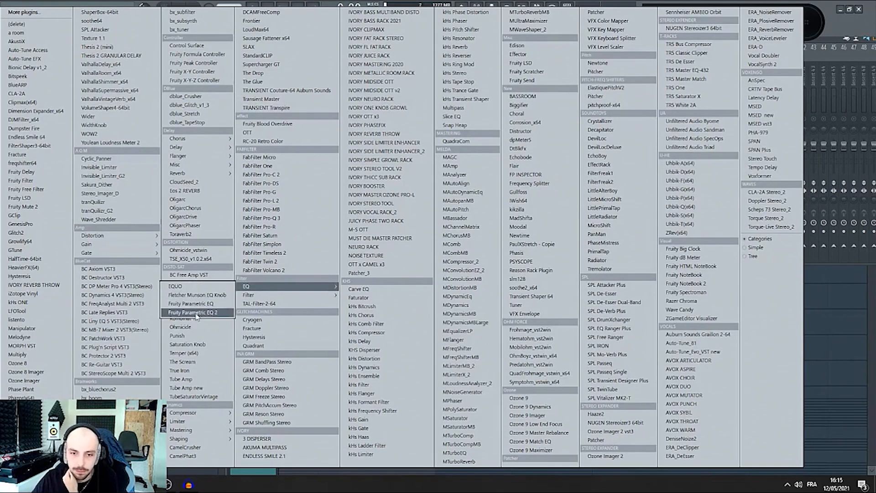
left_click(201, 312)
- Boost the clap EQ's band 4 by 13.5 dB at 657 Hz and cut the lows with a steep high pass on band 1
left_click_drag(296, 189, 313, 151)
scroll(438, 121, "up", 2)
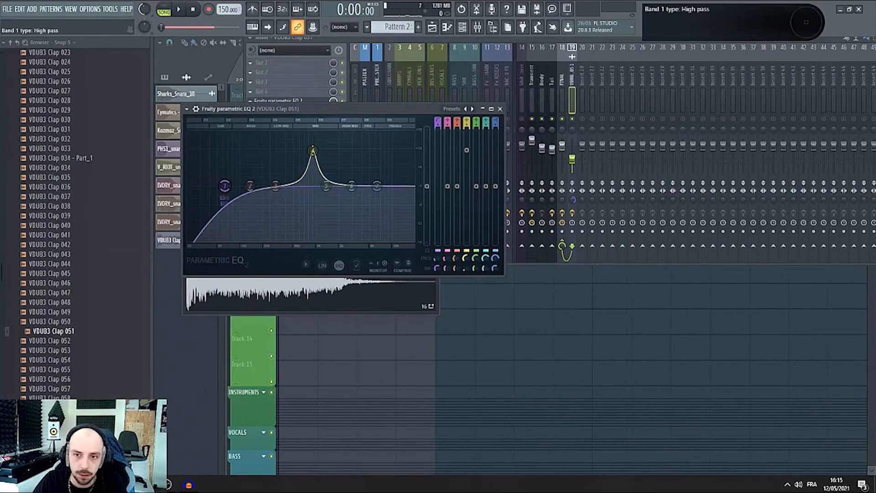
scroll(437, 133, "up", 2)
left_click_drag(223, 186, 288, 186)
left_click_drag(313, 150, 304, 146)
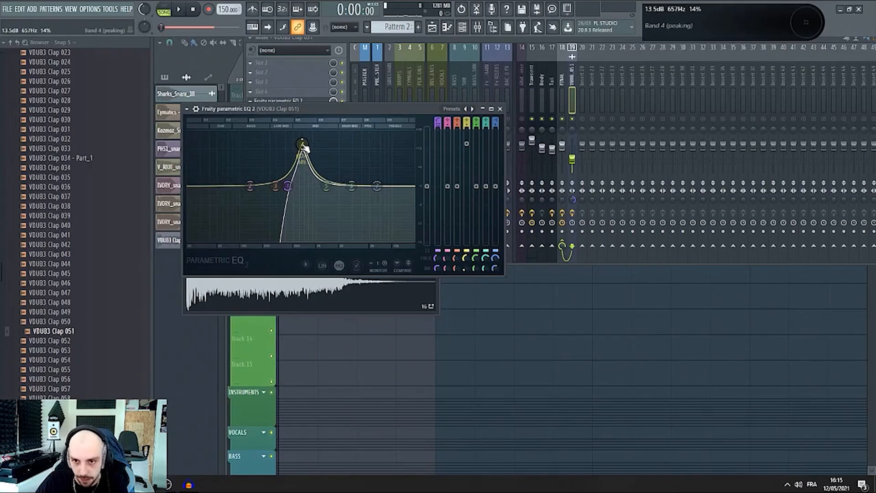
left_click_drag(286, 186, 269, 186)
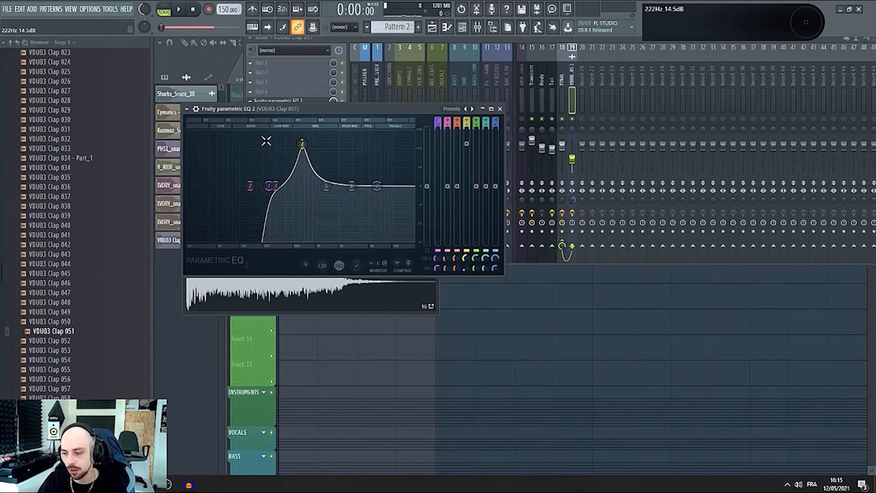
- Raise the clap EQ's band 4 to 18 dB and shift the band 1 low cut to a higher frequency
mouse_move(302, 144)
left_mouse_down()
mouse_move(327, 137)
mouse_move(301, 132)
left_mouse_up()
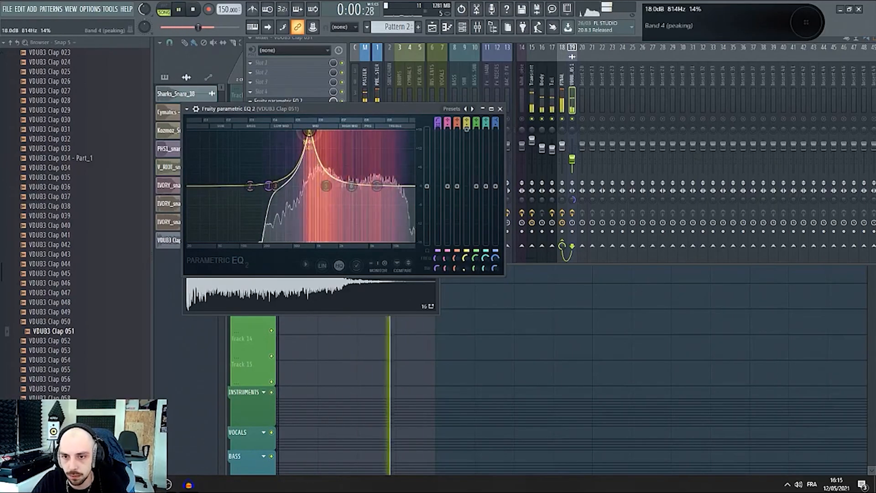
left_click_drag(268, 186, 303, 146)
key("space")
key("space")
- Check which note Pattern 2 plays in the piano roll and inspect the tuning of the Body Serum patch
right_click(473, 403)
scroll(303, 256, "up", 3)
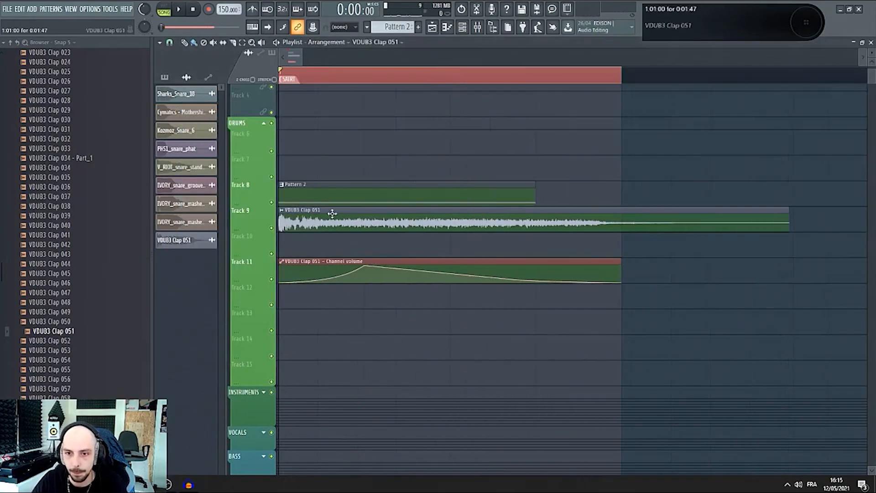
double_click(346, 194)
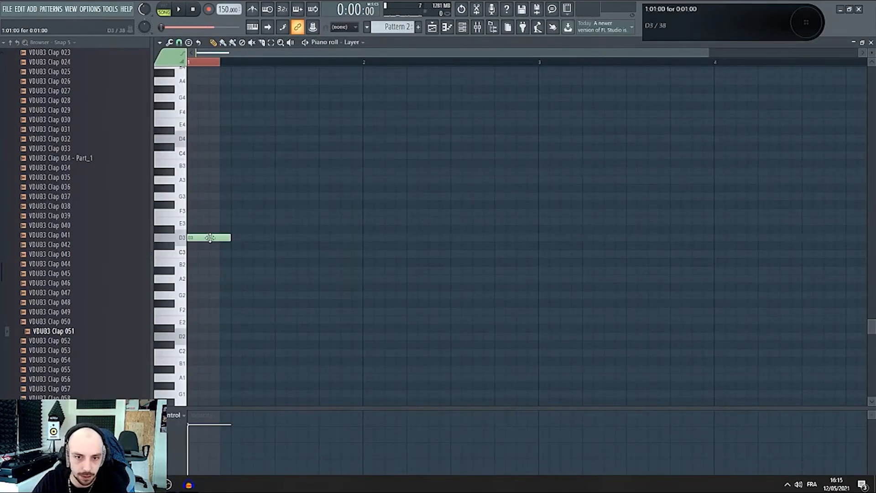
left_click(468, 28)
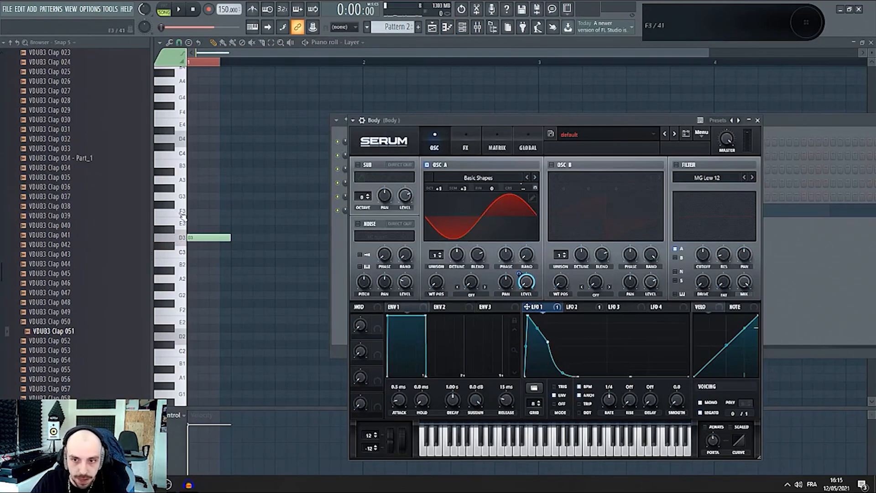
left_click(213, 238)
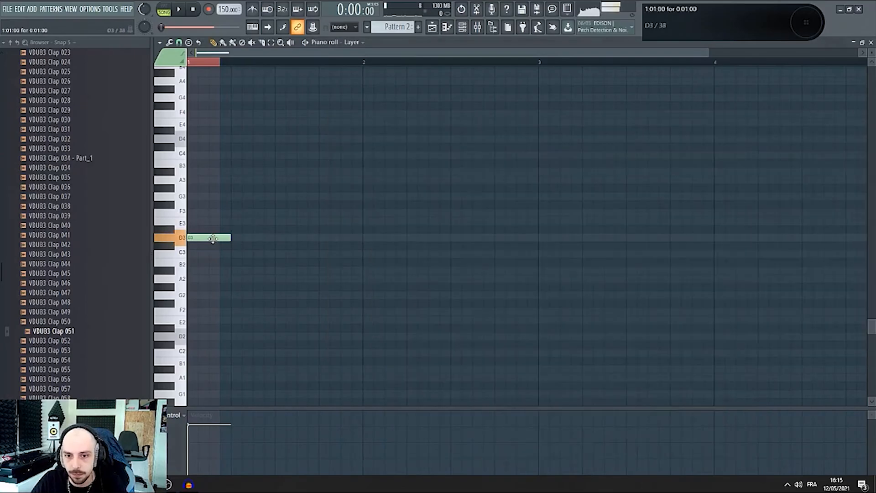
left_click(433, 27)
- Reopen the Fruity Parametric EQ 2 on the VDUB3 Clap 051 mixer track and reset band 5
left_click(403, 222)
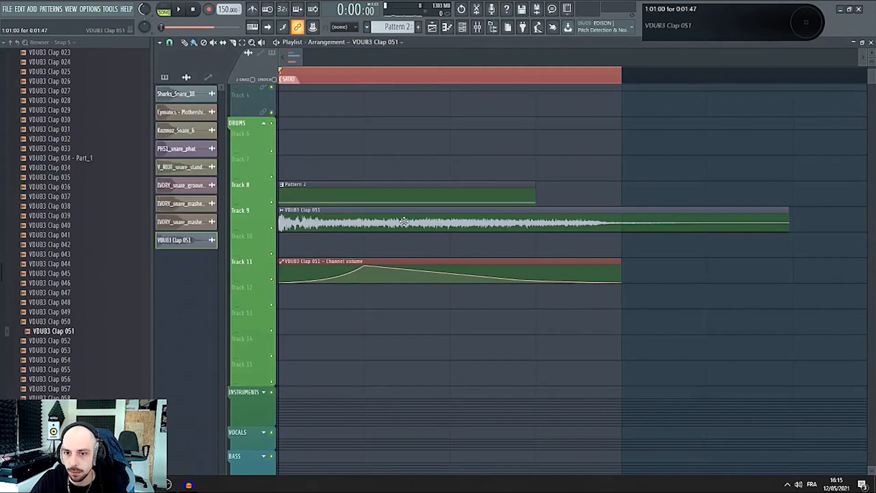
double_click(404, 222)
left_click(477, 27)
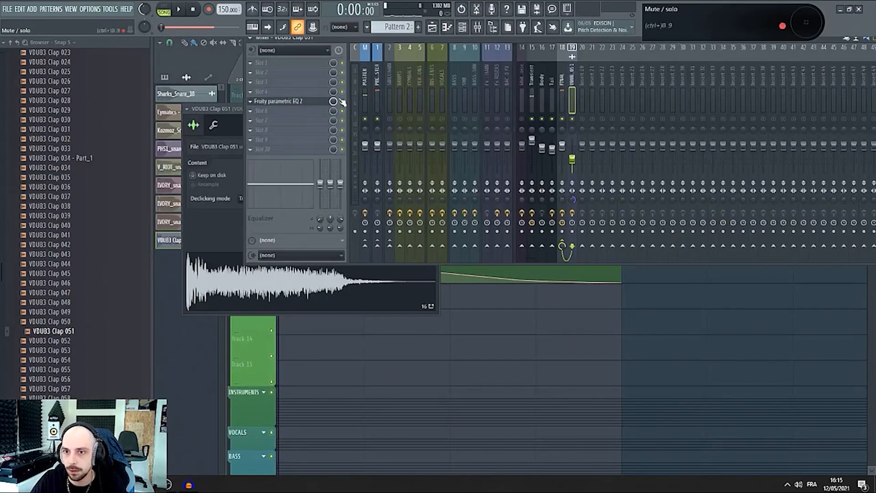
left_click(309, 105)
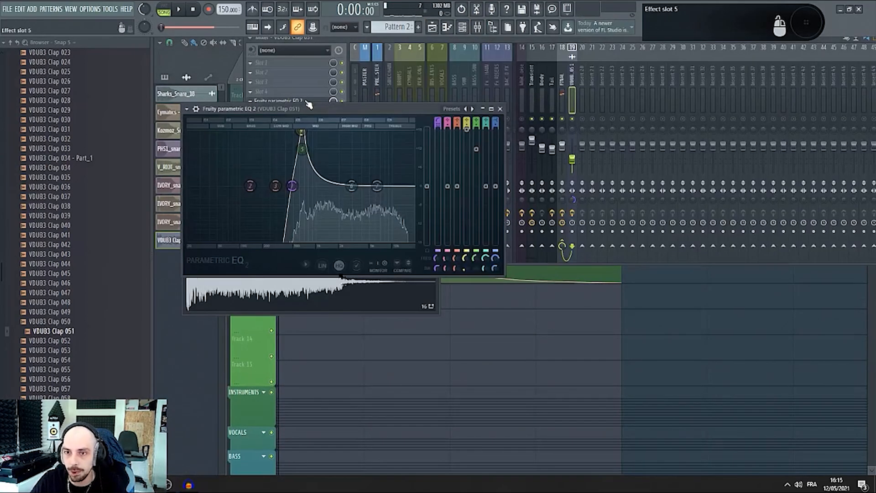
right_click(307, 151)
left_click(315, 161)
- Tune the clap EQ's band 4 to the key F5 (698.5 Hz)
left_click_drag(305, 133, 302, 142)
right_click(301, 142)
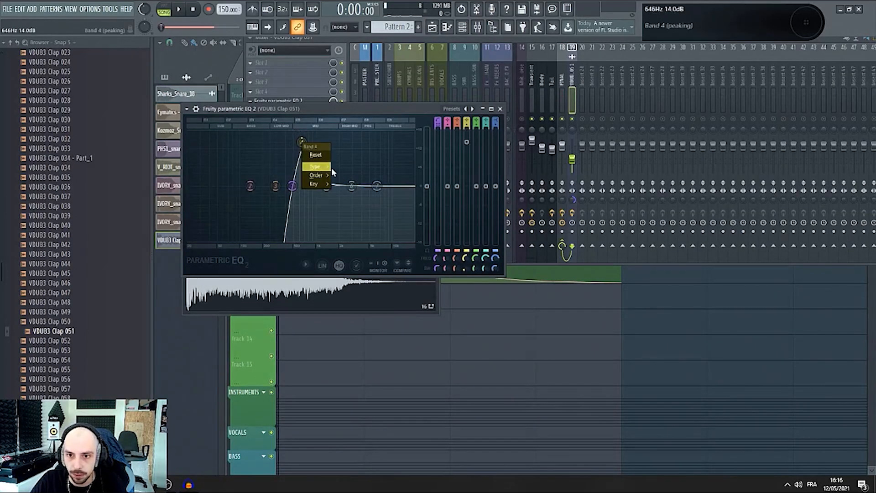
mouse_move(325, 188)
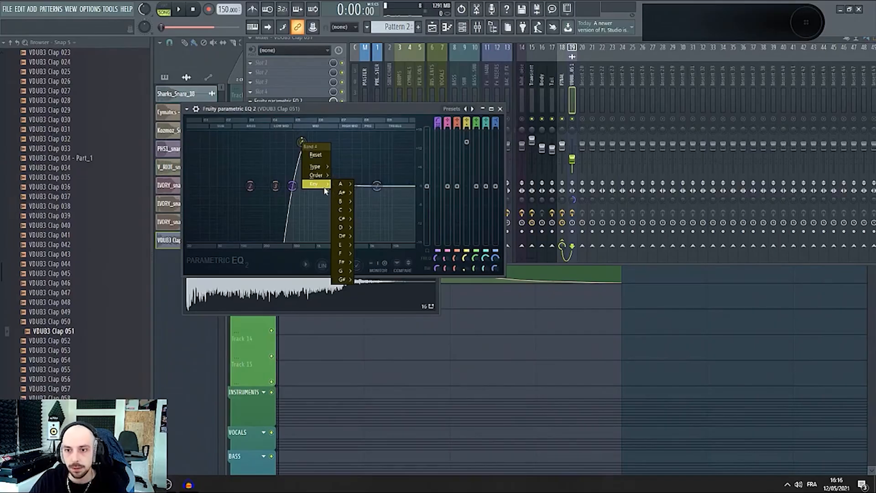
mouse_move(343, 253)
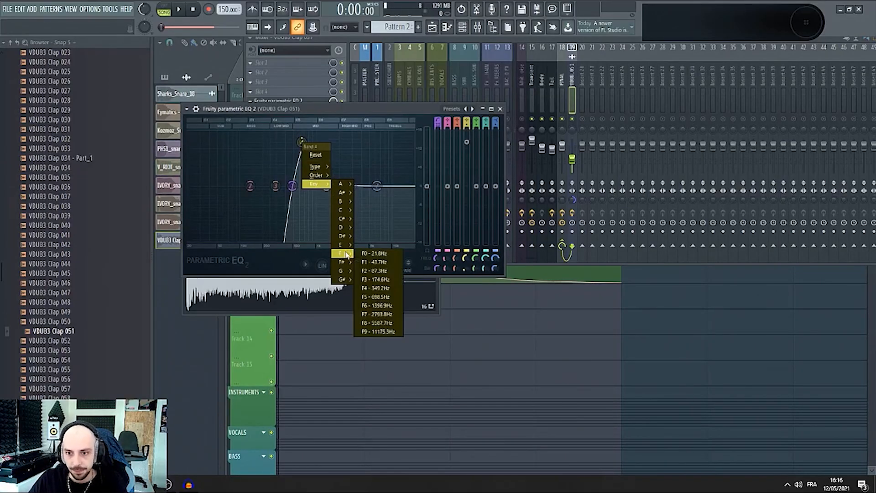
left_click(379, 297)
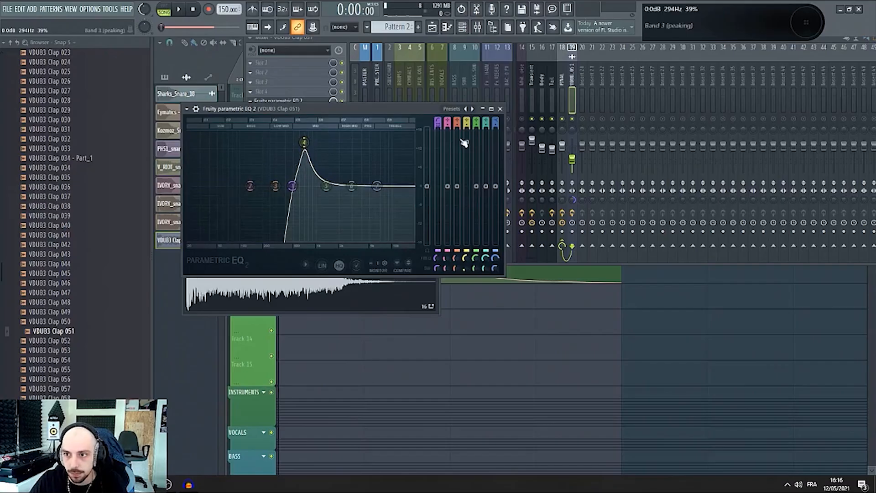
- Boost the clap EQ's band 4 to 18 dB and narrow its bandwidth to 4% while auditioning
key("space")
left_click_drag(467, 142, 467, 131)
key("space")
scroll(306, 140, "down", 5)
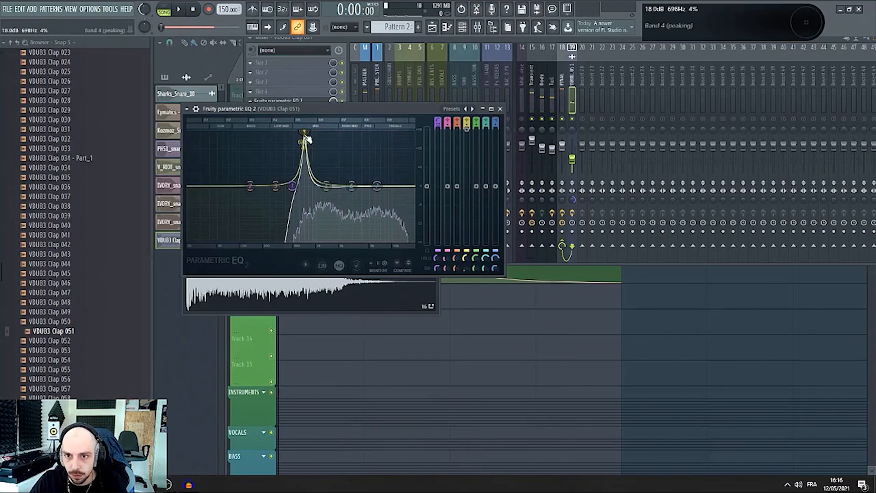
key("space")
- Bring the clap EQ's band 5 down to band 4's region with a slight cut and tune it to F5 (698.5 Hz)
left_click_drag(327, 189, 306, 190)
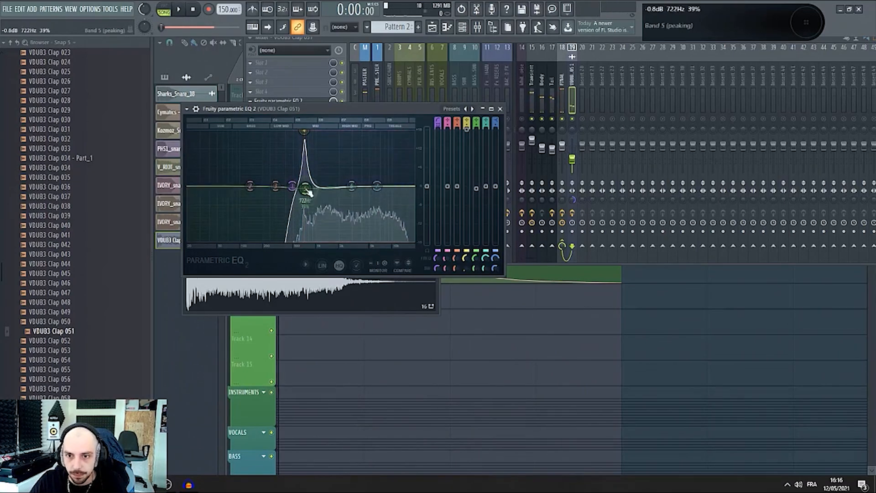
right_click(306, 190)
mouse_move(319, 230)
mouse_move(345, 299)
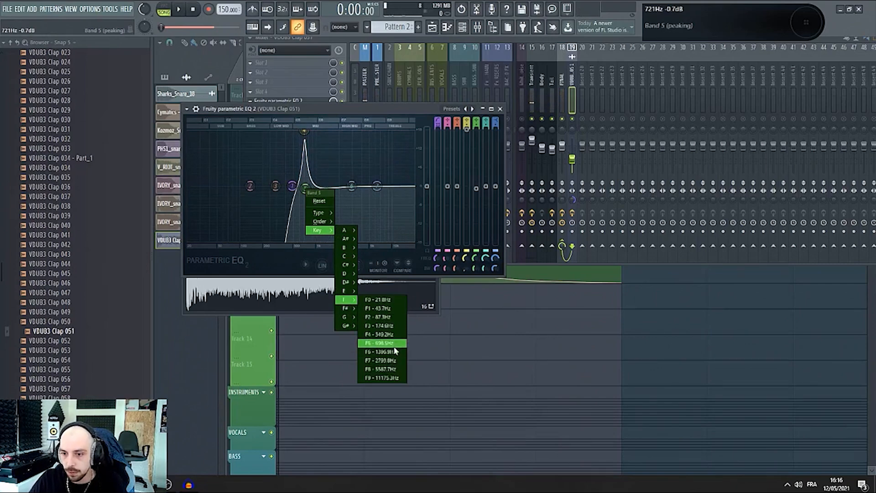
left_click(387, 344)
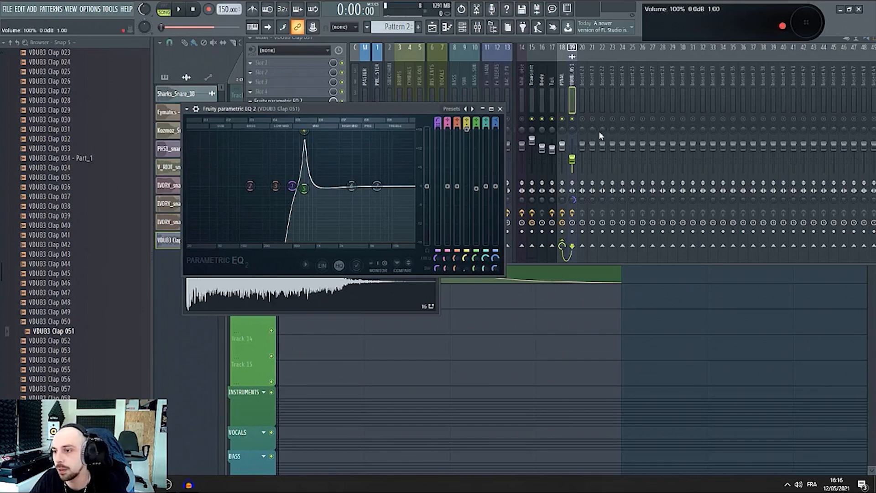
- Raise the clap track's mixer level and audition the clap in playback
left_click_drag(572, 159, 571, 167)
key("space")
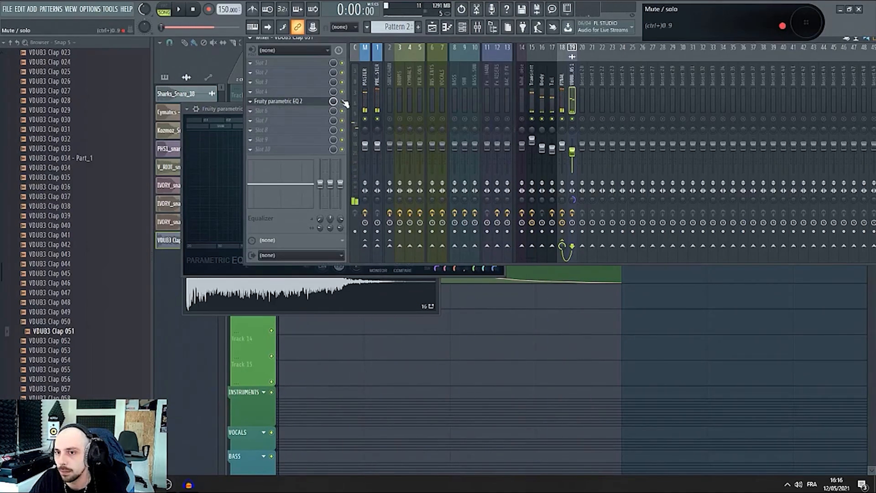
key("space")
key("space")
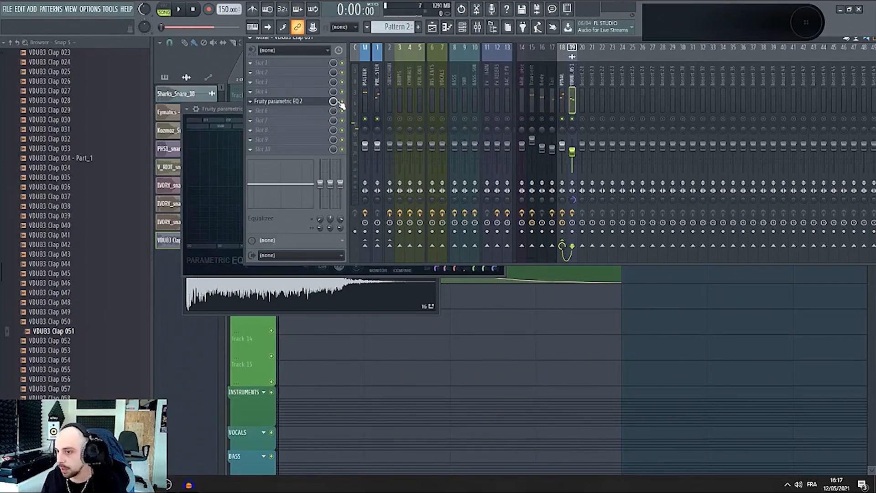
- Insert ValhallaRoom in slot 6 of the clap mixer track and play the loop through it
left_click(276, 101)
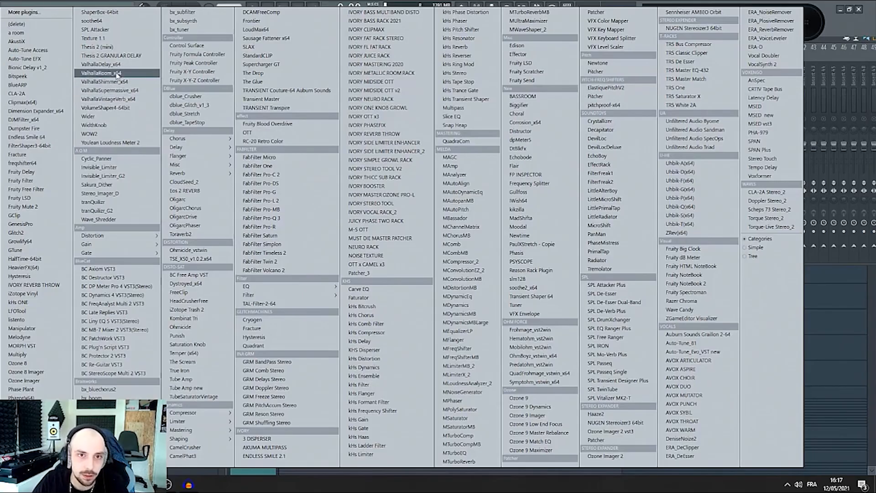
left_click(118, 73)
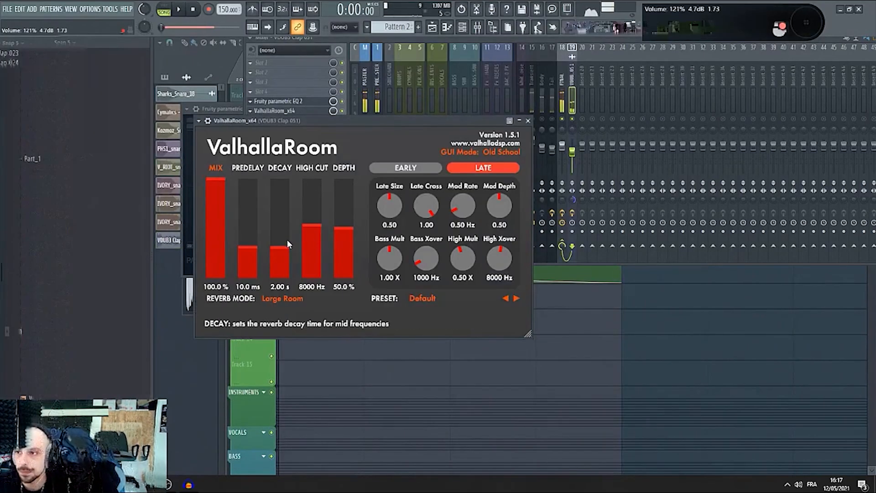
key("space")
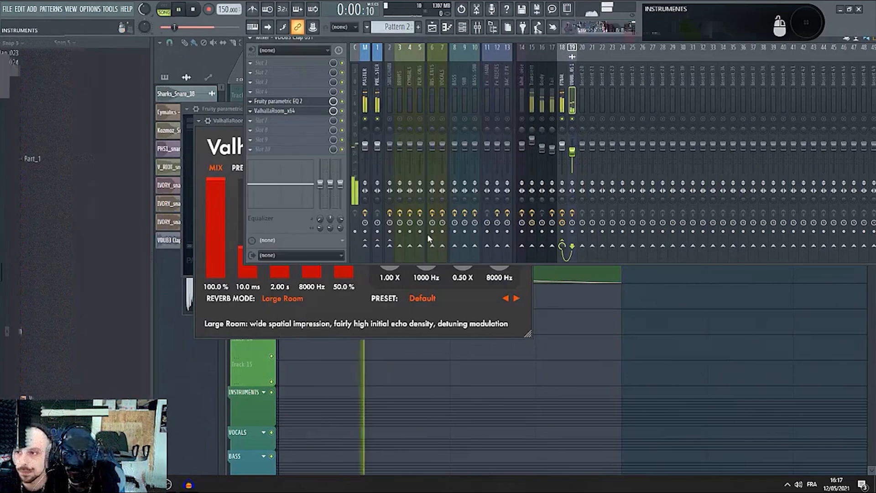
- Set ValhallaRoom to 0.0 ms predelay, 0.11 s decay, 15000 Hz high cut and 48.4% depth
left_click_drag(279, 249, 272, 279)
key("space")
left_click_drag(248, 249, 247, 281)
left_click_drag(308, 242, 327, 177)
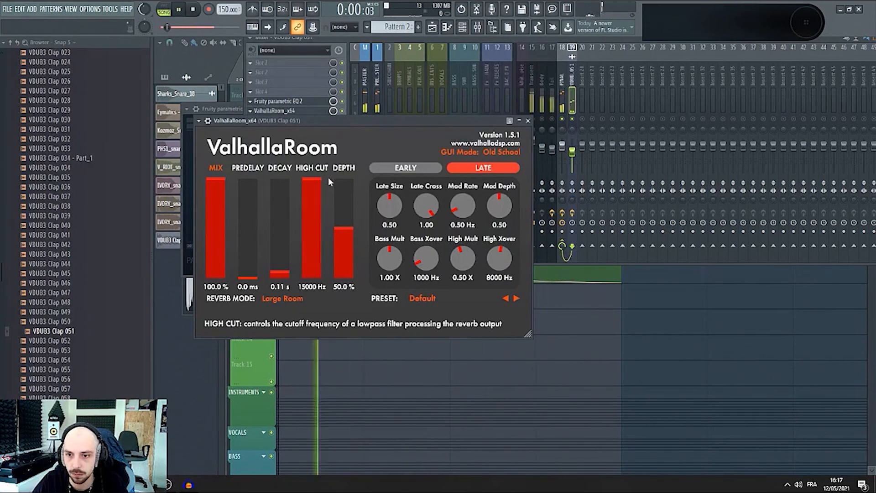
left_click_drag(343, 228, 347, 146)
left_click(343, 230)
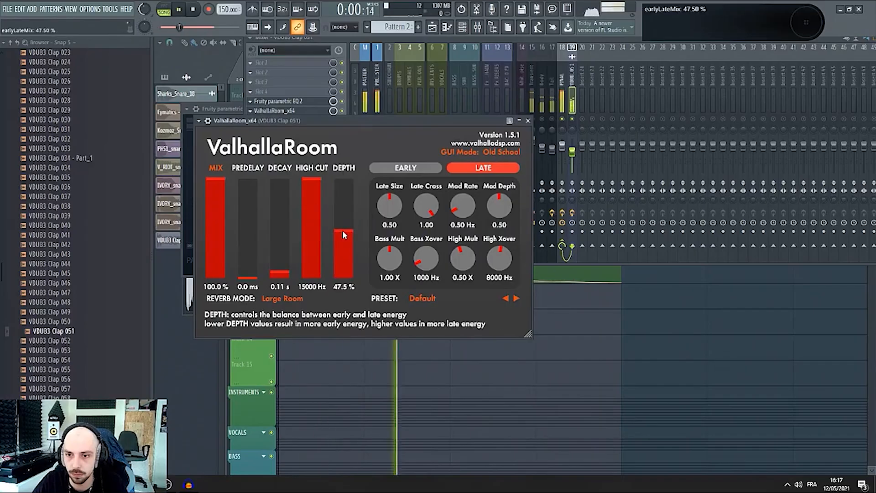
key("space")
- Lower the clap track's mixer level to about 68%, unsolo it and audition the full snare
left_click(572, 152)
left_click_drag(571, 151, 572, 158)
right_click(571, 119)
key("space")
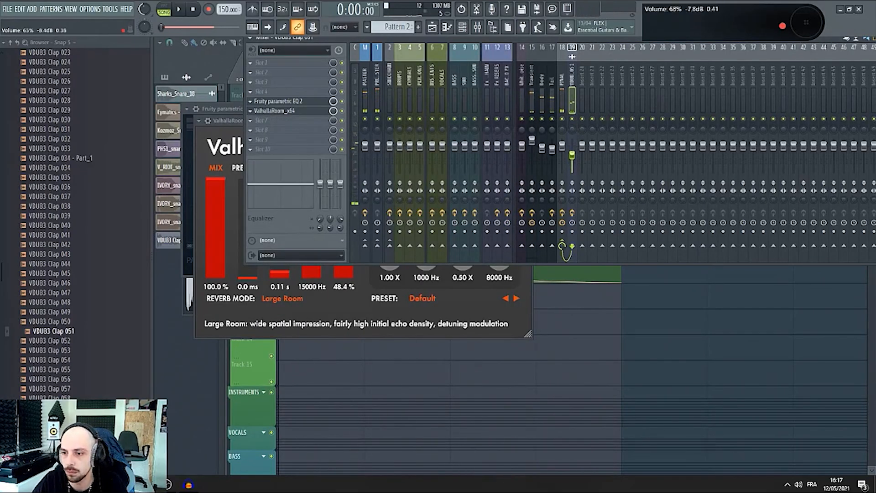
key("space")
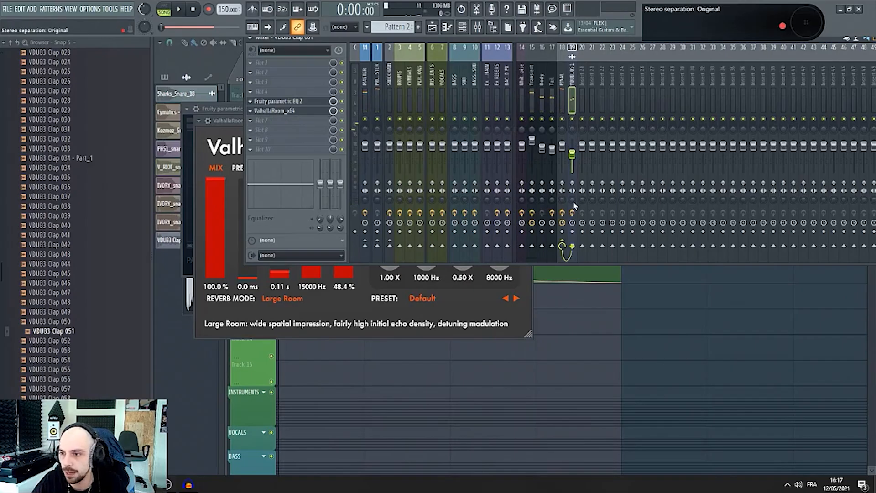
- Readjust the clap track's stereo separation and listen to it together with the snare layers
left_click_drag(573, 201, 573, 198)
key("space")
key("space")
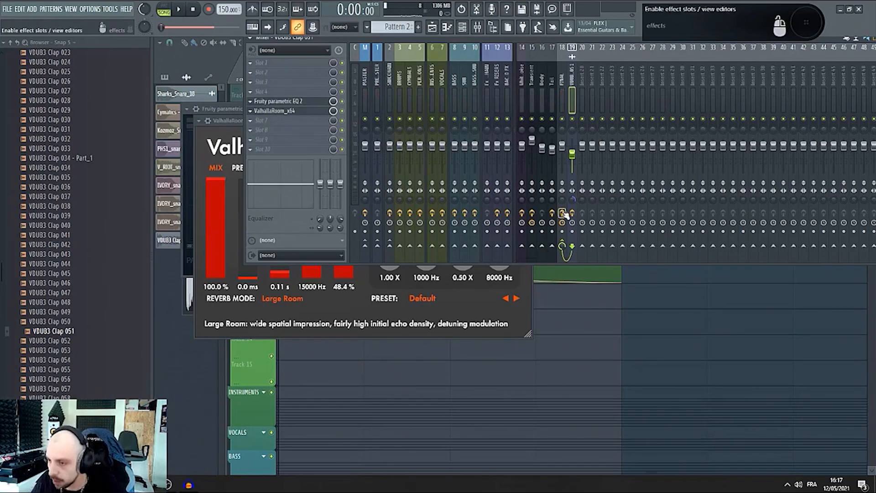
key("space")
key("space")
- Insert a second Fruity Parametric EQ 2 in slot 7 of the clap track and cut the low frequencies with band 1
left_click(277, 123)
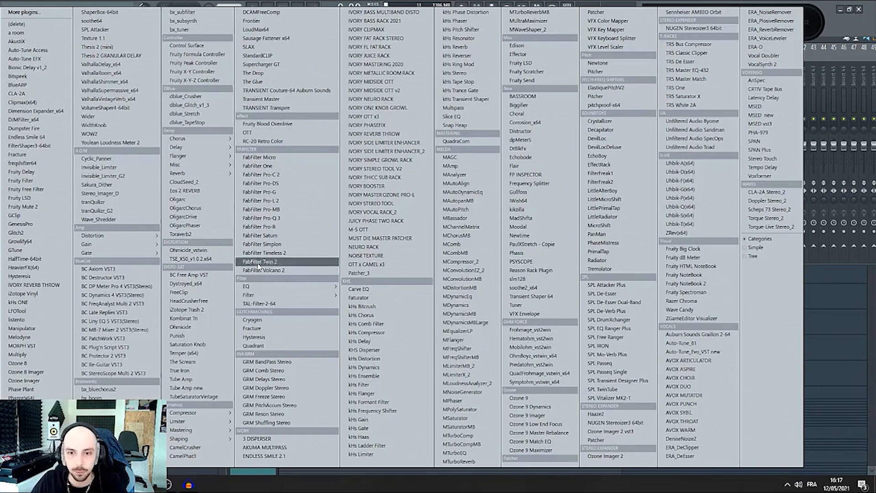
mouse_move(256, 286)
left_click(187, 313)
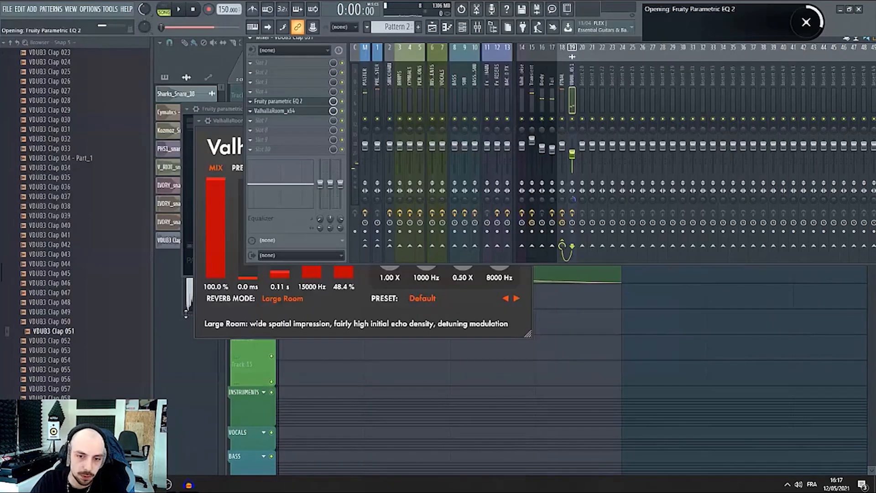
left_click_drag(269, 215, 285, 265)
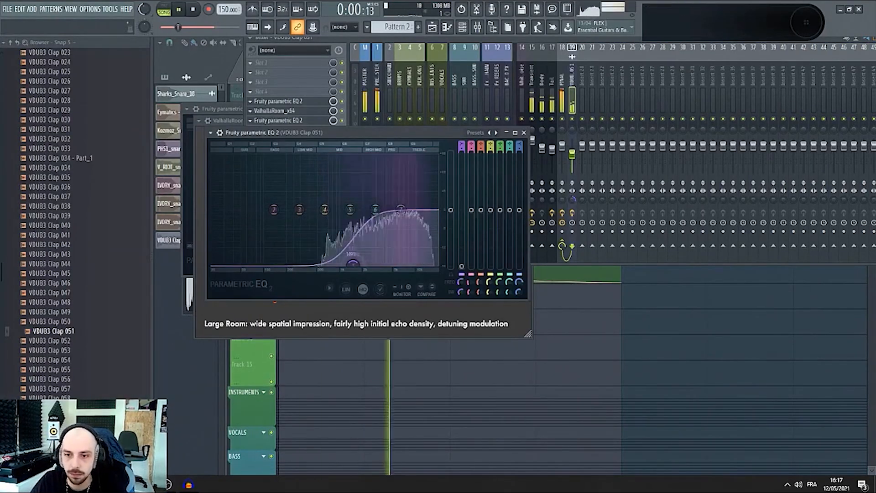
left_click_drag(410, 206, 436, 263)
left_click_drag(287, 263, 310, 263)
- Insert FabFilter Pro-L 2 in slot 8 of the FINAL mixer track and move its window below the mixer
left_click(562, 109)
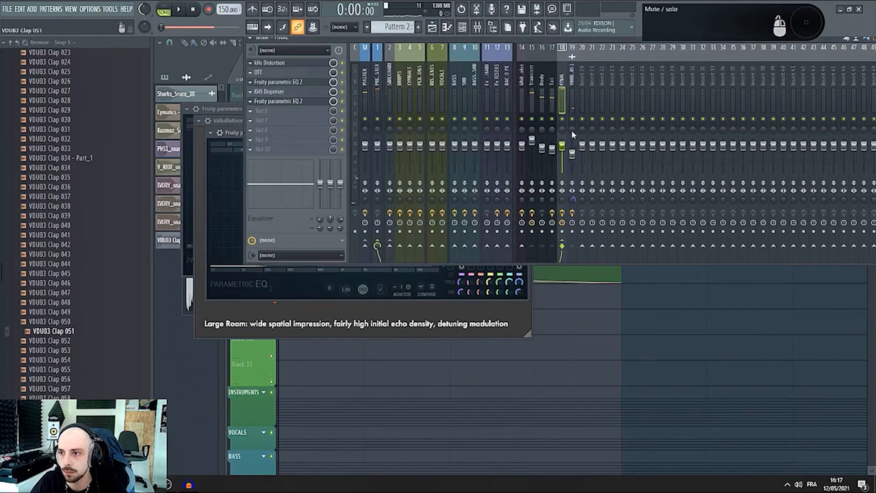
left_click(291, 130)
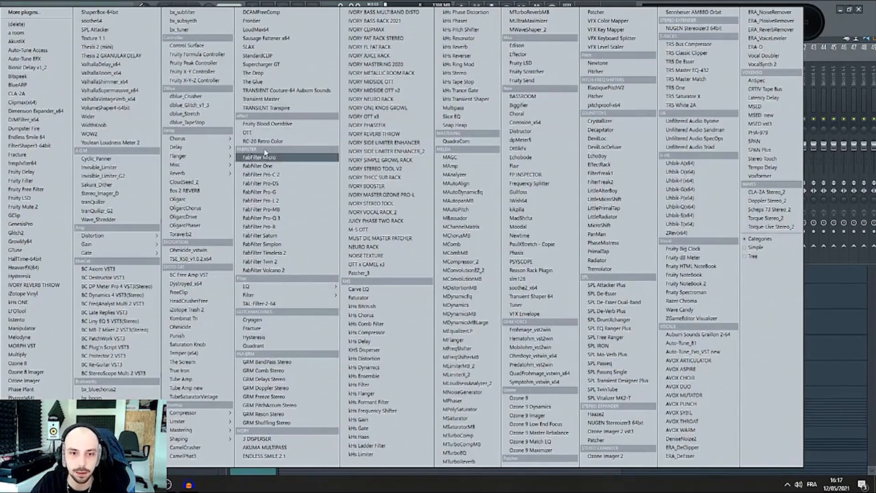
left_click(267, 202)
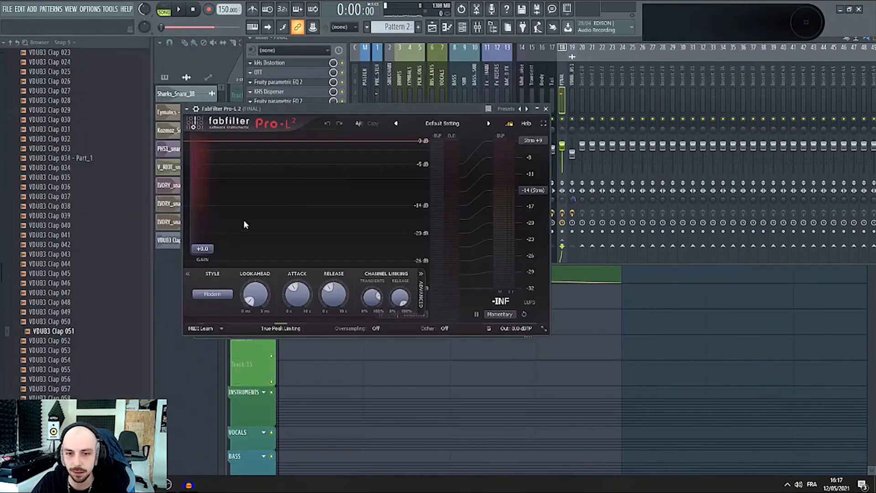
left_click_drag(319, 108, 634, 270)
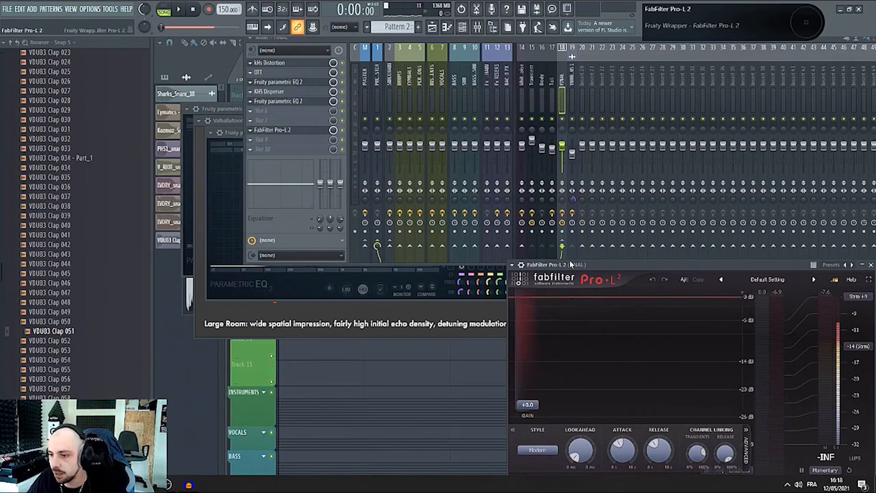
mouse_move(569, 265)
left_mouse_down()
mouse_move(583, 174)
mouse_move(558, 190)
mouse_move(543, 247)
mouse_move(587, 276)
mouse_move(570, 251)
mouse_move(563, 280)
mouse_move(570, 267)
left_mouse_up()
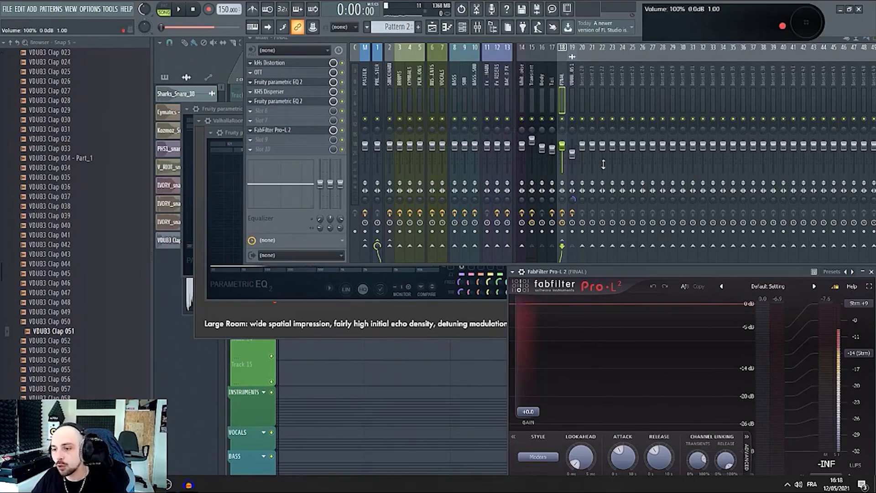
mouse_move(610, 270)
left_mouse_down()
mouse_move(618, 217)
mouse_move(601, 291)
mouse_move(621, 273)
mouse_move(609, 272)
left_mouse_up()
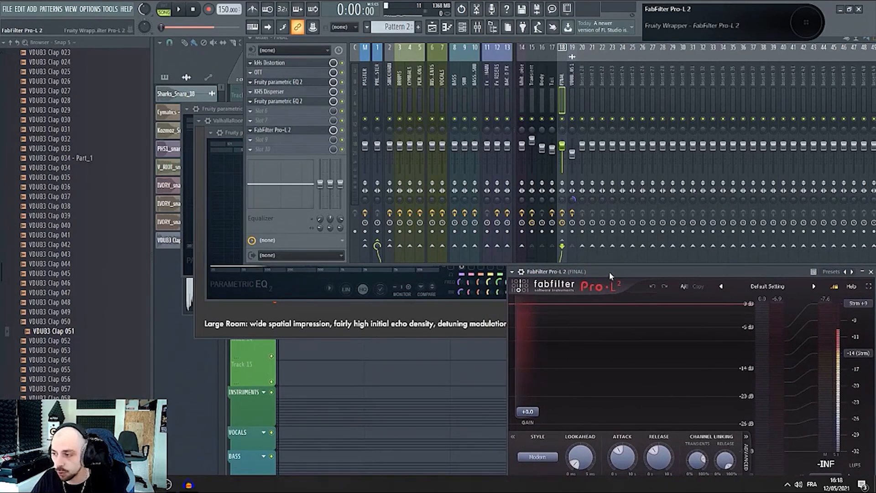
- Insert GClip in slot 9 of the FINAL mixer track, after Pro-L 2, and close its window
left_click(300, 146)
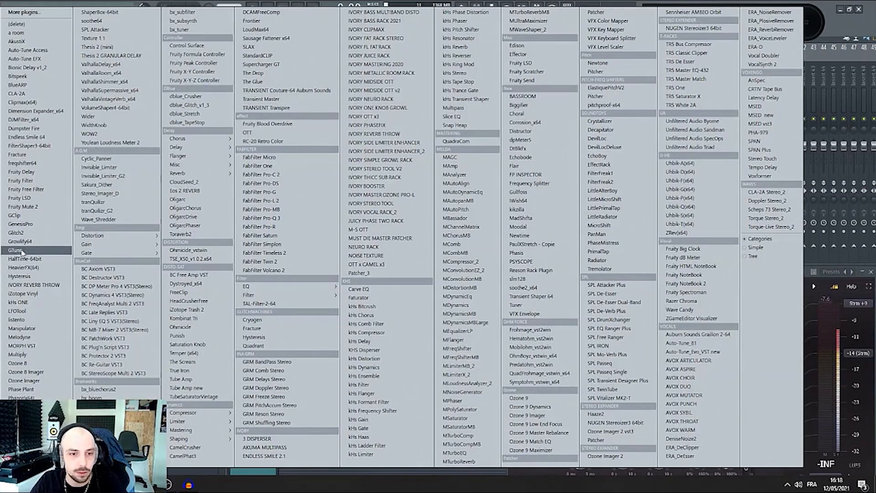
left_click(15, 215)
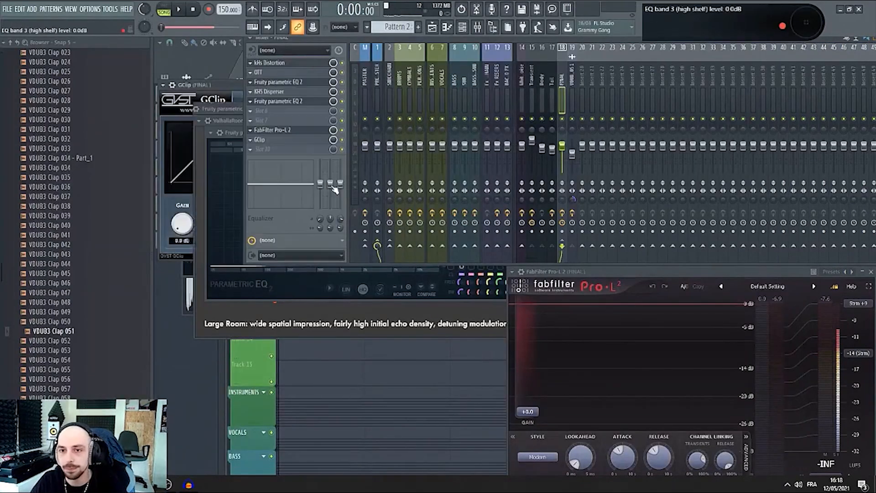
key("Escape")
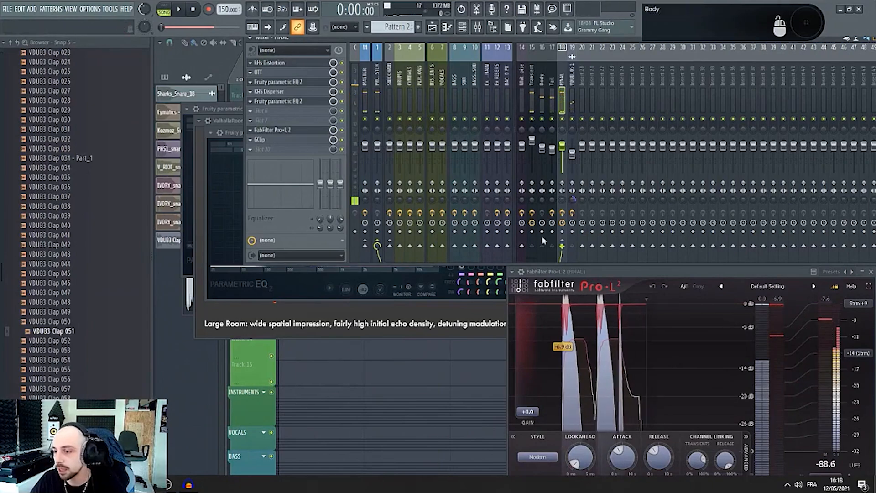
- Load Edison on the FINAL track, move it to slot 10 at the end of the chain and capture the snare
key("ctrl+e")
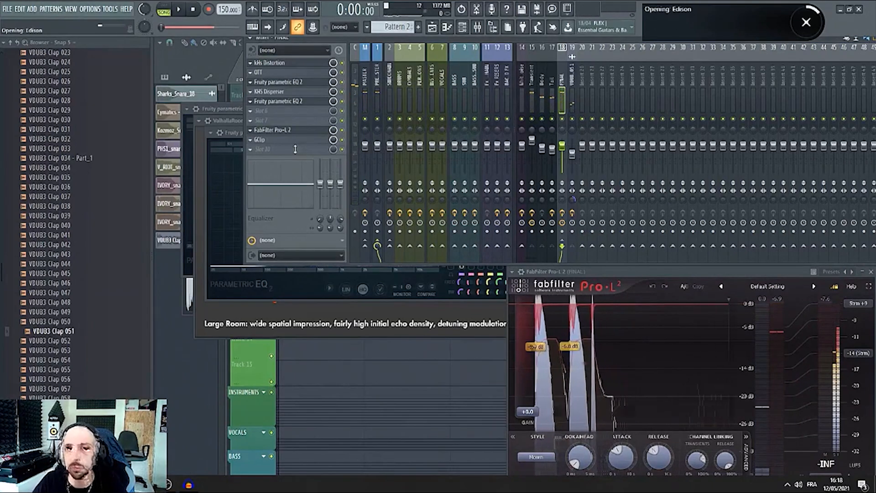
key("Escape")
scroll(286, 111, "down", 5)
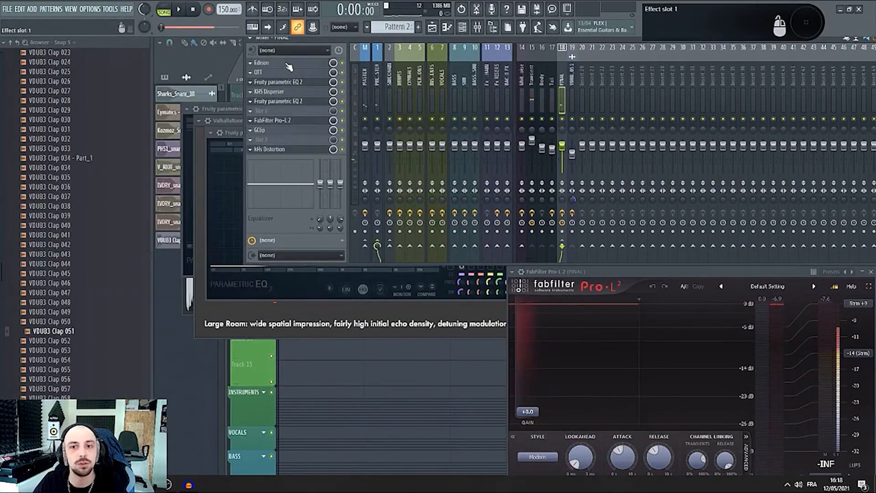
left_click_drag(289, 67, 289, 153)
left_click(286, 149)
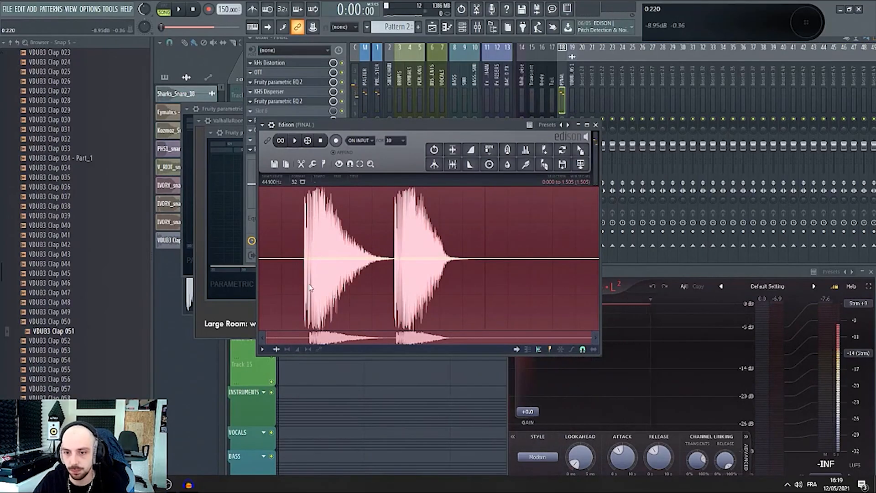
key("Escape")
- Insert TRANSIENT Transpire in slot 9 of the FINAL track, set its attack to 0.8 and move its window below the mixer
left_click(319, 139)
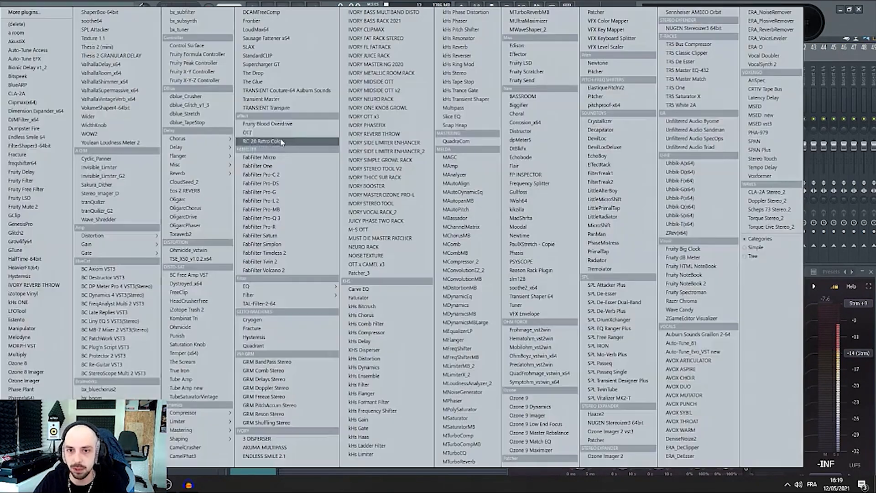
left_click(273, 108)
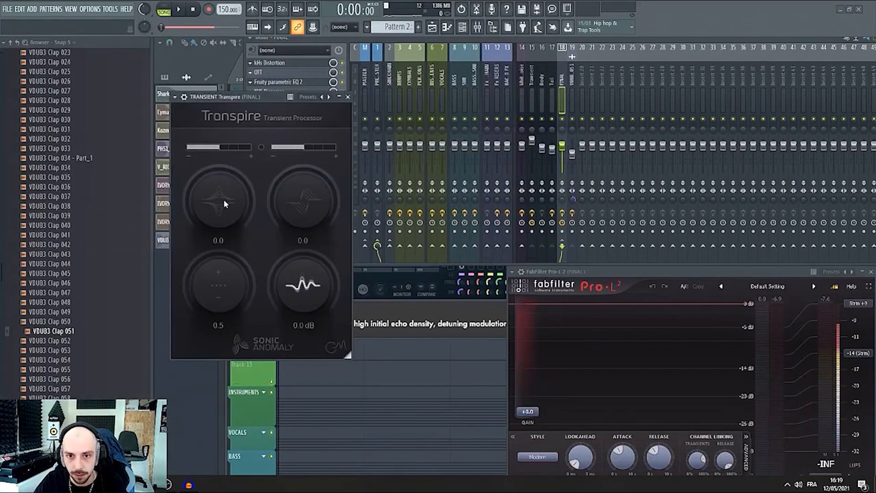
left_click_drag(224, 198, 229, 190)
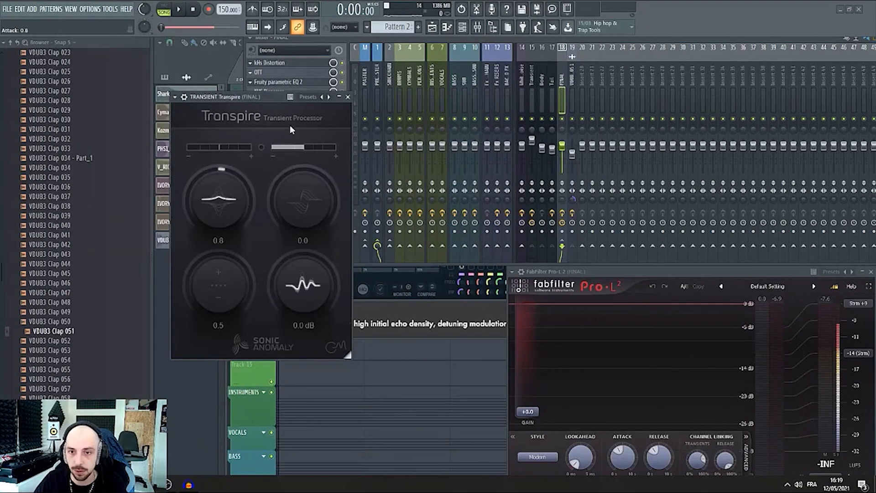
left_click_drag(269, 98, 310, 229)
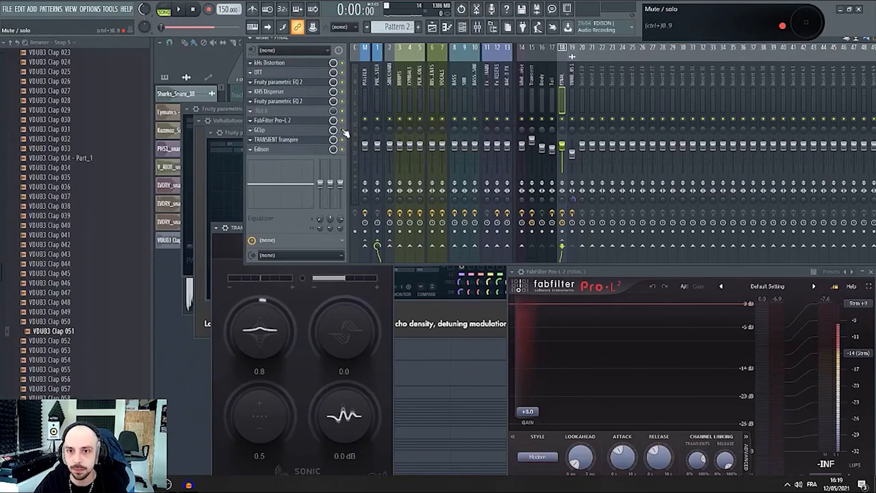
- Record a new take of the processed snare in the FINAL track's Edison while the song plays
left_click(314, 149)
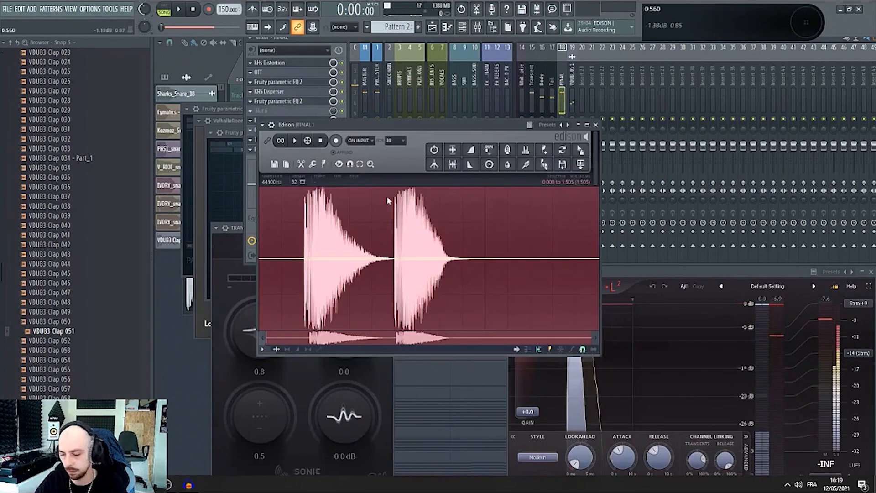
left_click(336, 140)
left_click(179, 9)
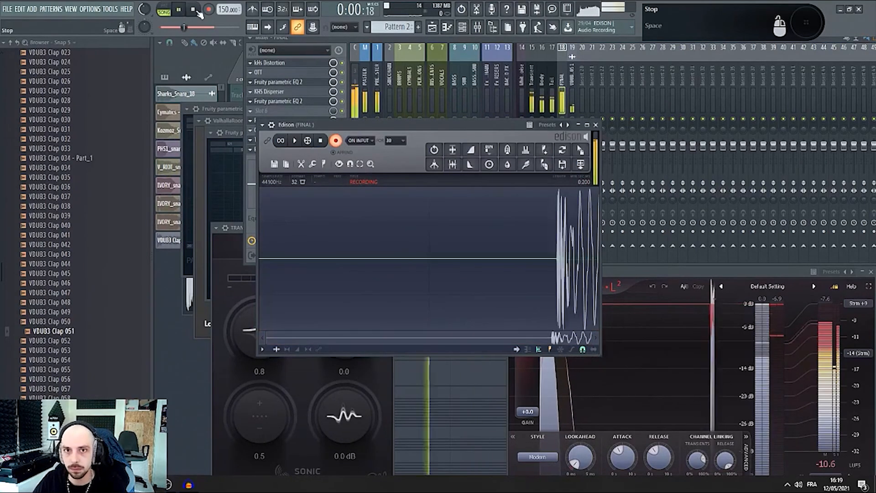
left_click(193, 9)
double_click(313, 254)
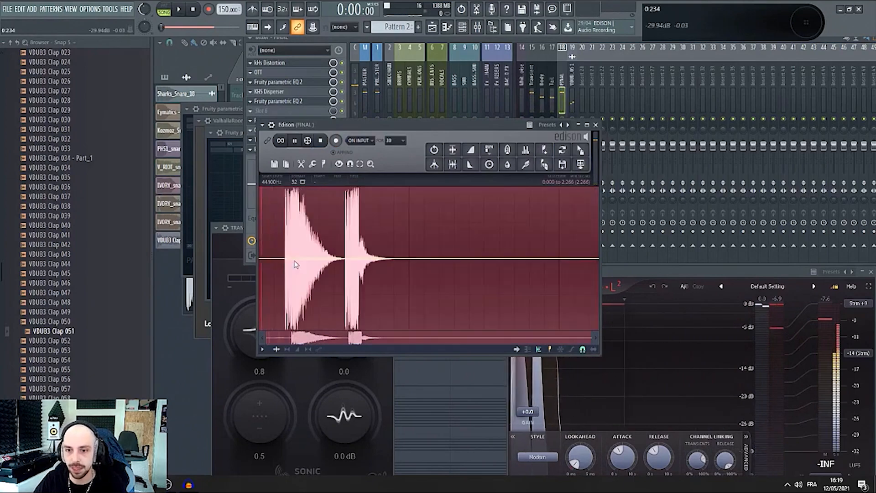
- Isolate the first snare hit in the Edison recording, trim away the excess around it and audition it
scroll(277, 264, "up", 4)
scroll(326, 240, "down", 3)
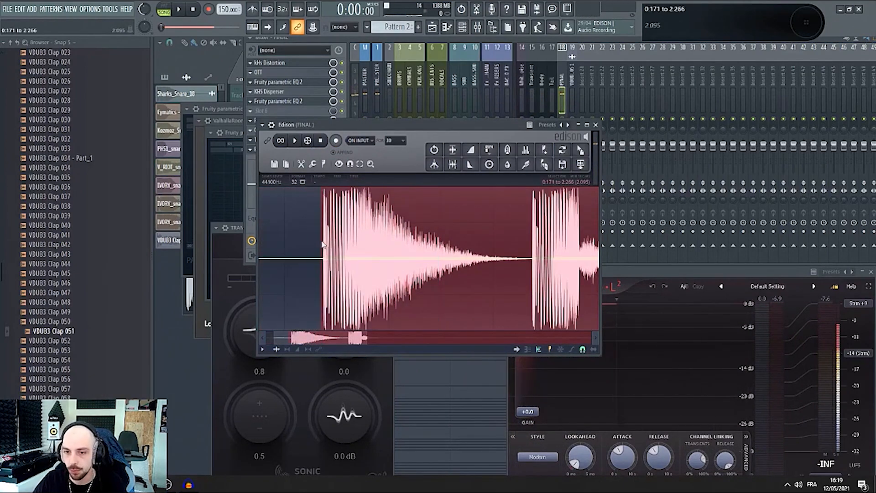
scroll(322, 244, "down", 2)
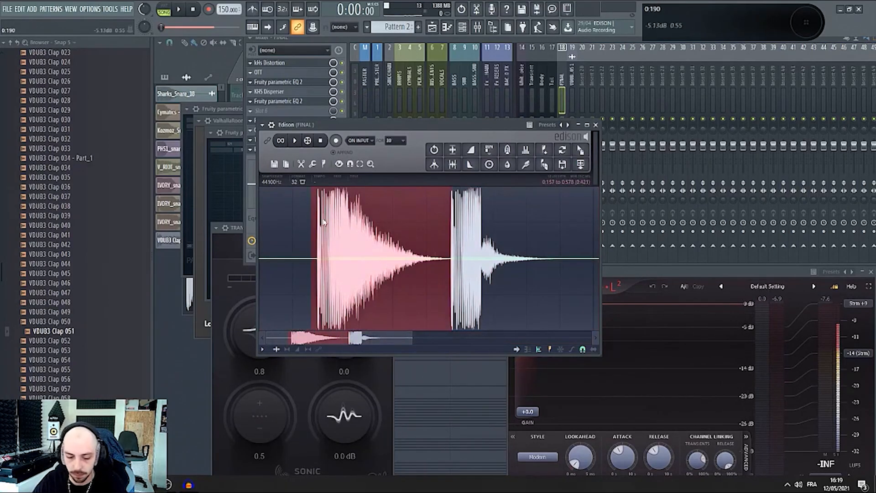
key("ctrl+x")
key("ctrl+a")
key("ctrl+v")
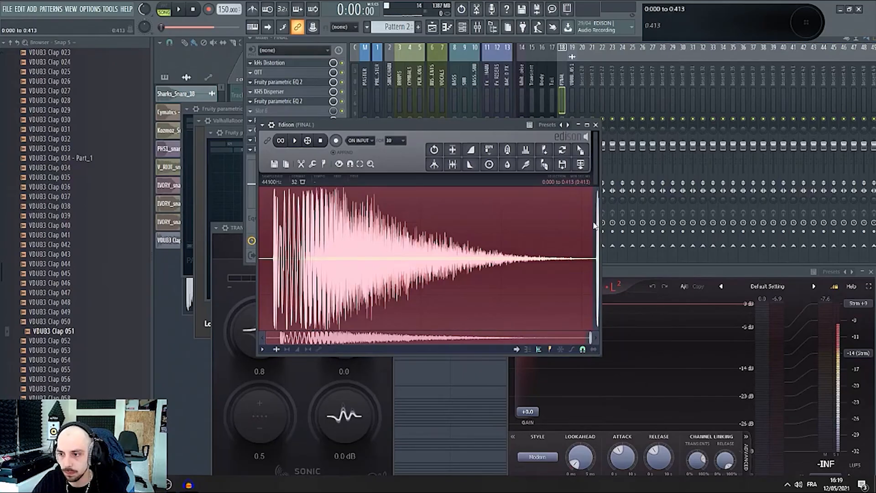
key("ctrl+x")
key("ctrl+a")
key("ctrl+v")
key("space")
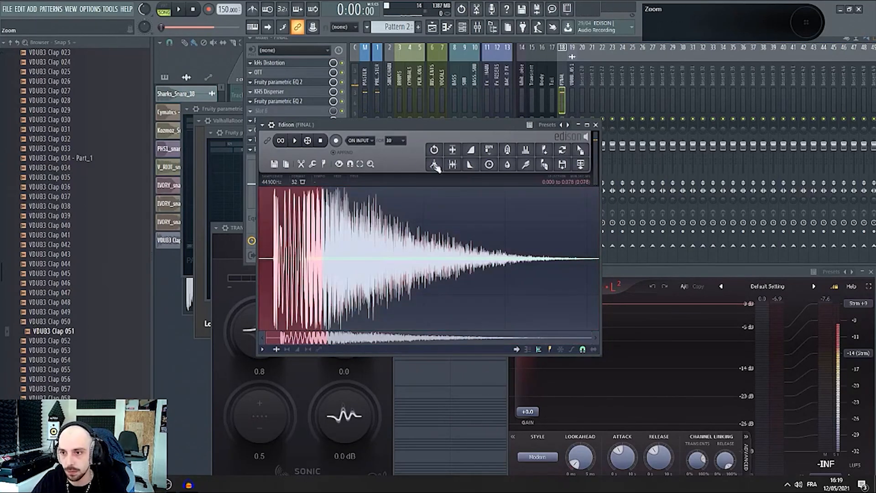
- Place the whole trimmed snare from Edison as an audio clip on playlist Track 7 at 1:04:00
key("ctrl+a")
left_click_drag(580, 150, 530, 166)
left_click(505, 80)
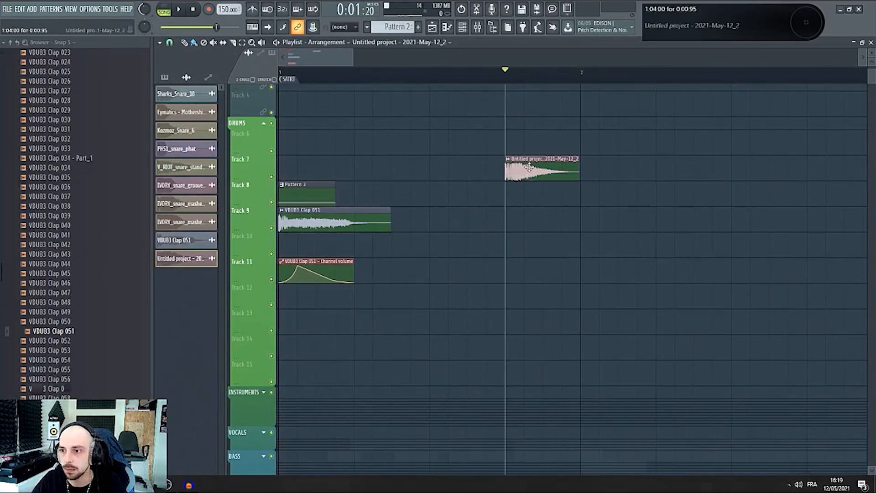
- Lengthen the bounced snare slightly with its time-stretch multiplier and audition it
double_click(532, 168)
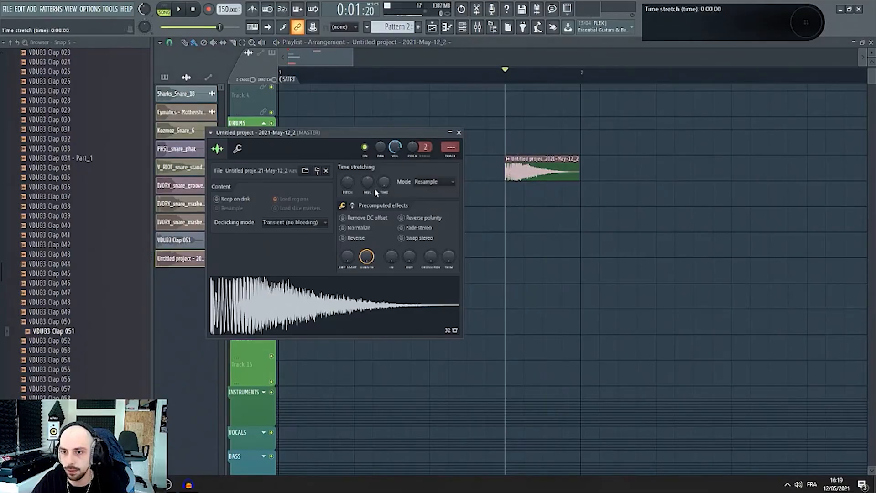
left_click_drag(368, 182, 369, 185)
key("space")
key("space")
key("space")
key("space")
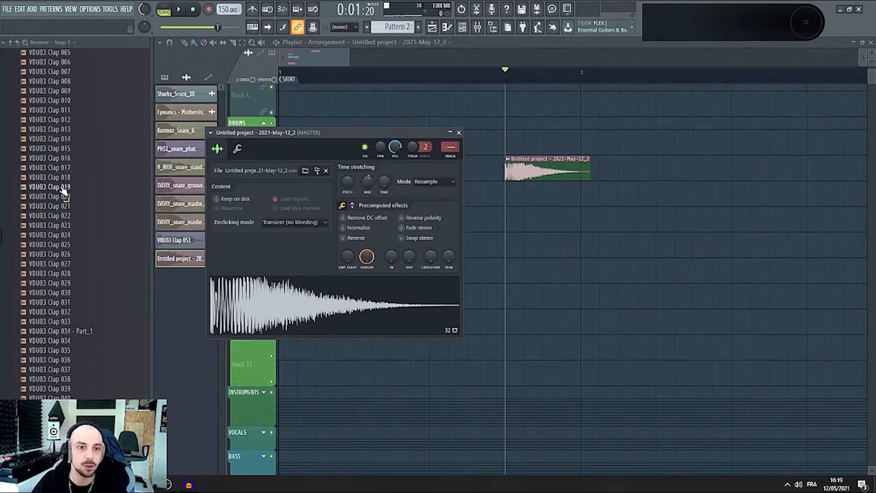
- Place VDUB3 Clap 005 on Track 9 aligned with the bounced snare and normalize it
scroll(68, 196, "up", 12)
left_click(72, 217)
left_click(78, 226)
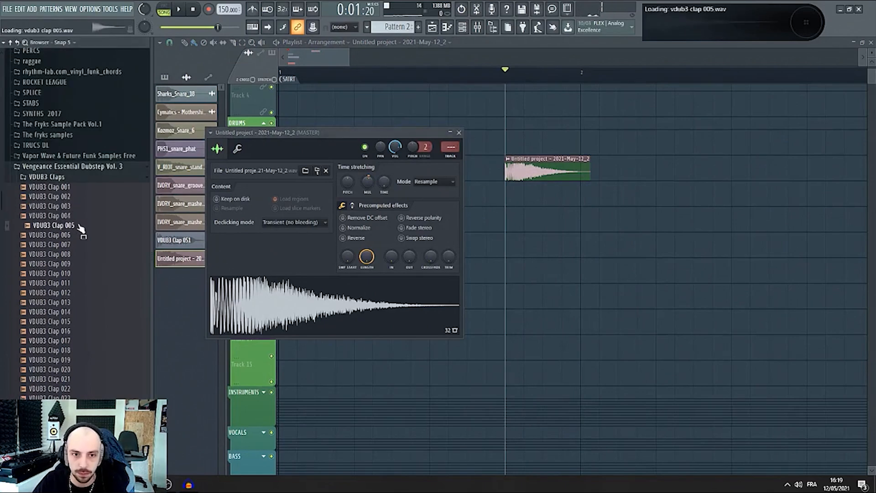
left_click_drag(84, 228, 534, 222)
double_click(528, 221)
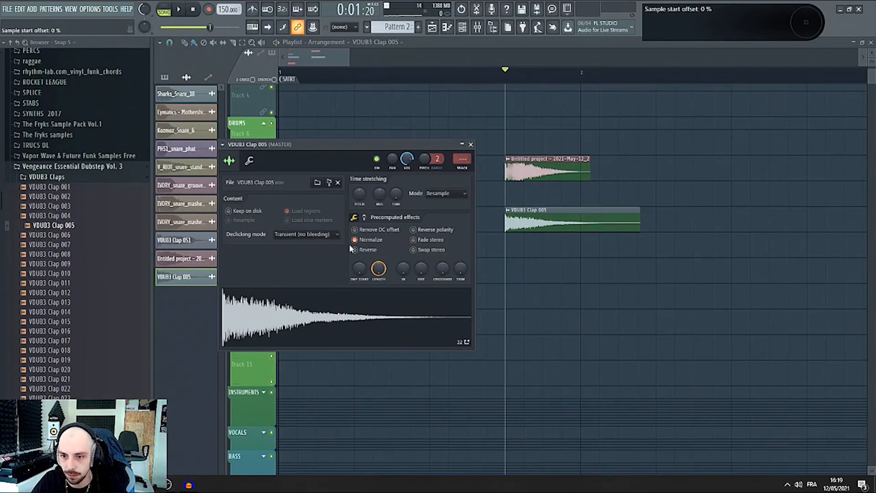
- Create a volume automation clip for VDUB3 Clap 005 from 1:04:00 to 1:04:24 and shape it as a curved fade-in
left_click_drag(507, 75, 524, 73)
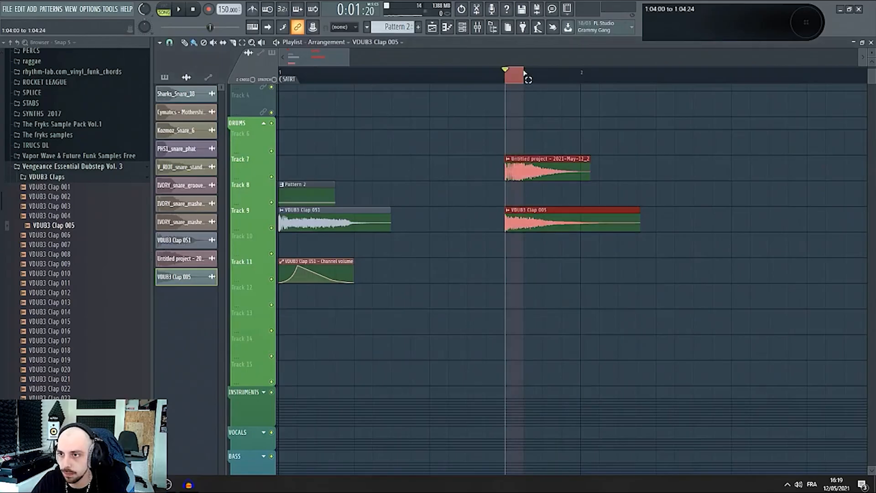
double_click(529, 223)
right_click(405, 159)
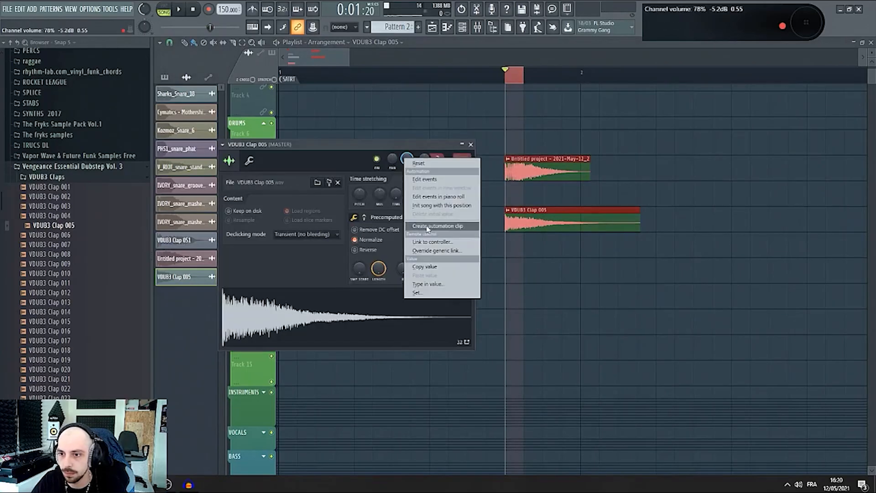
left_click(424, 227)
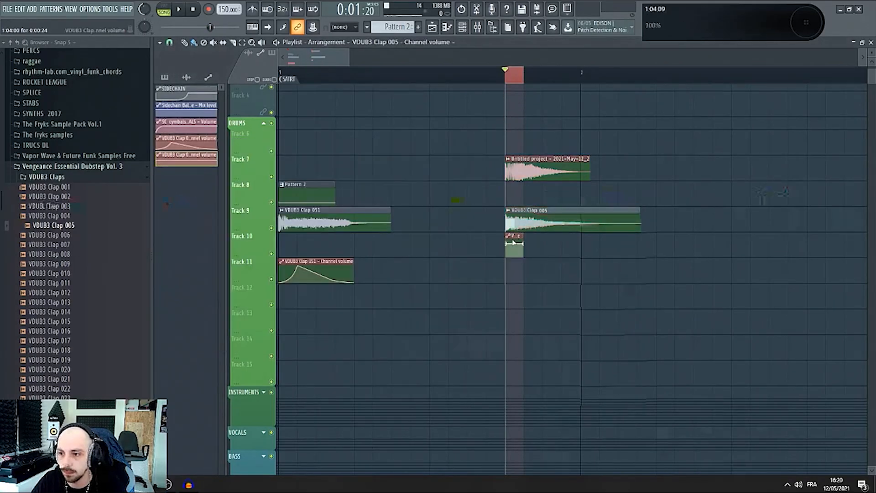
- Extend the playback selection over both clips and shorten VDUB3 Clap 005 to a time-stretch multiplier of about 78% while auditioning
left_click_drag(621, 73, 656, 74)
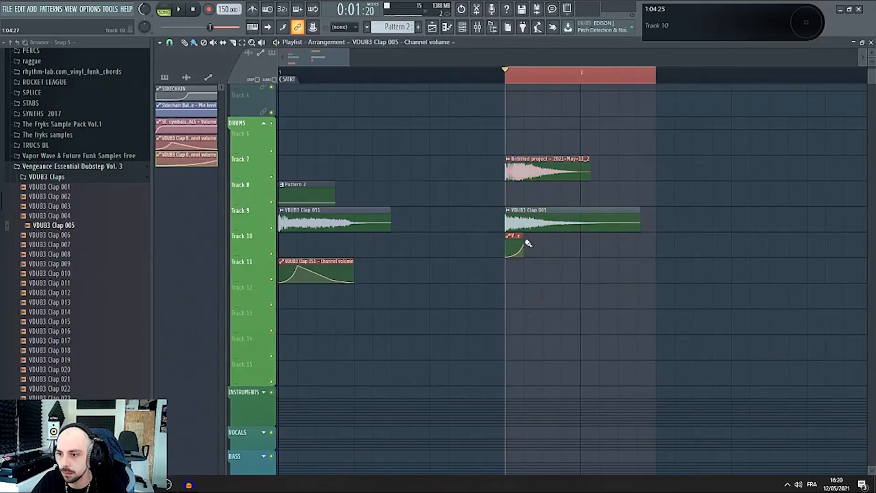
double_click(527, 224)
key("space")
key("space")
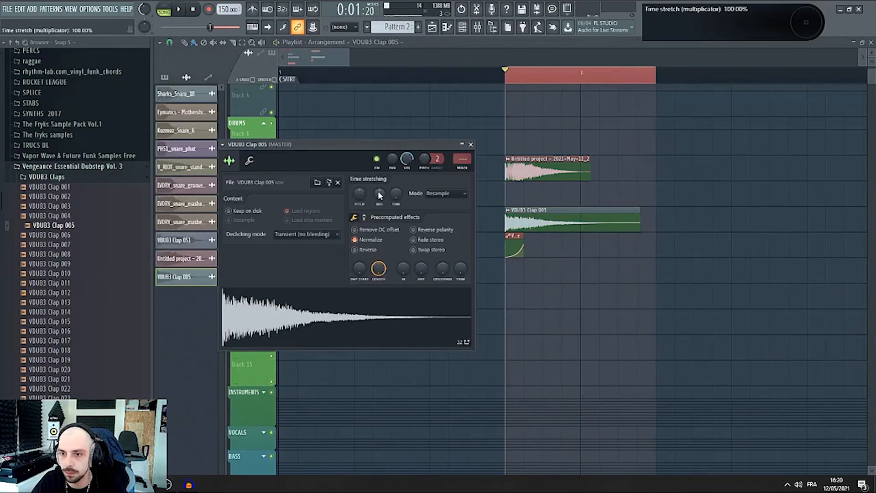
key("space")
mouse_move(379, 194)
left_mouse_down()
mouse_move(380, 187)
mouse_move(380, 209)
left_mouse_up()
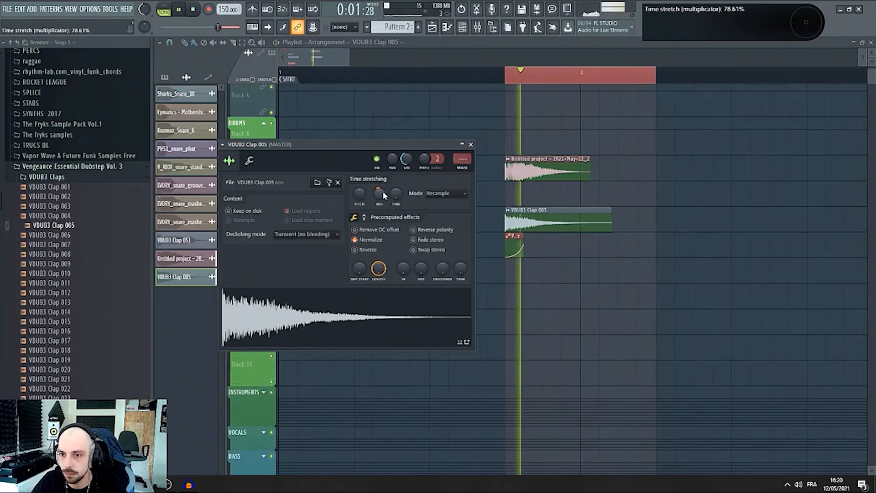
double_click(543, 170)
key("space")
- Arm the MASTER track for disk recording and record the snare and clap together to a new audio clip
left_click(477, 27)
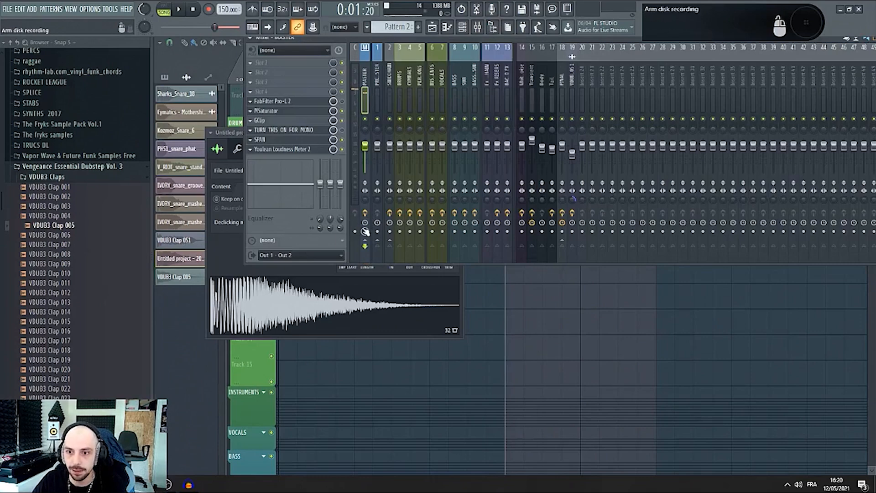
key("space")
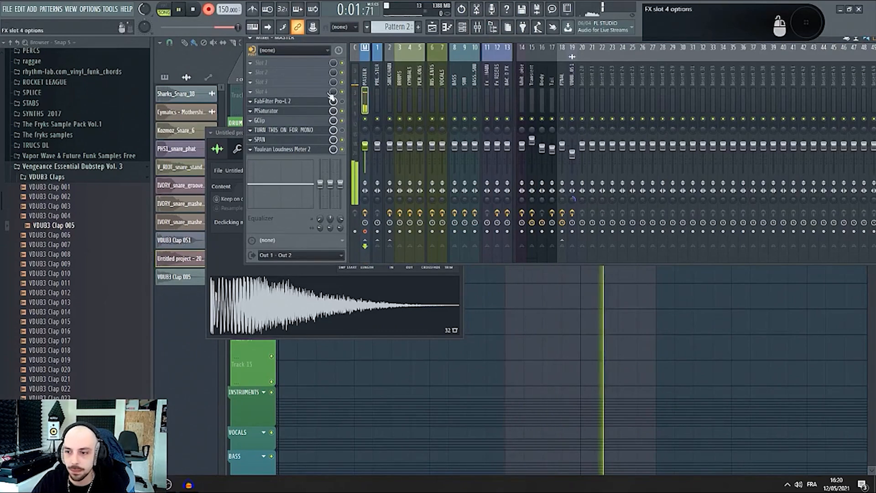
left_click(622, 313)
key("space")
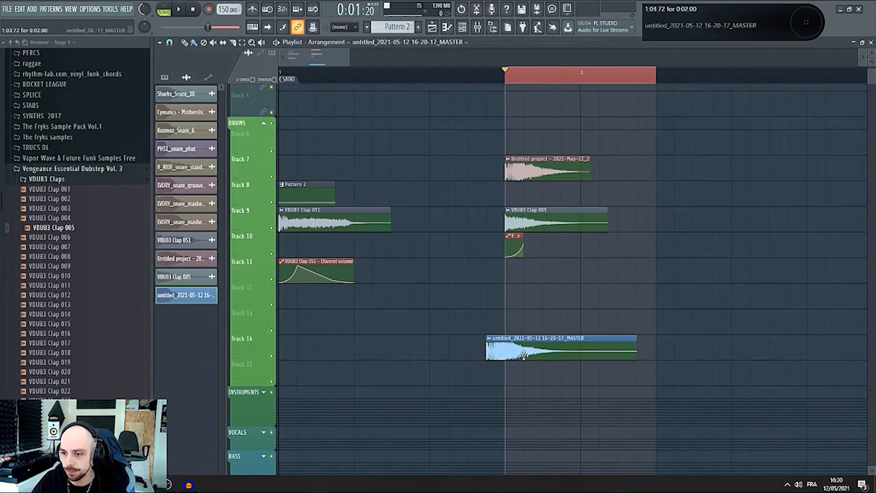
- Inspect the waveform of the recorded MASTER clip and move the clip up to Track 13, before the layered clips
double_click(516, 351)
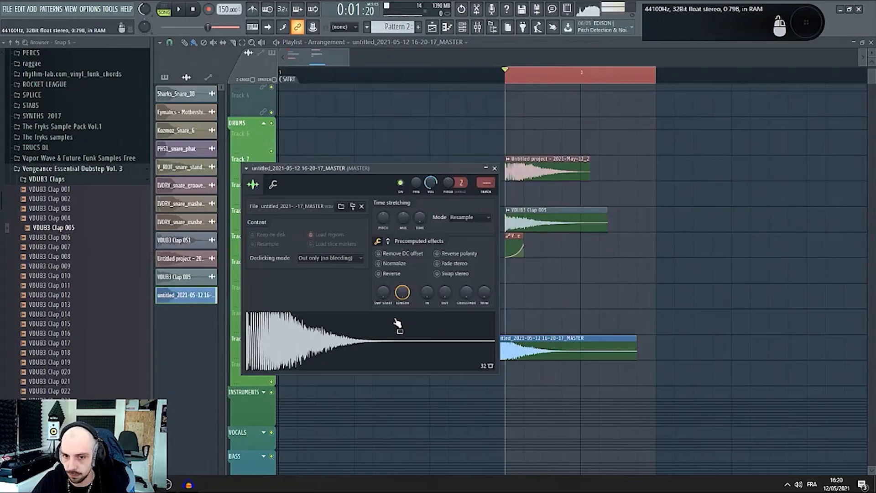
right_click(330, 340)
left_click(744, 326)
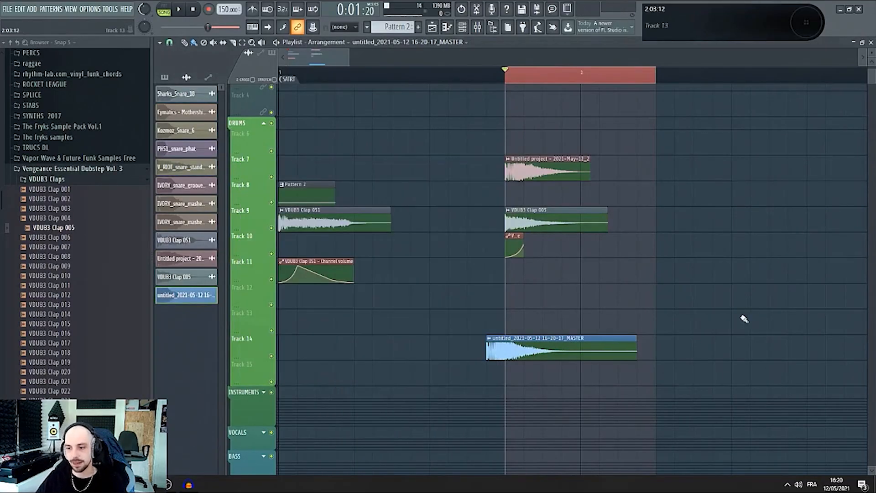
left_click_drag(540, 348, 482, 321)
scroll(489, 330, "down", 5)
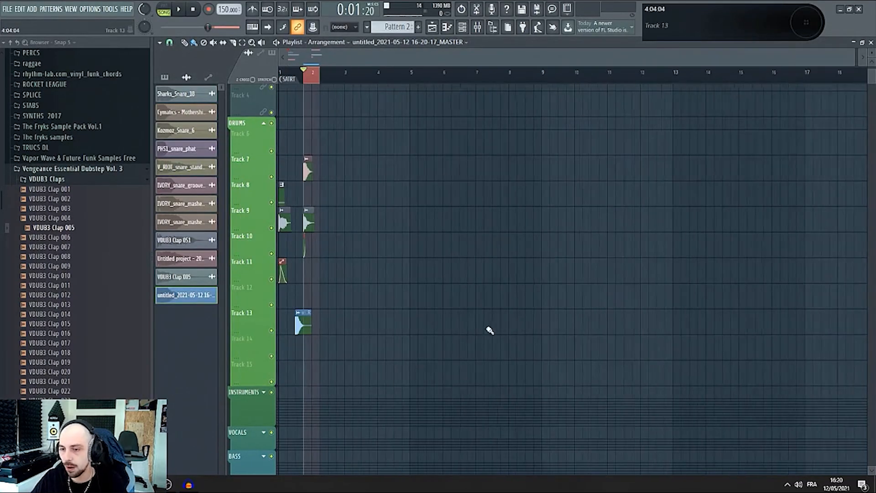
scroll(321, 92, "up", 5)
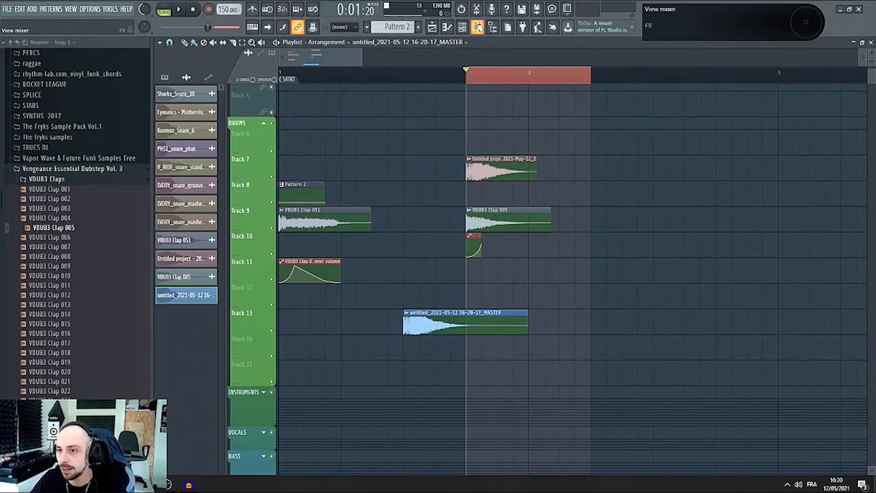
- Open the mixer and review the effect chains of the snare layer tracks and the FINAL track
left_click(477, 26)
left_click(520, 101)
left_click(534, 86)
left_click(552, 84)
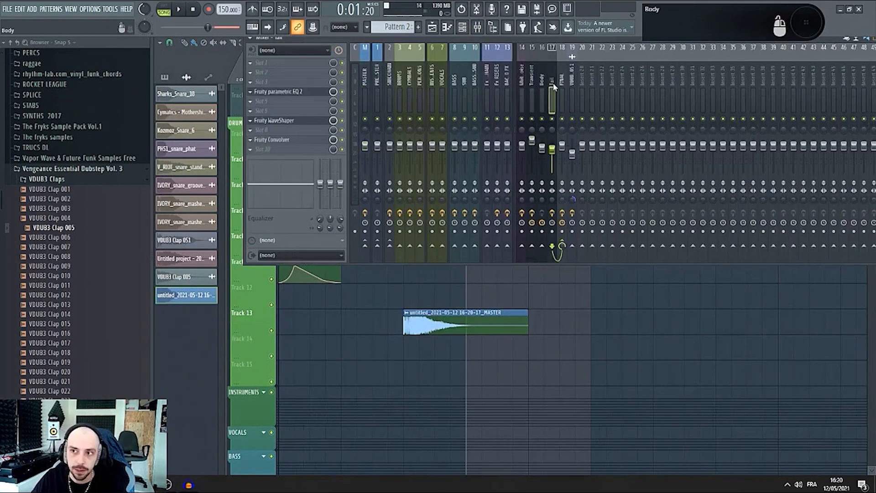
left_click(561, 83)
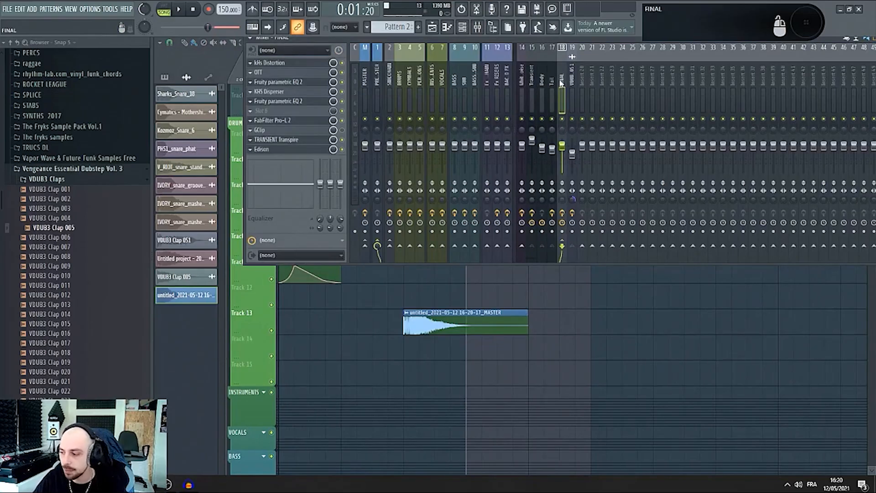